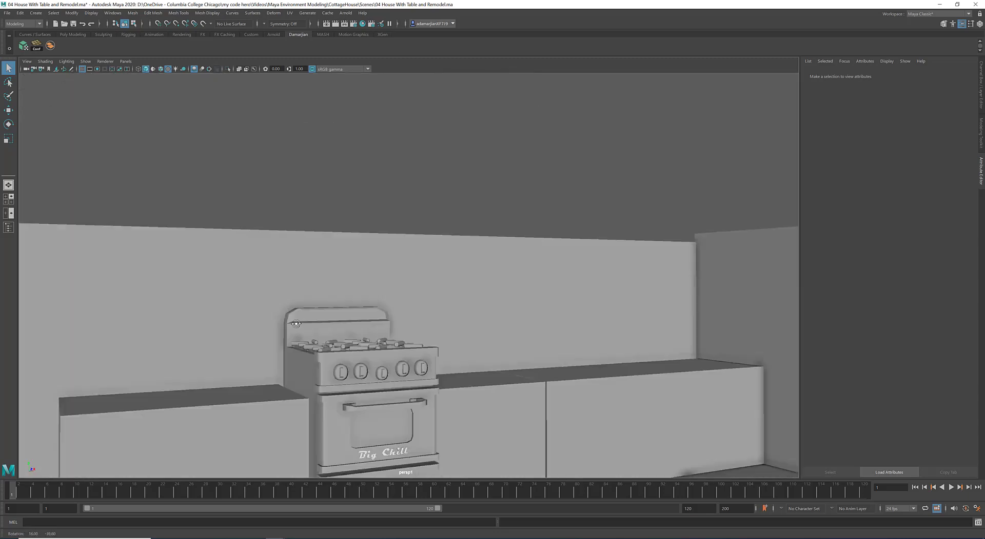
Select the long counter block that runs from beside the stove to the far wall corner
alt+middle_drag(302, 303, 241, 284)
click(534, 280)
alt+drag(481, 354, 478, 319)
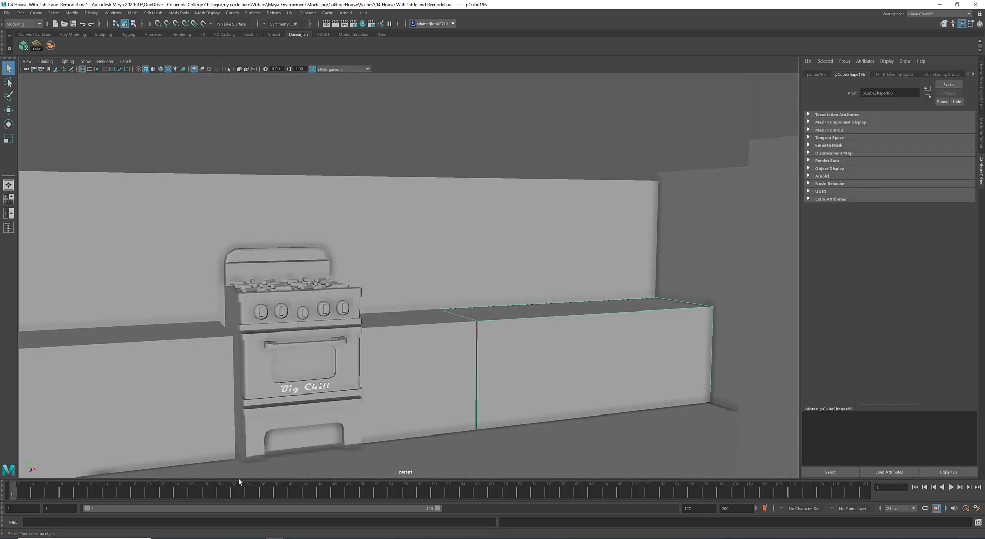
Open vintage-kitchen-low-res.jpg from CottageHouse's Kitchen Reference Images folder, examine the cabinets and shelving, and return to the Maya scene
key(alt+Tab)
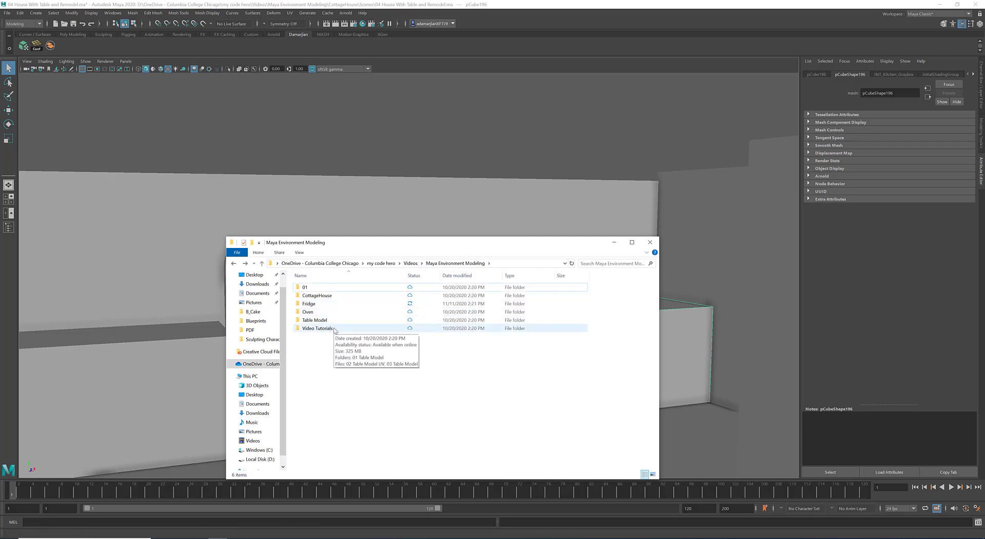
double_click(342, 296)
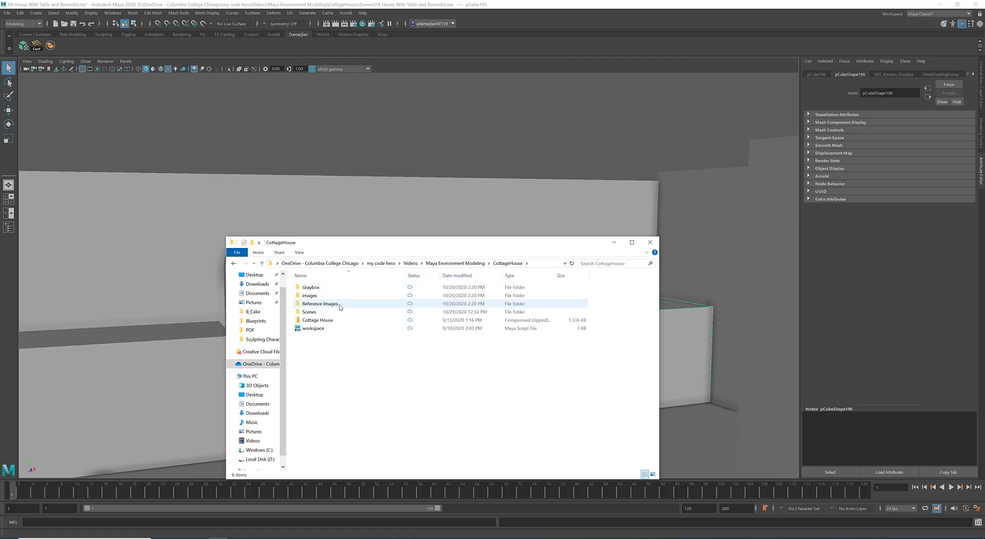
double_click(339, 302)
double_click(339, 296)
double_click(325, 298)
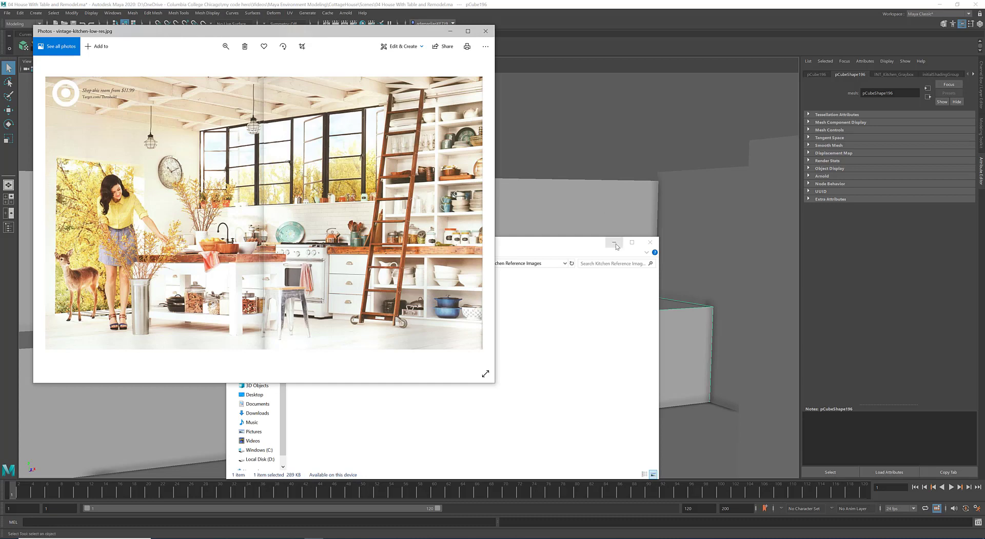
click(611, 243)
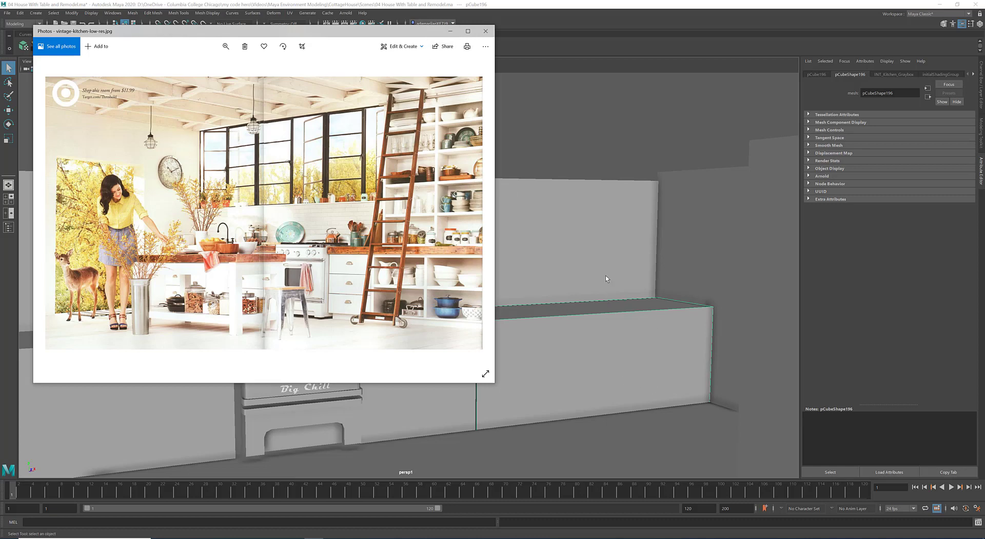
click(450, 31)
Scale the selected counter block to about half its length, keeping its stove-side end in place
alt+drag(534, 344, 549, 351)
alt+middle_drag(549, 351, 506, 513)
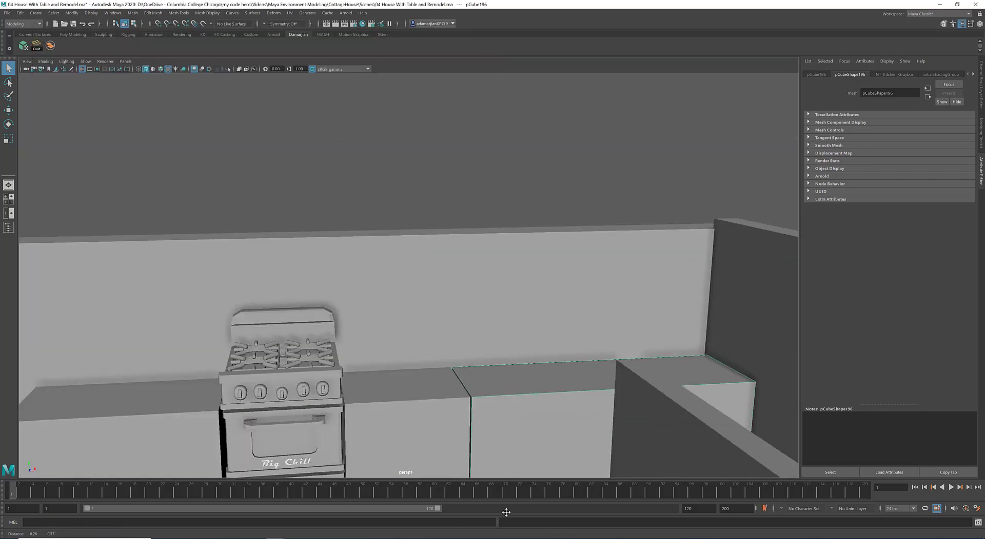
alt+drag(494, 368, 524, 417)
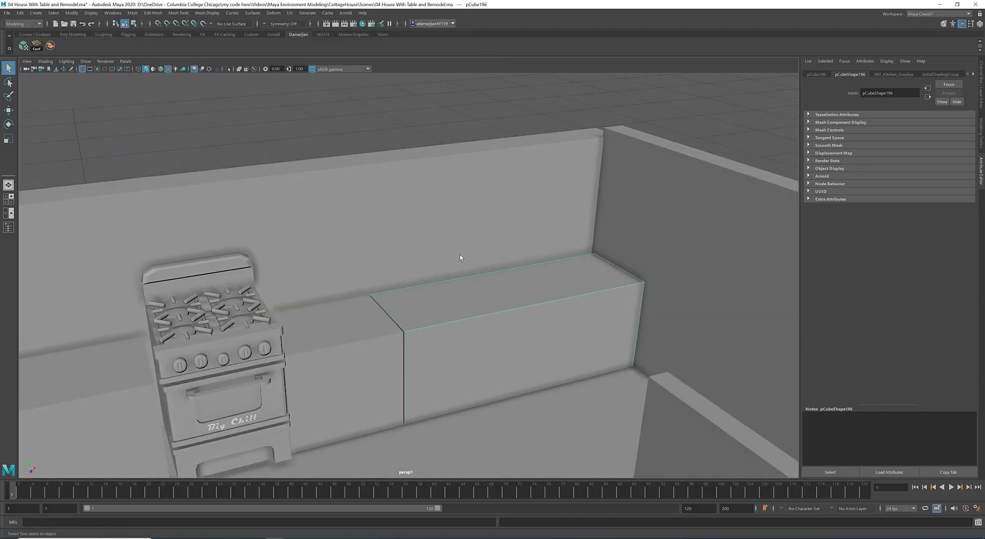
key(r)
drag(416, 362, 397, 368)
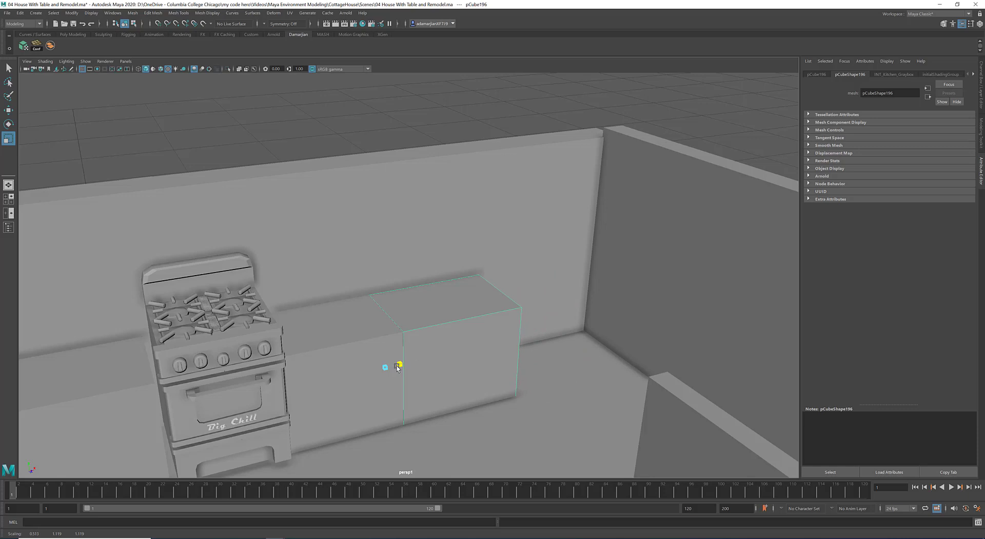
Duplicate the shortened counter block and move the copy straight up so it sits on top of the original
alt+drag(552, 348, 487, 365)
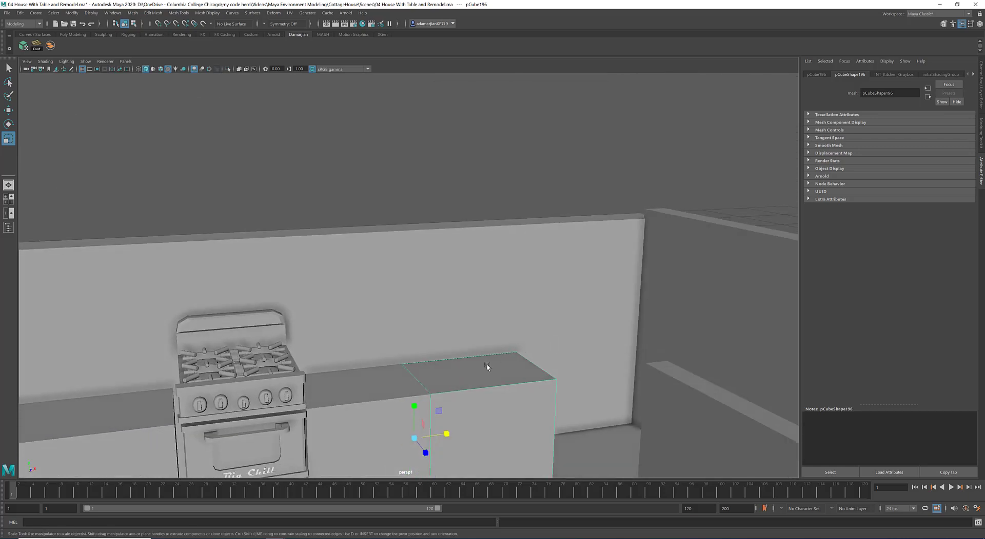
key(space)
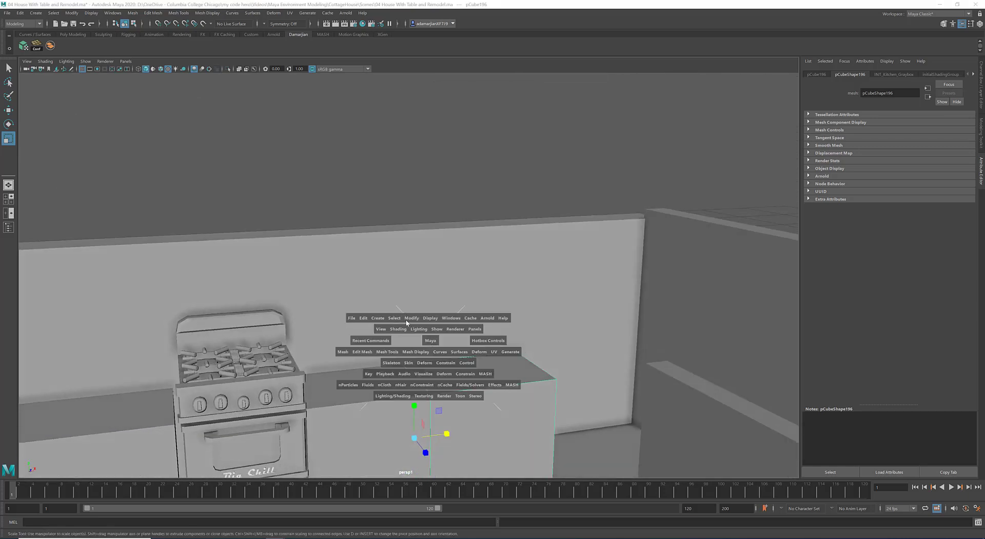
drag(407, 323, 443, 143)
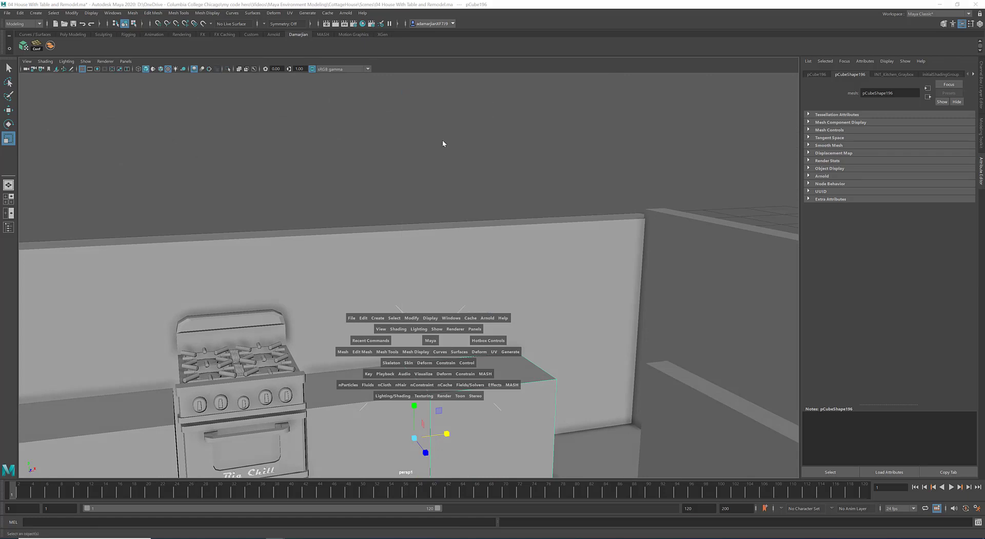
key(w)
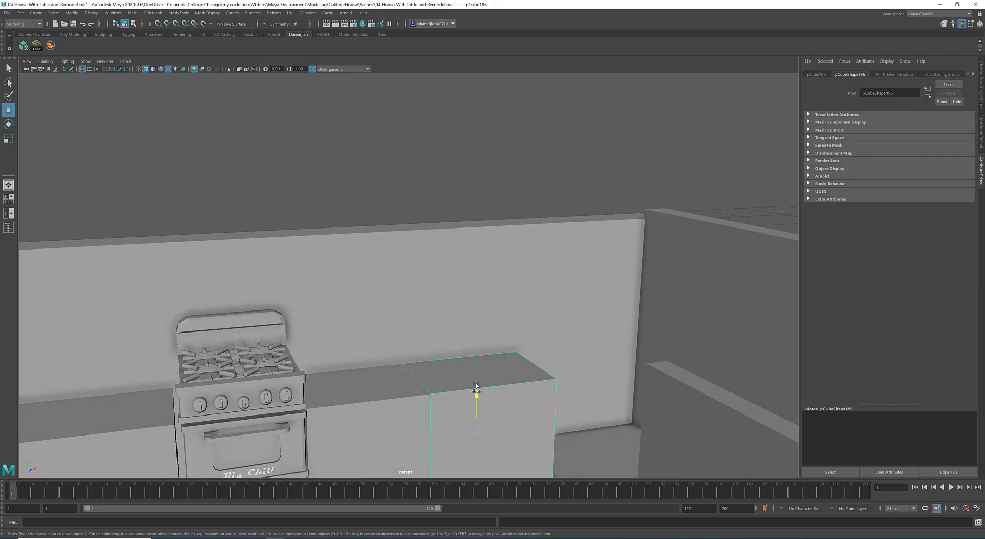
mouse_move(476, 384)
shift+mouse_down()
mouse_move(474, 270)
mouse_move(475, 281)
shift+mouse_up()
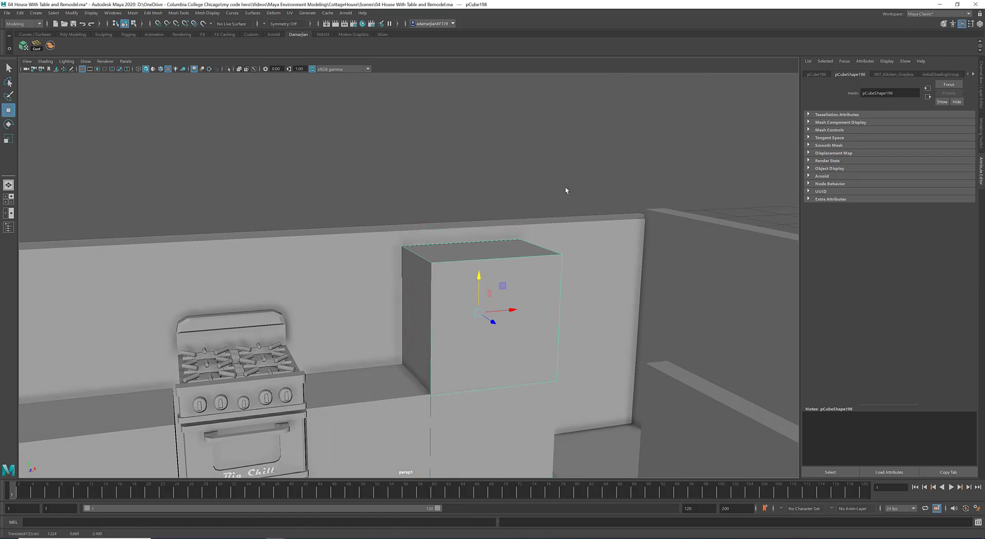
Push the upper block's front face back toward the wall to make it shallower, and return to object selection
right_drag(565, 171, 565, 196)
click(495, 357)
mouse_move(511, 333)
mouse_down()
mouse_move(494, 316)
mouse_move(499, 325)
mouse_up()
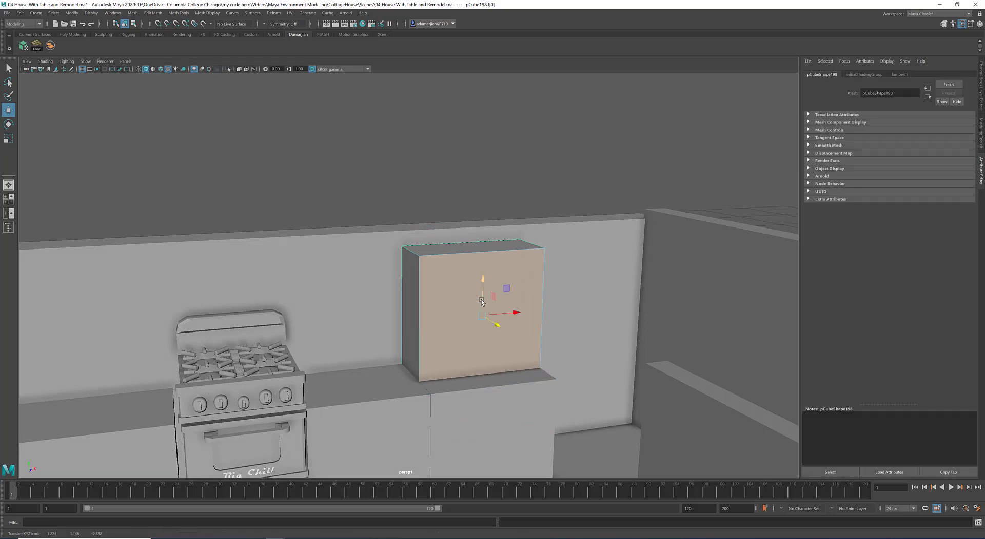
key(super)
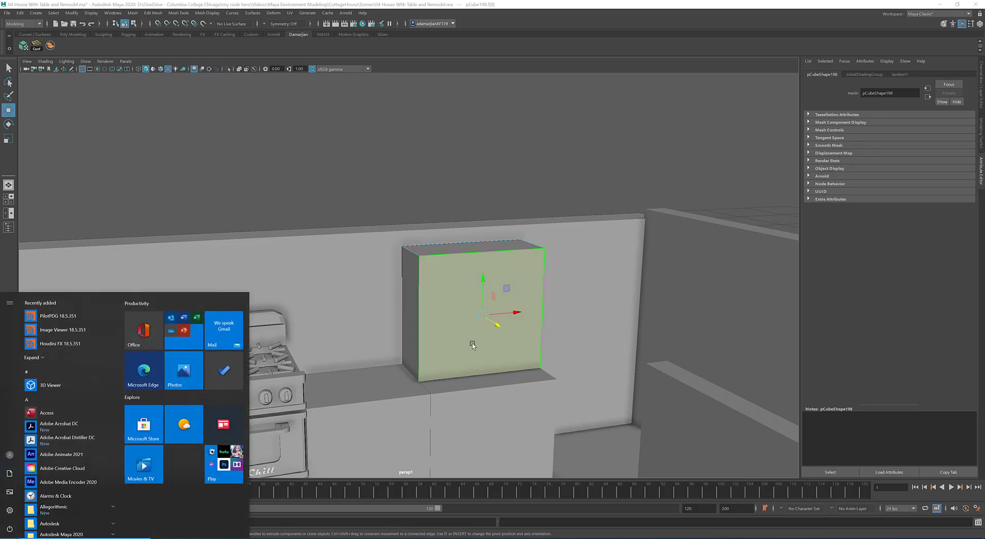
key(super)
right_drag(499, 262, 518, 237)
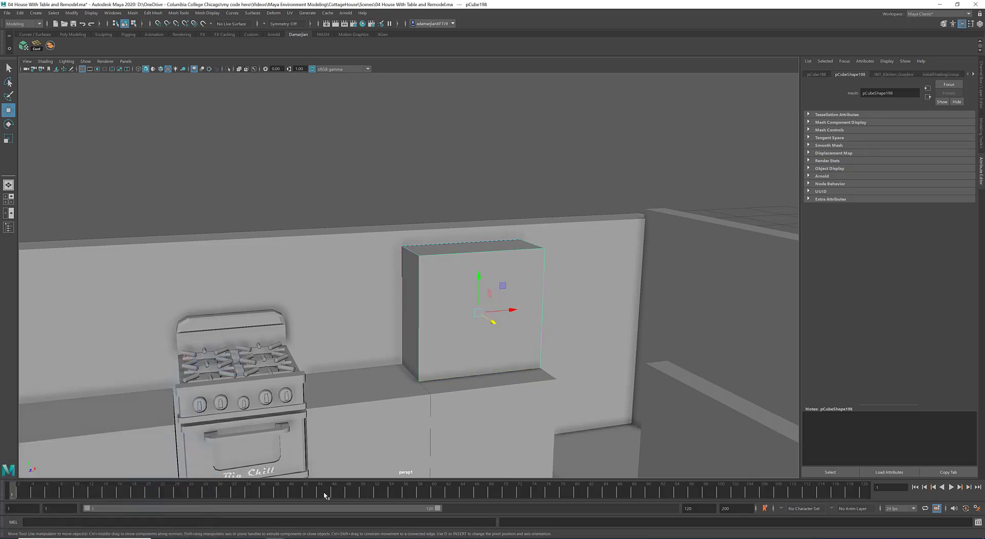
Bring the Kitchen Reference Images folder back up and launch PureRef
click(218, 538)
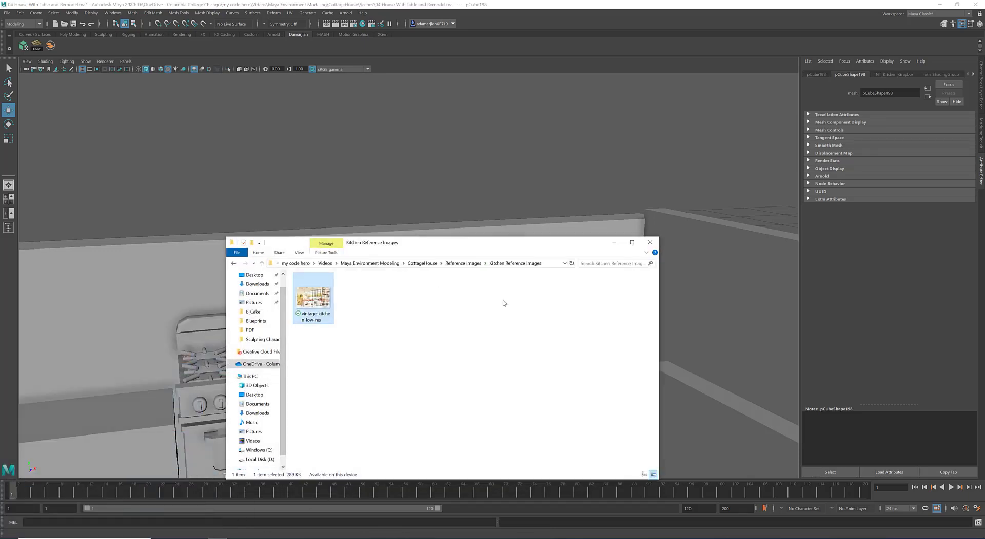
right_click(434, 368)
click(428, 339)
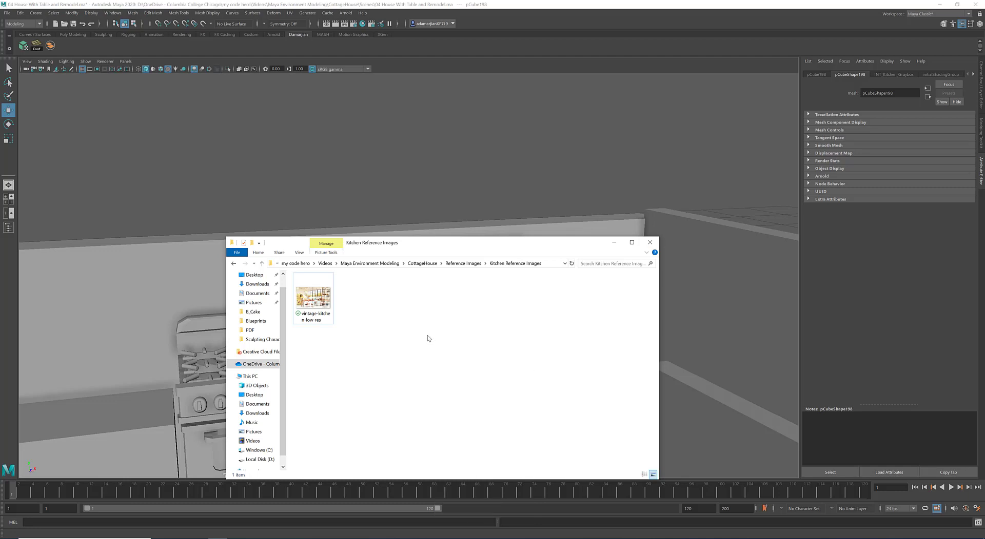
key(super)
text(pure)
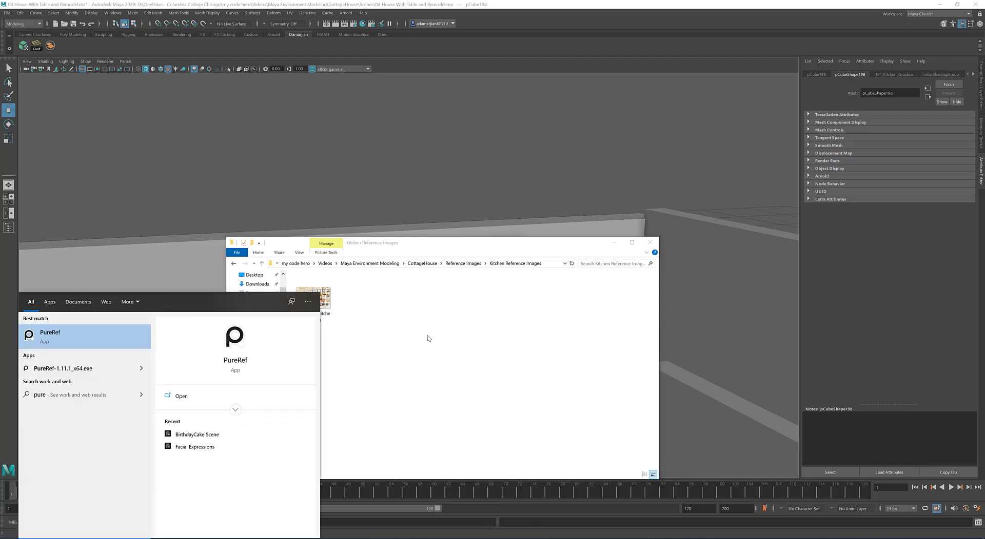
key(Return)
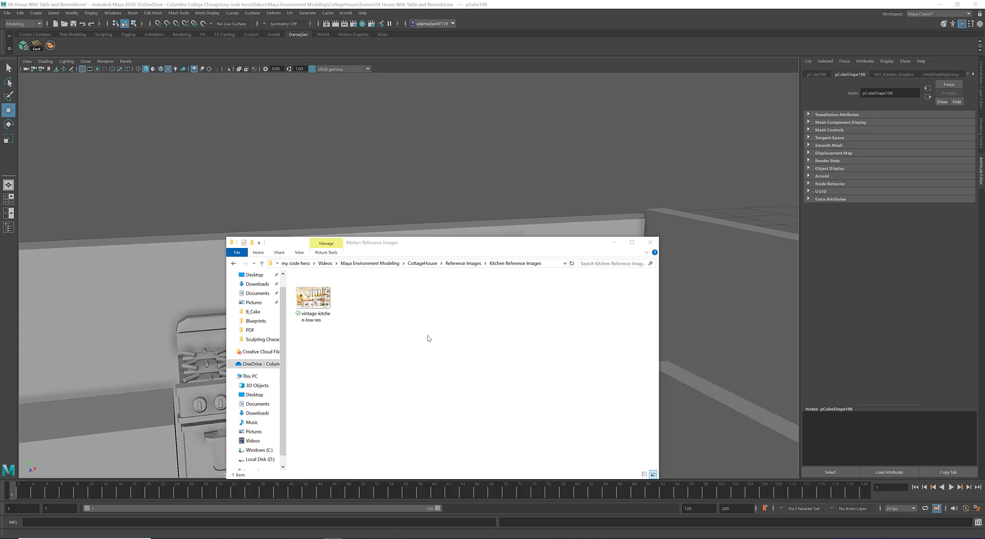
Create a desktop shortcut to the Kitchen Reference Images folder
click(463, 265)
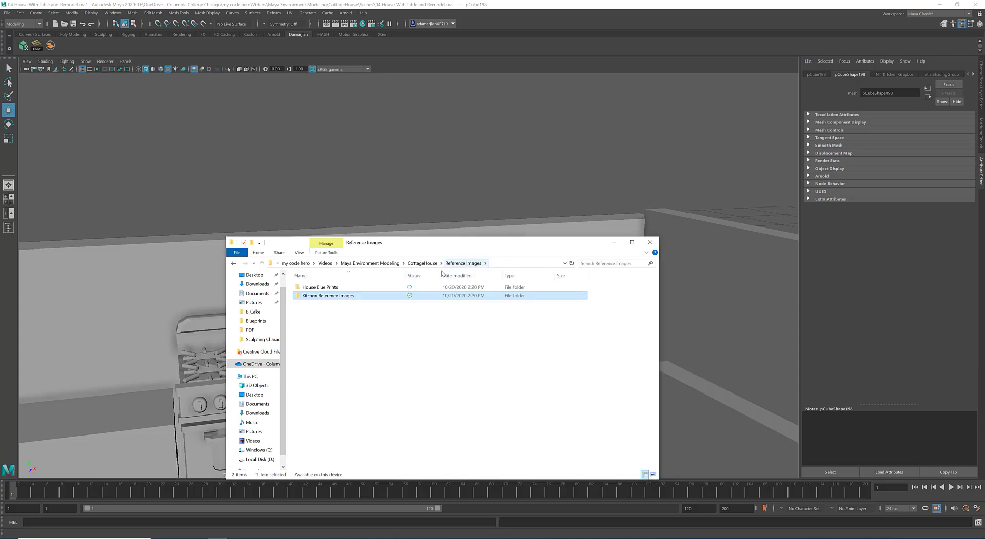
right_click(357, 296)
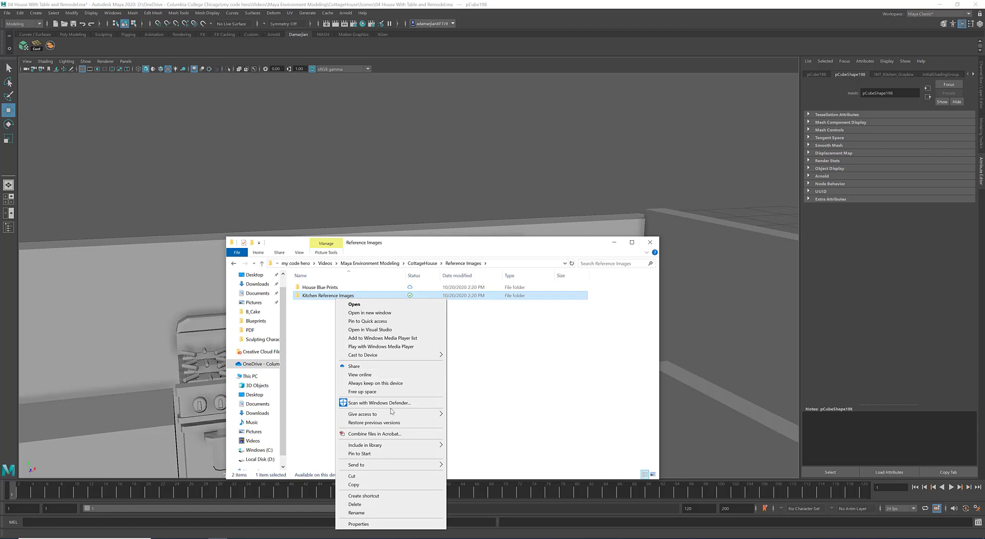
mouse_move(402, 465)
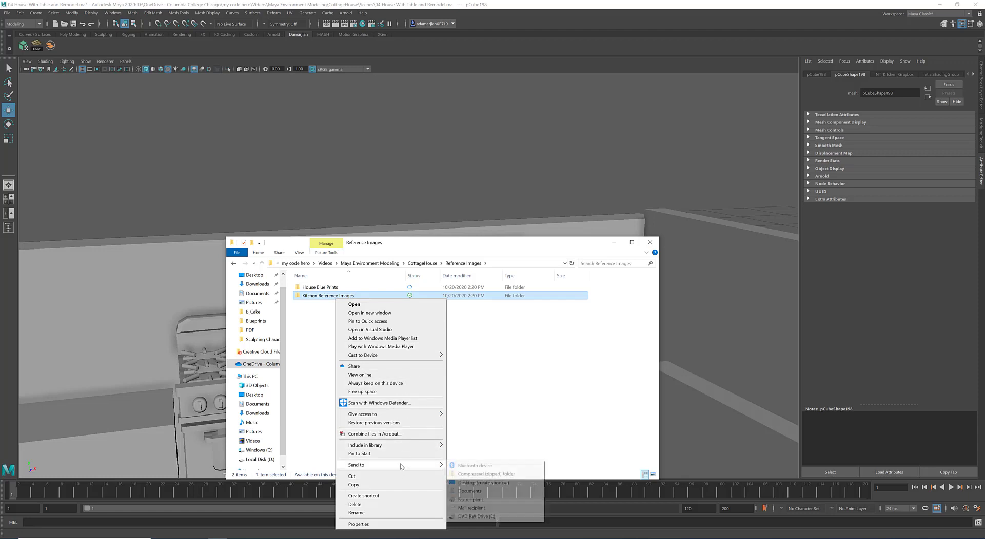
click(483, 484)
click(474, 438)
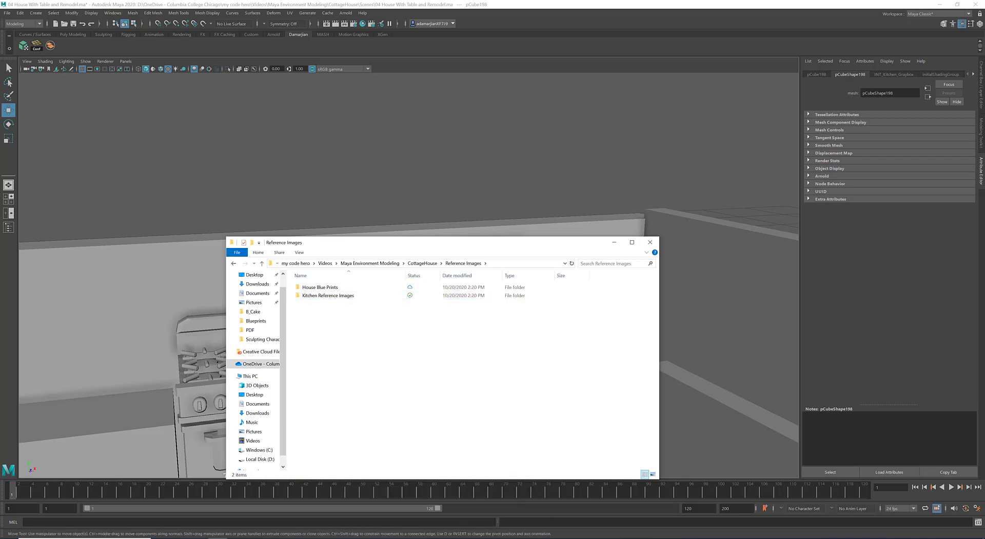
Save the empty PureRef scene as Kitchen Ref in the Kitchen Reference Images folder, reaching it through the desktop shortcut
right_drag(0, 154, 604, 129)
right_click(605, 129)
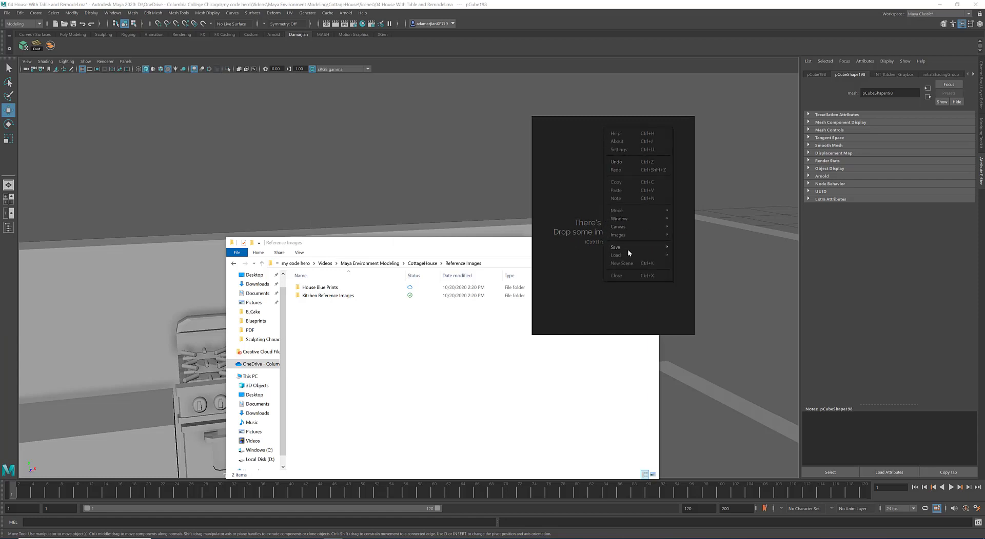
mouse_move(632, 248)
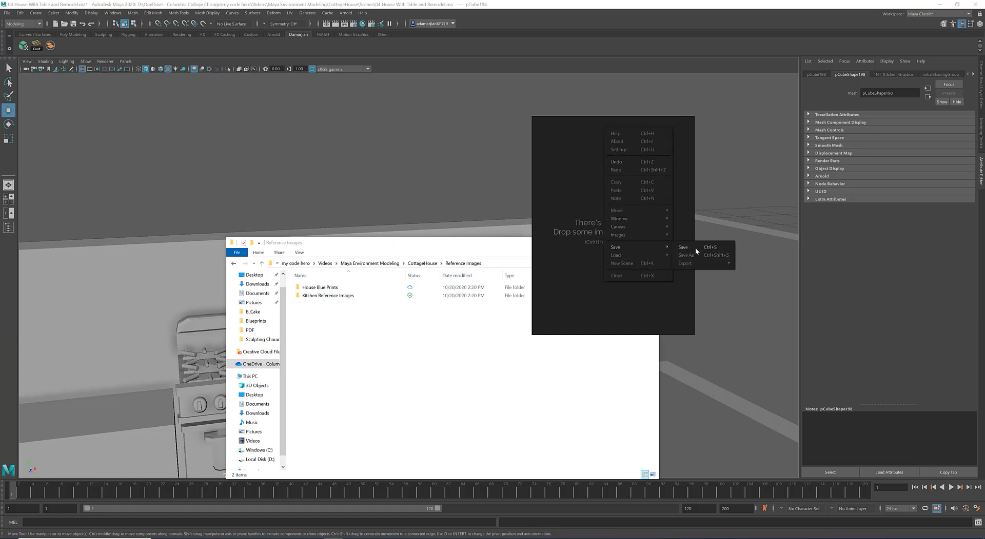
click(695, 248)
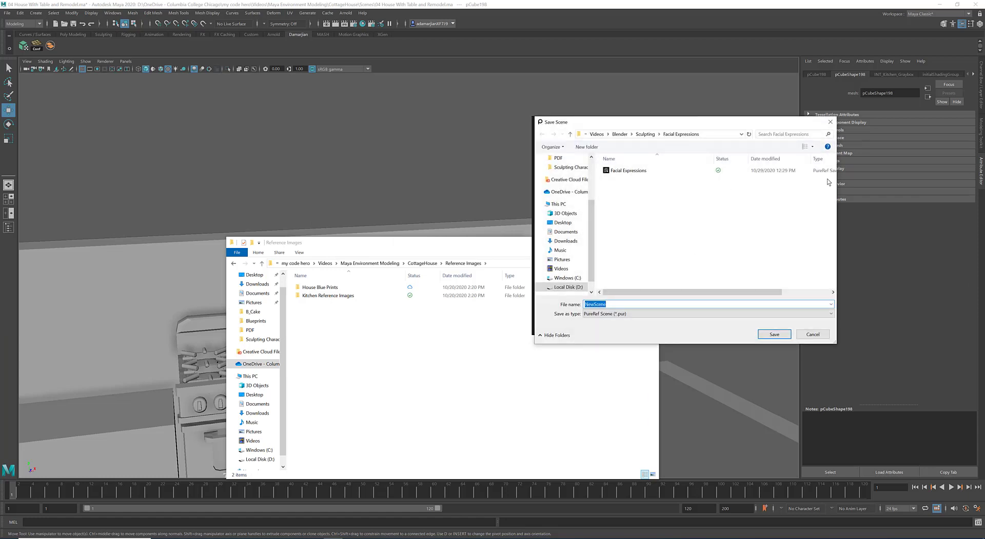
click(563, 222)
click(665, 183)
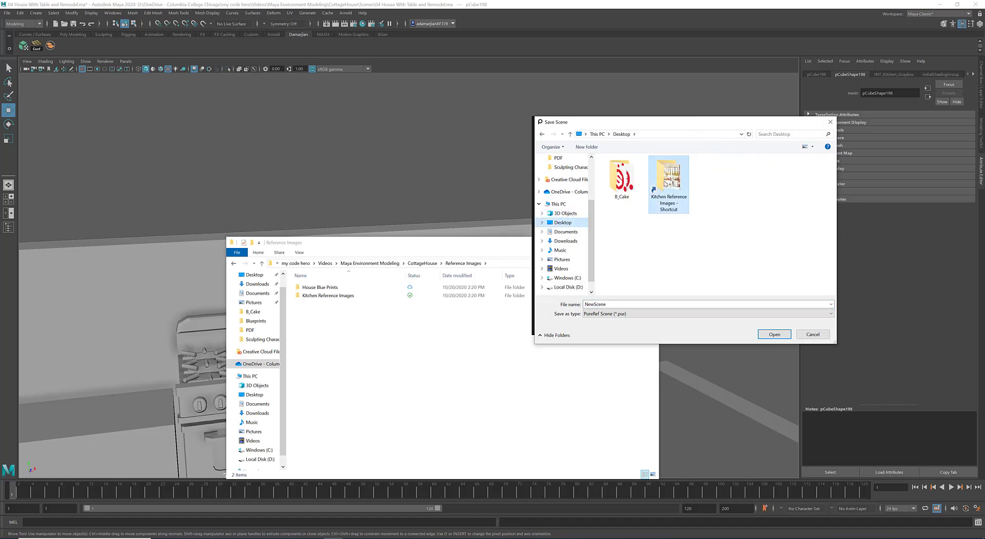
double_click(665, 183)
click(637, 305)
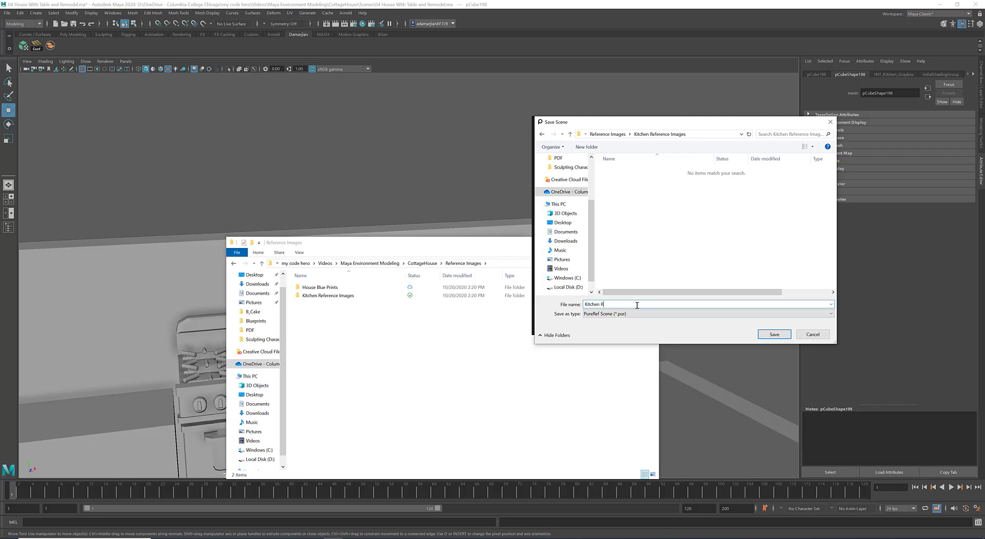
click(786, 331)
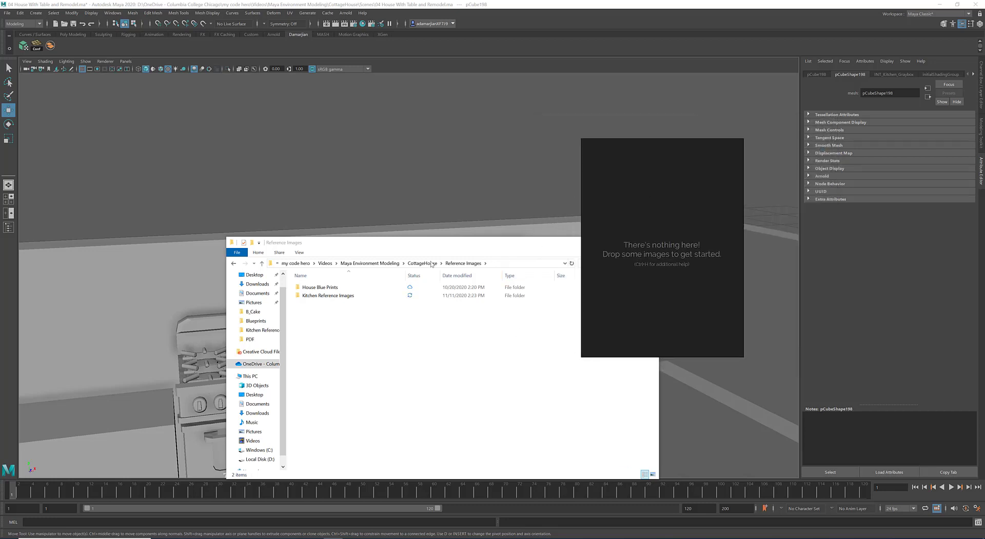
Add vintage-kitchen-low-res from the Kitchen Reference Images folder to the PureRef board and move the folder window clear of it
double_click(328, 296)
drag(359, 297, 639, 236)
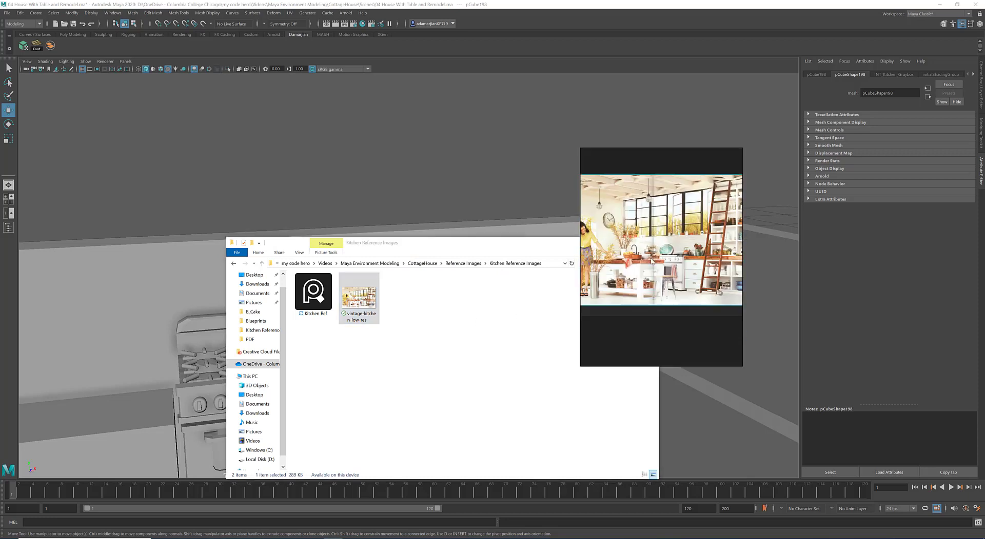
click(458, 309)
drag(543, 243, 464, 250)
Browse up to the Maya Environment Modeling folder and check its 01 and Fridge subfolders for reference material
click(372, 264)
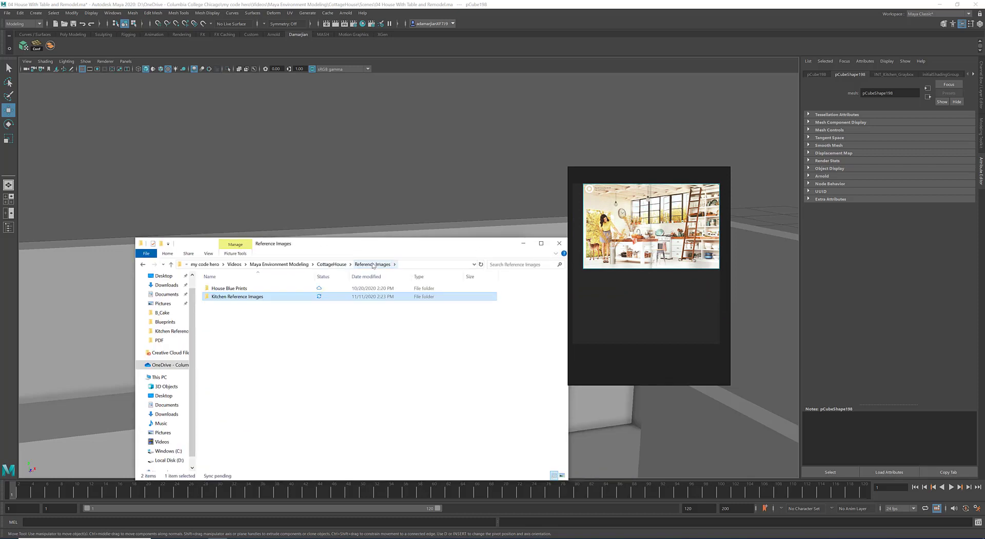
click(328, 265)
click(326, 266)
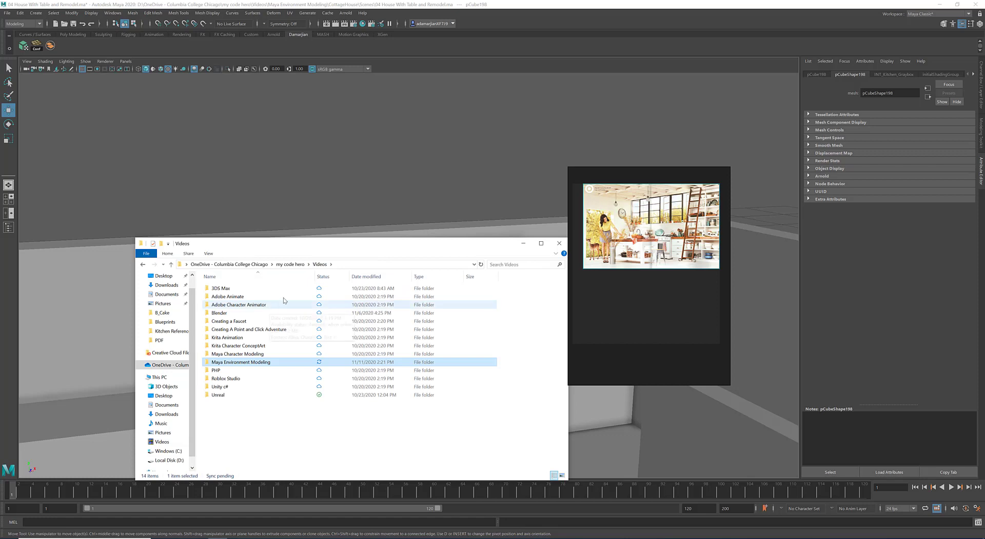
double_click(250, 361)
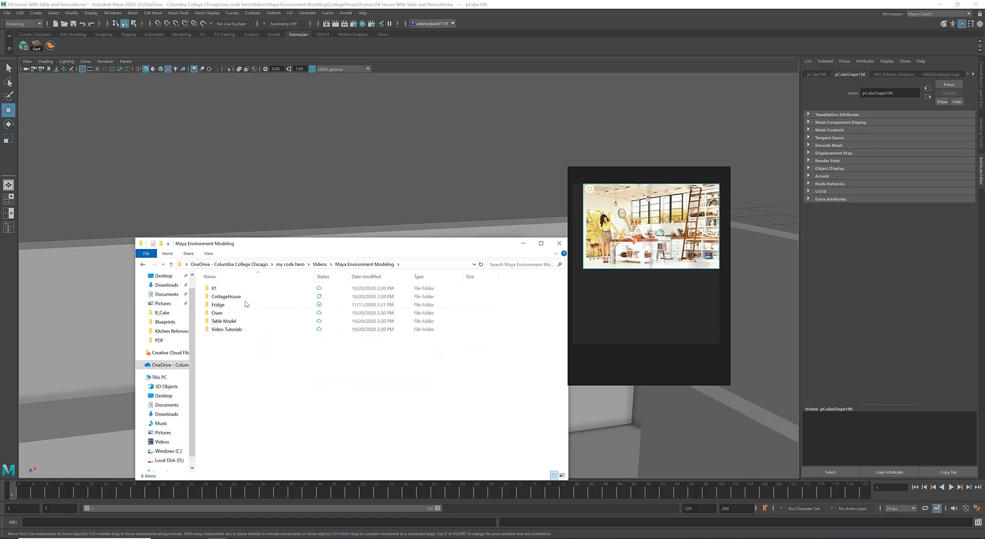
double_click(226, 288)
key(alt+Left)
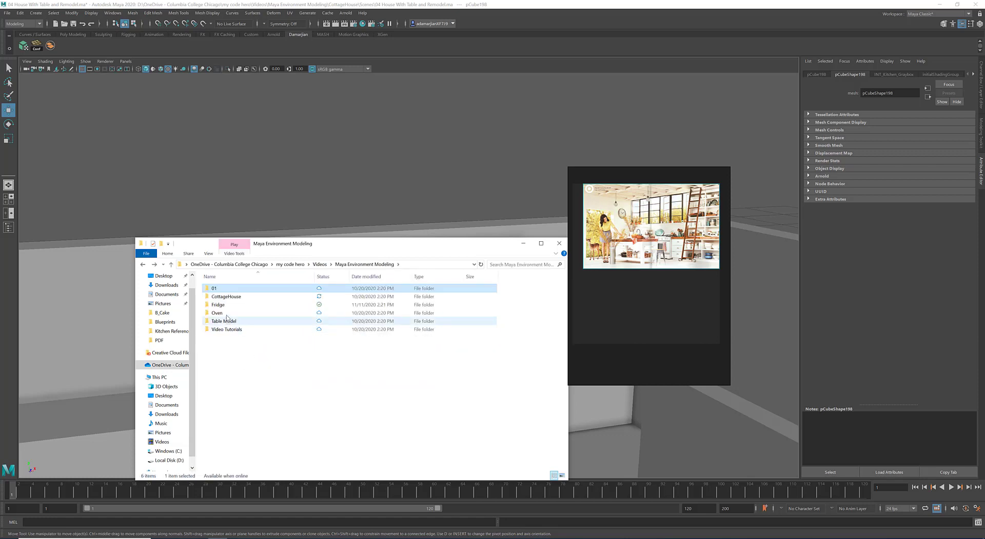
double_click(225, 306)
key(alt+Left)
double_click(228, 288)
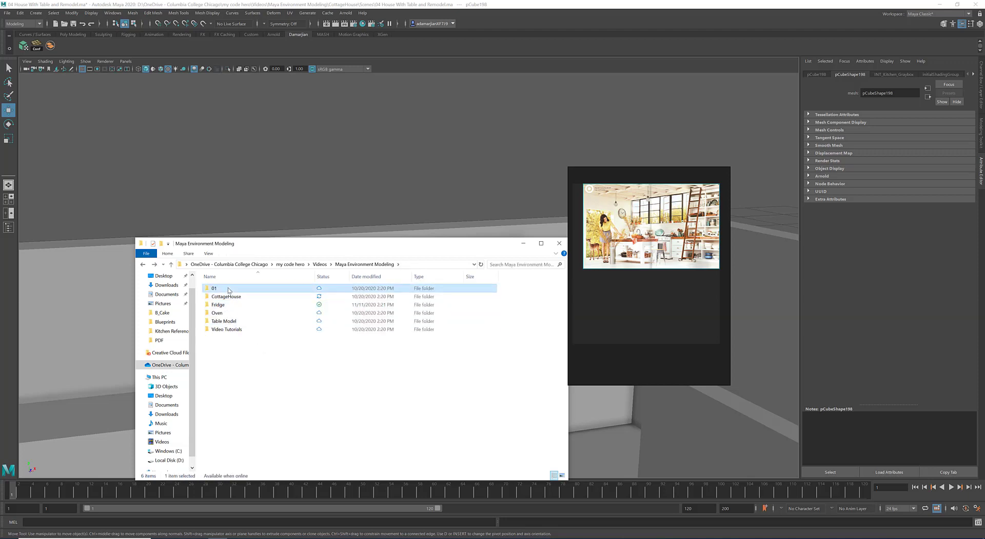
key(alt+Left)
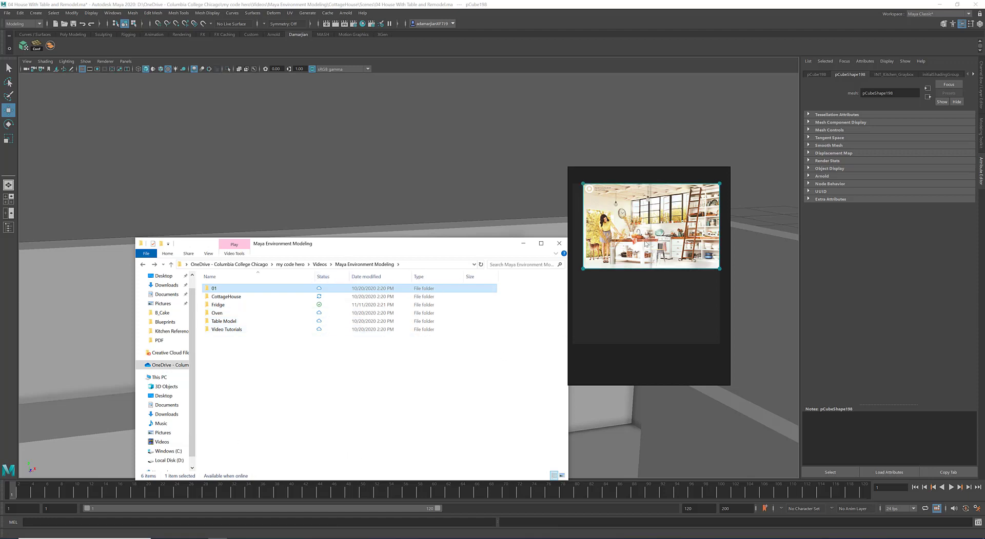
Minimize the folder window, switch to the Big Chill site in the browser and open the Original Fridge page from the Retro collection
scroll(646, 245, up, 3)
click(437, 322)
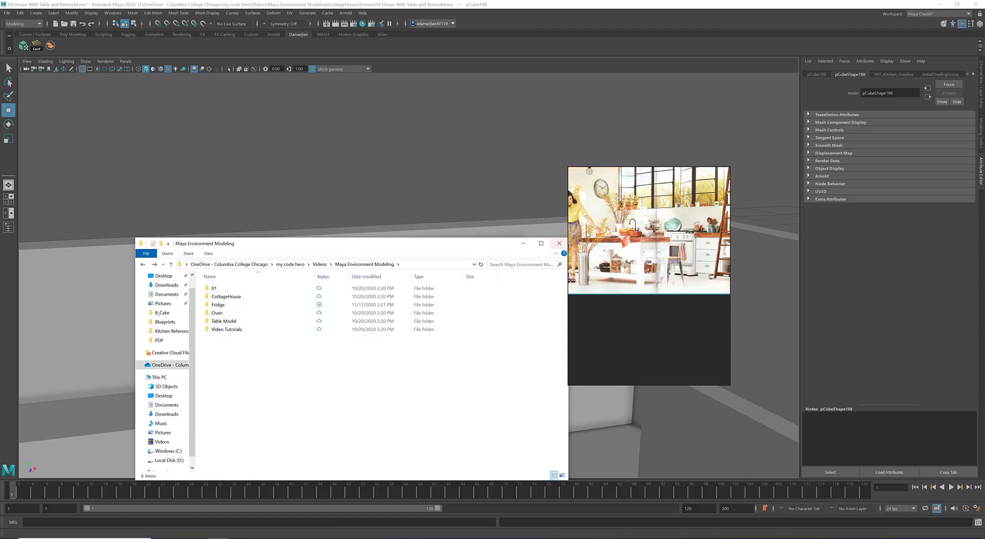
scroll(622, 240, down, 3)
scroll(619, 237, down, 1)
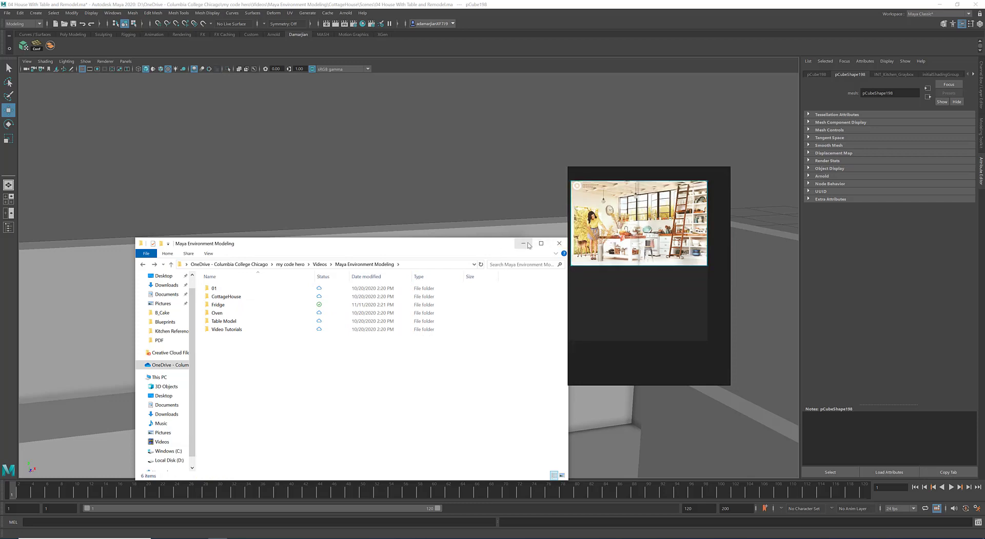
click(523, 244)
key(alt+Tab)
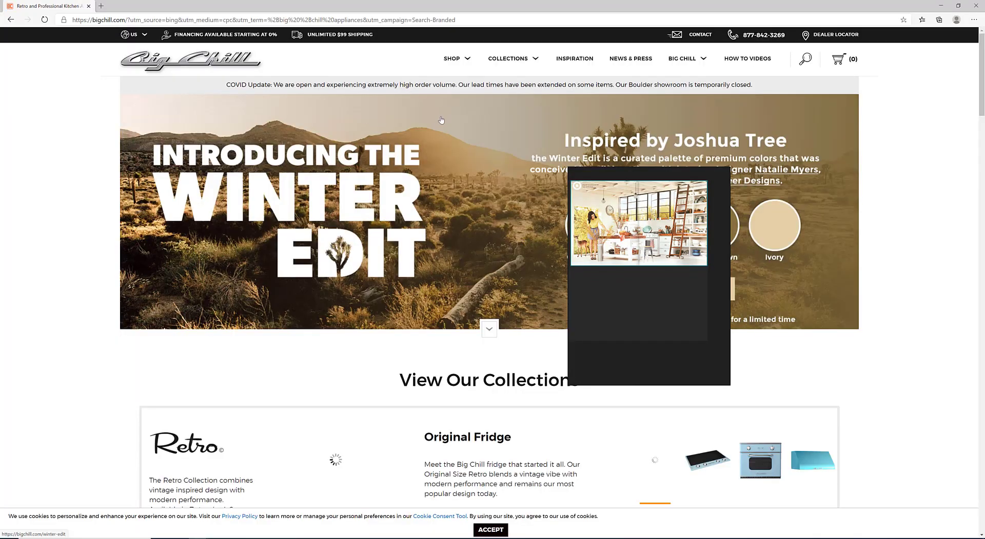
scroll(244, 279, down, 5)
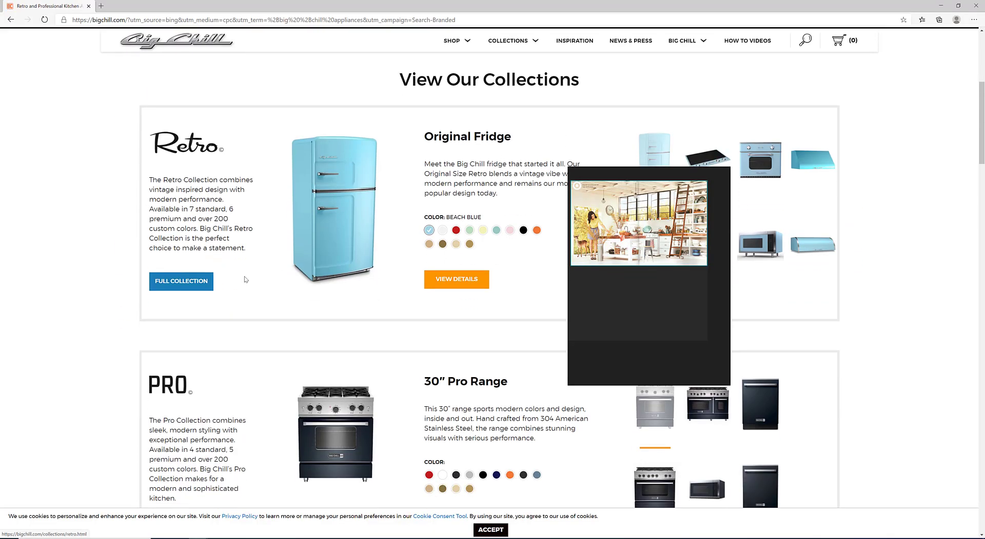
click(343, 188)
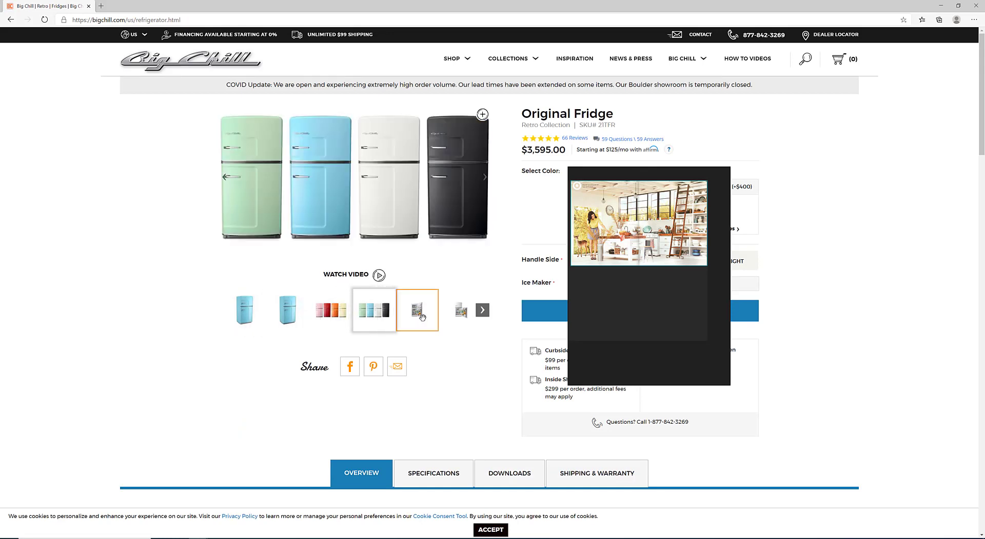
Dismiss the sign-up pop-up, move the reference board off the product photos and enlarge the kitchen photo with the red fridge
click(483, 314)
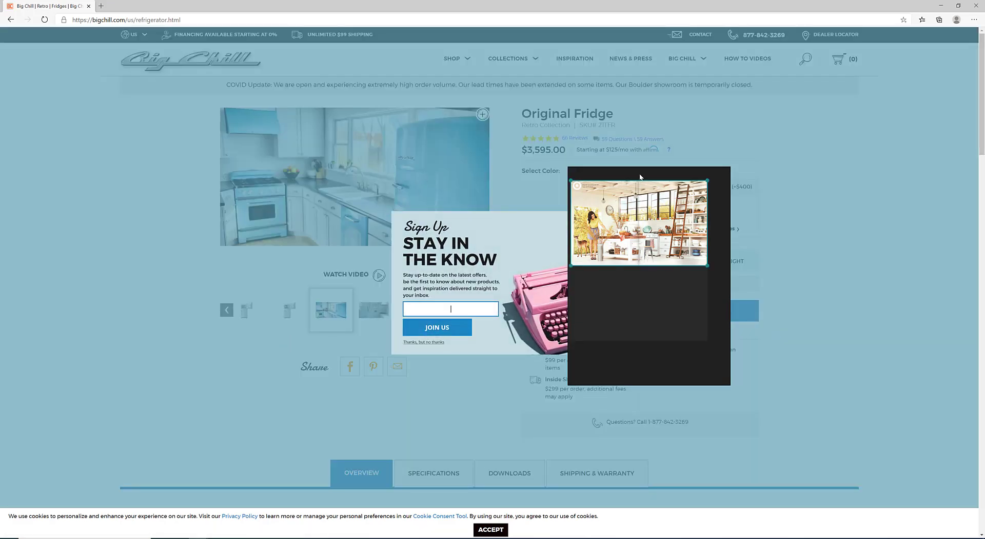
click(583, 222)
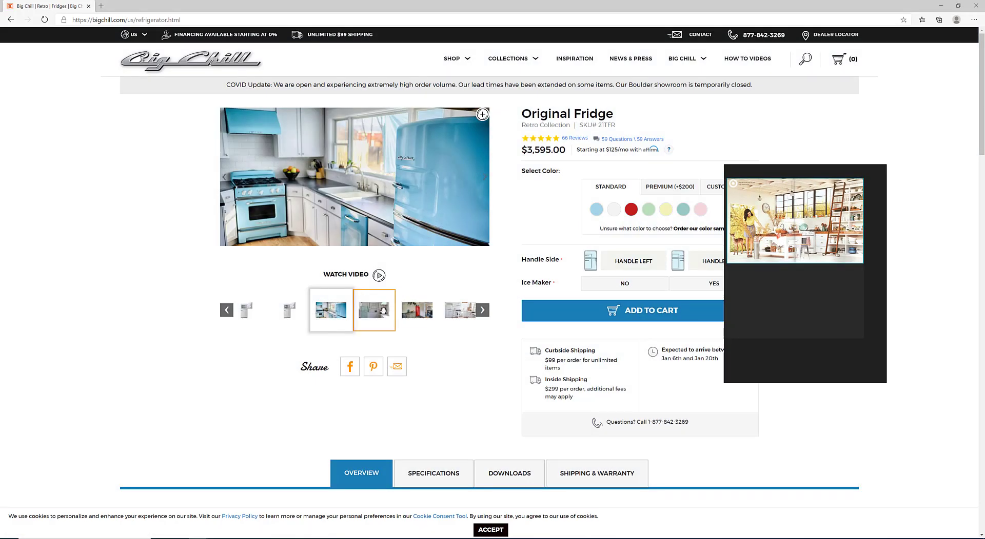
click(383, 311)
click(417, 311)
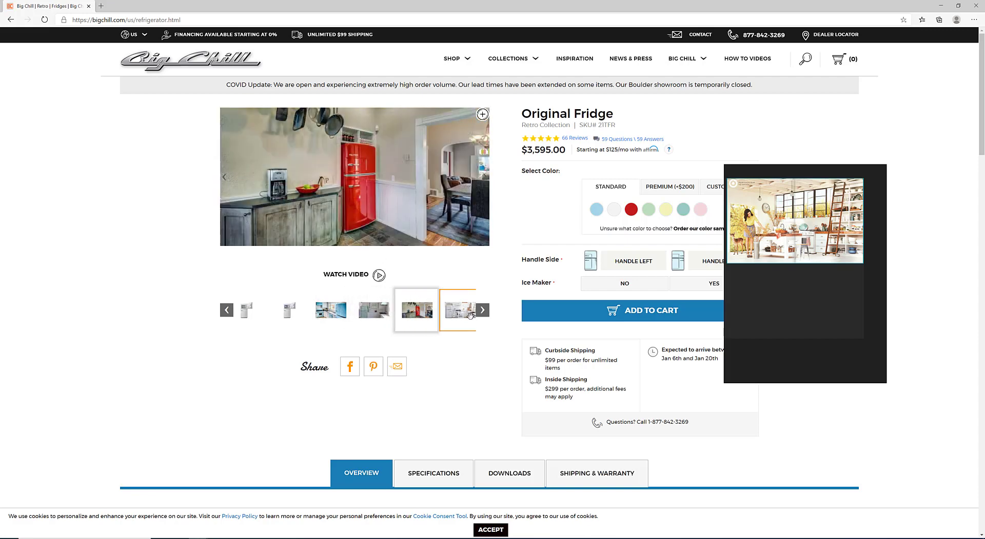
click(393, 228)
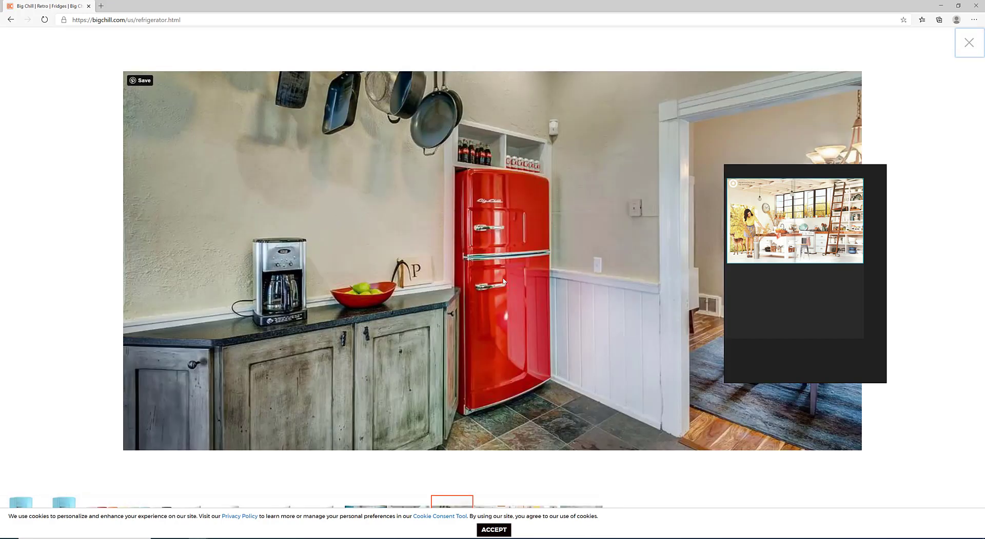
Go back through the enlarged fridge photos to the picture of the pink, red, orange and yellow fridges
key(Left)
key(Left)
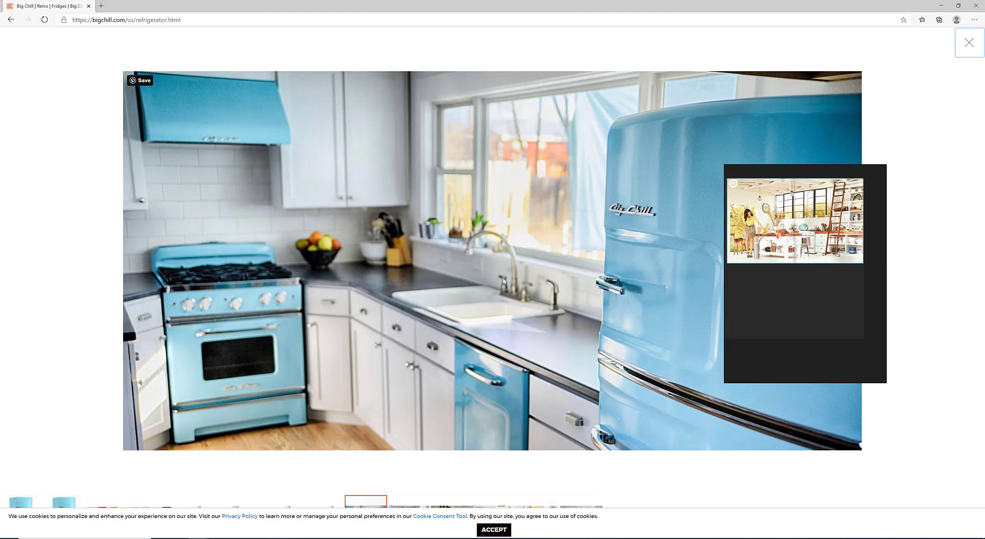
key(Left)
key(Right)
key(Left)
key(Left)
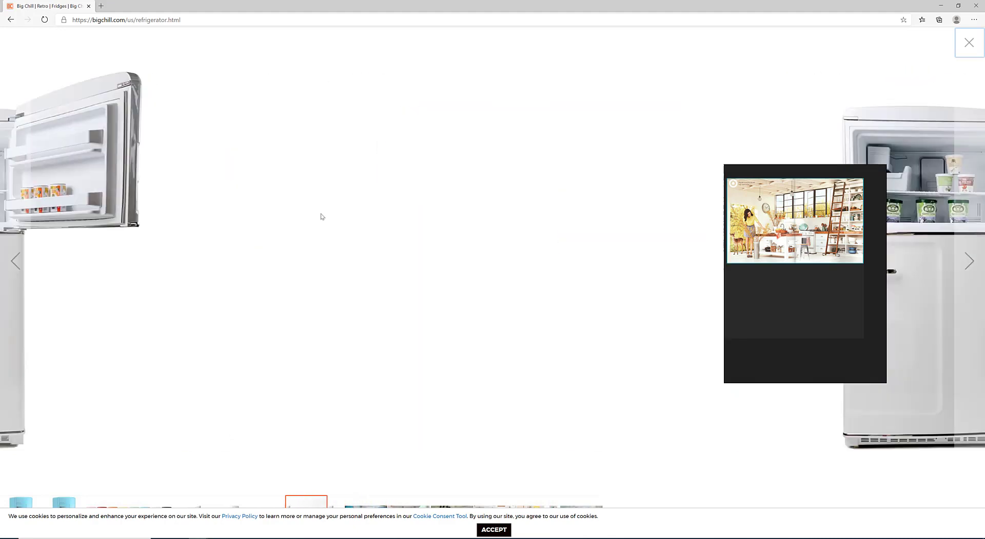
key(Left)
key(Left)
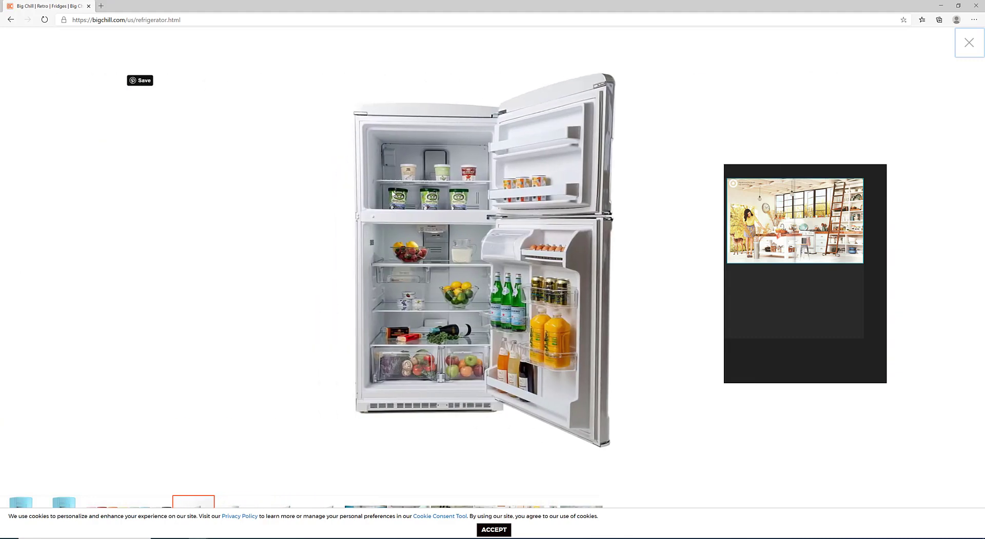
key(Left)
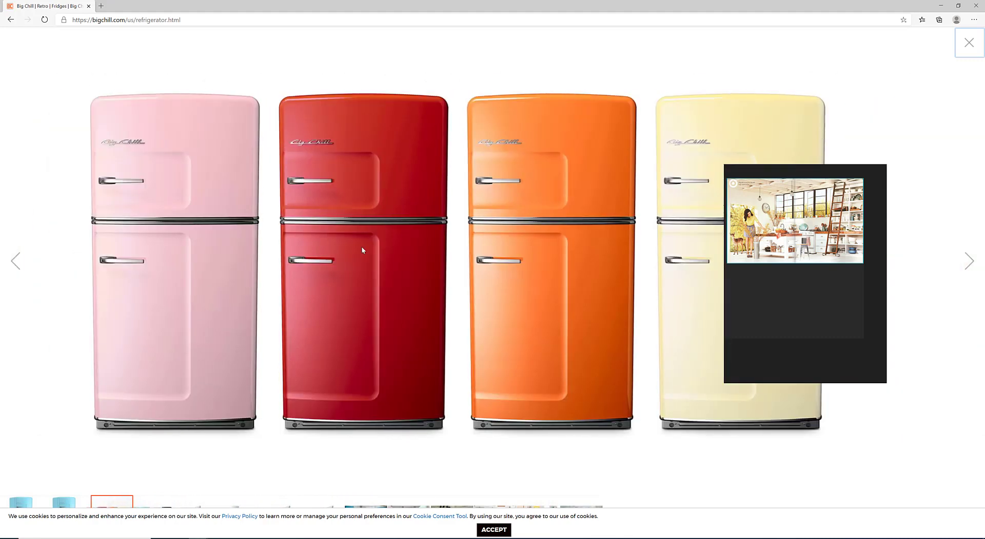
Copy the picture of the four colored fridges onto the PureRef board and place it below the kitchen photo
right_click(350, 248)
click(379, 280)
click(751, 321)
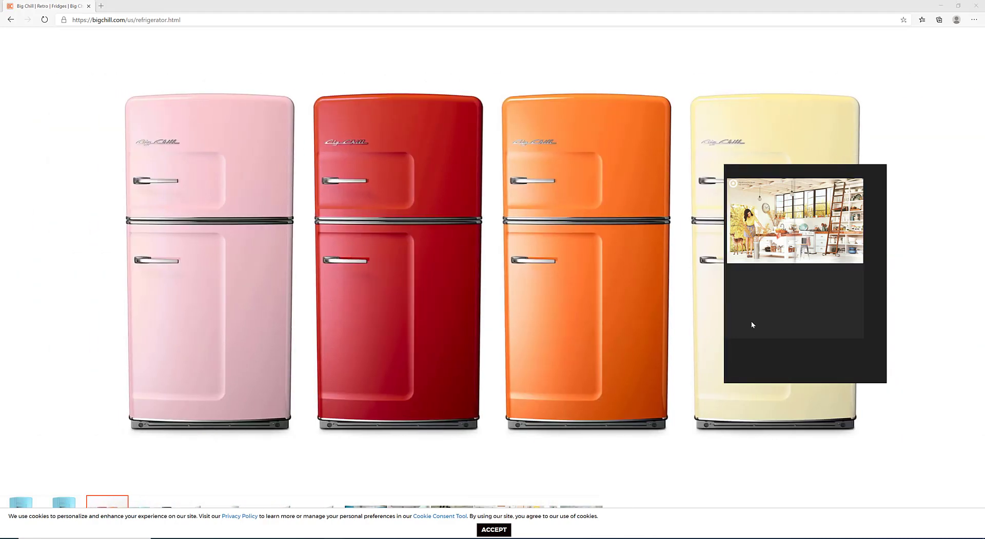
key(ctrl+v)
drag(773, 308, 829, 302)
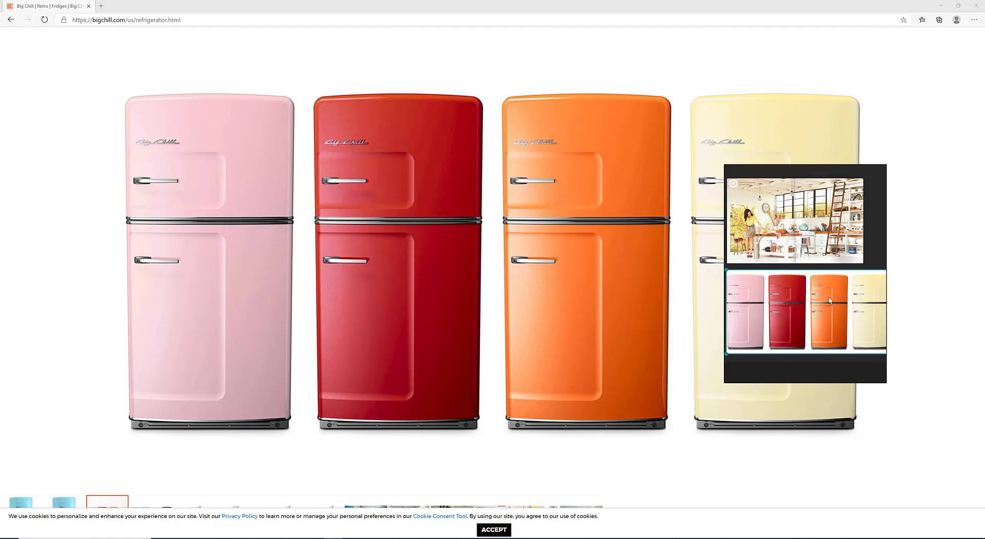
scroll(825, 298, down, 4)
right_drag(825, 298, 806, 245)
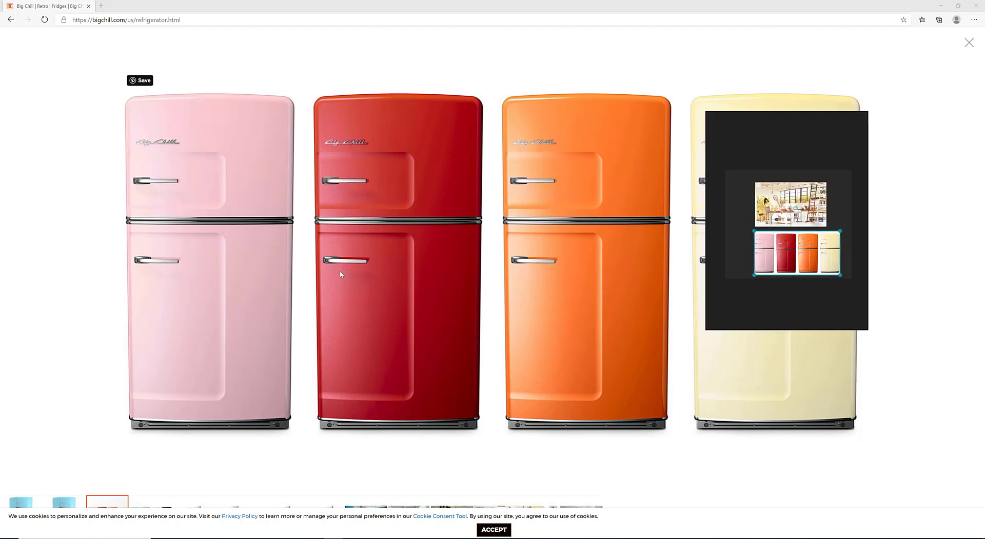
Bring up the enlarged picture of the single blue fridge and copy the image
key(Right)
key(Left)
click(450, 267)
key(Left)
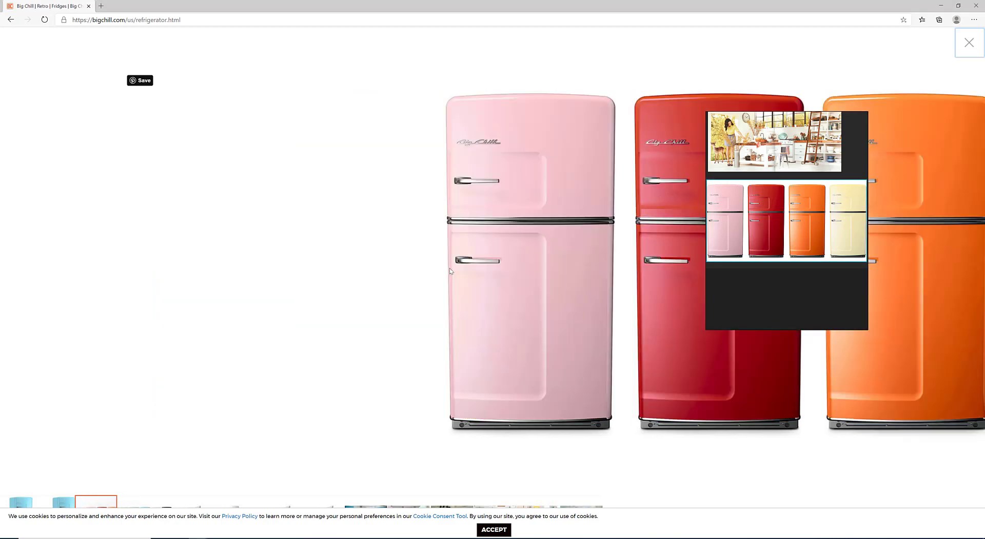
right_click(495, 225)
click(528, 261)
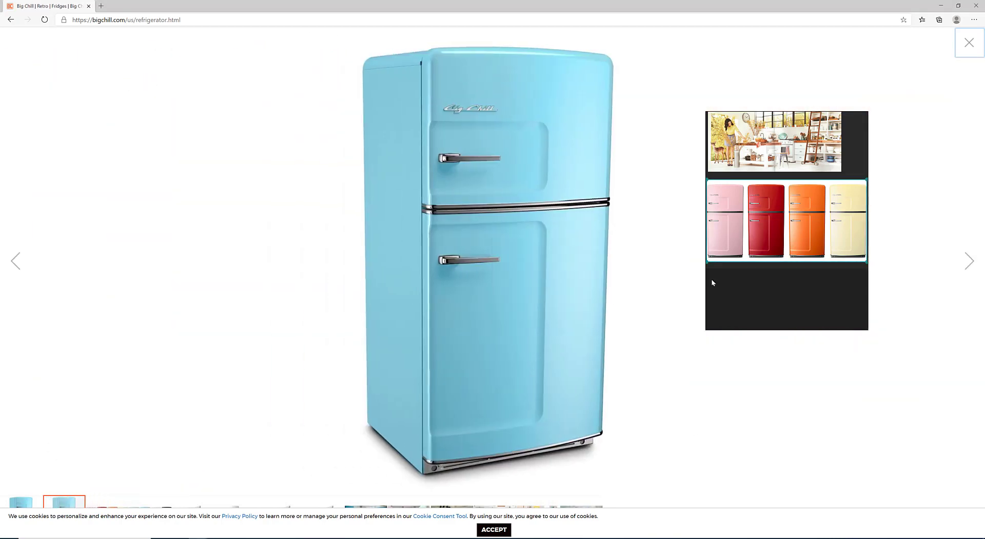
Paste the blue fridge picture beside the other references on the PureRef board and enlarge it
click(711, 279)
right_drag(813, 214, 771, 169)
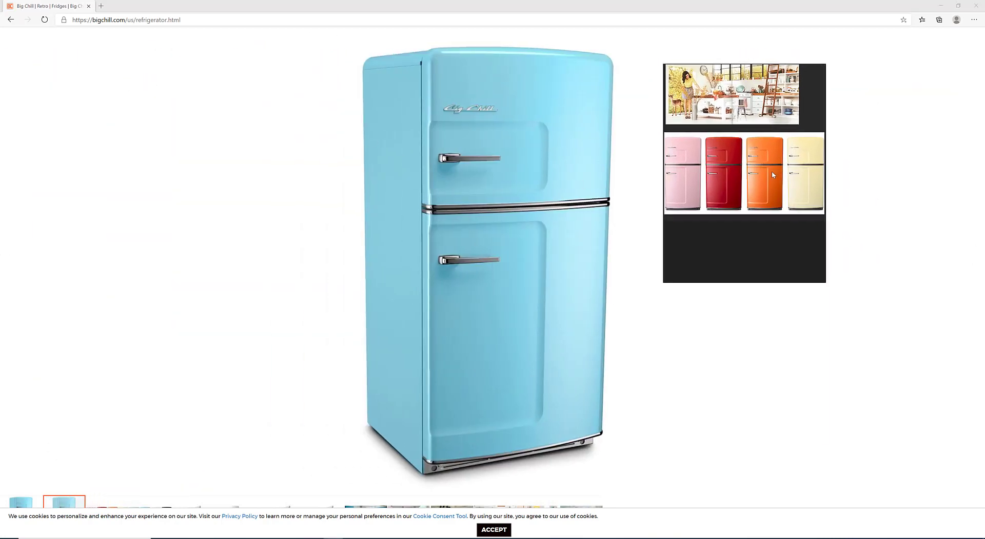
scroll(772, 171, down, 3)
middle_drag(762, 173, 684, 186)
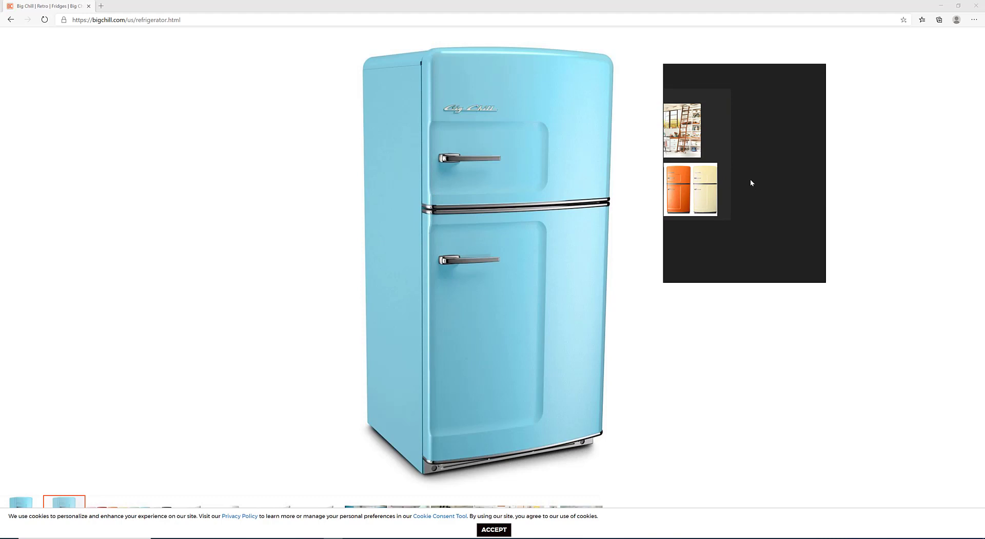
key(ctrl+v)
drag(750, 183, 759, 130)
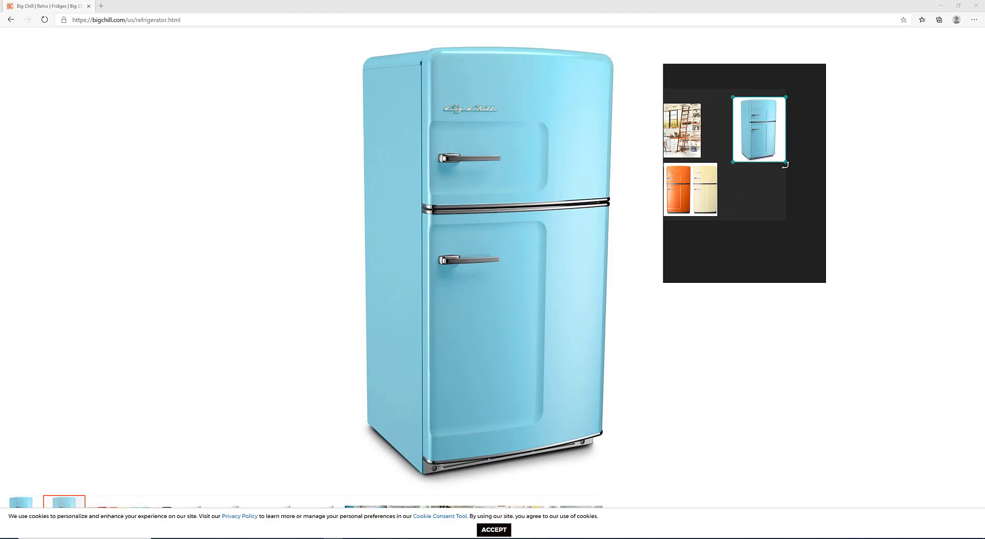
drag(784, 163, 818, 211)
click(717, 52)
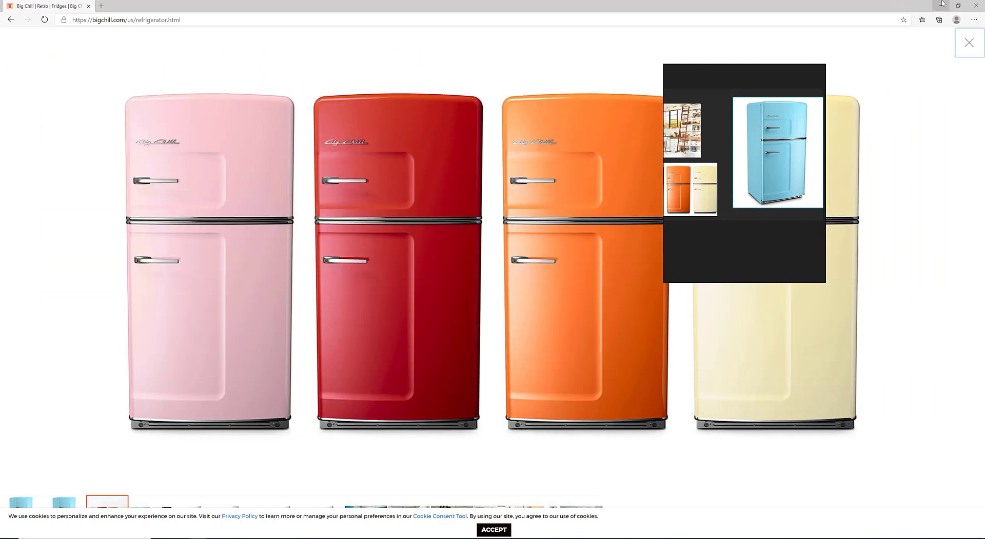
Minimize the browser to return to the Maya kitchen scene and frame the kitchen photo's shelves on the PureRef board
click(942, 4)
right_drag(366, 197, 366, 177)
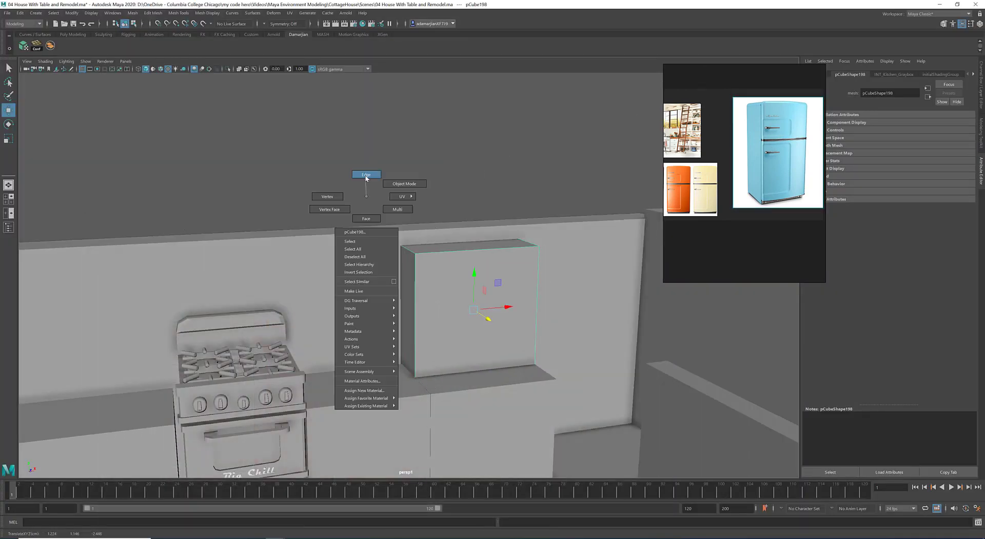
right_drag(457, 297, 502, 277)
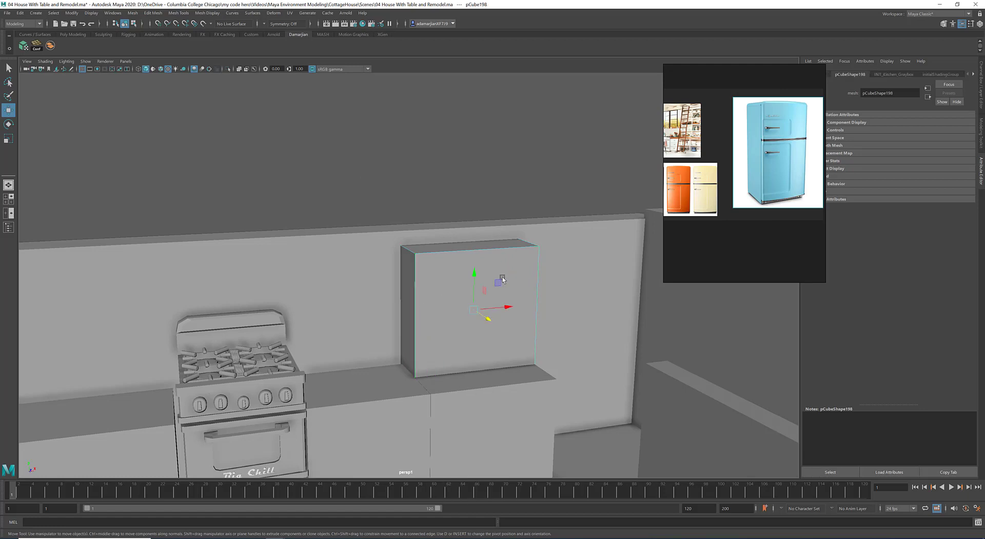
alt+drag(462, 348, 446, 297)
alt+middle_drag(446, 297, 400, 77)
alt+drag(354, 202, 367, 282)
click(716, 172)
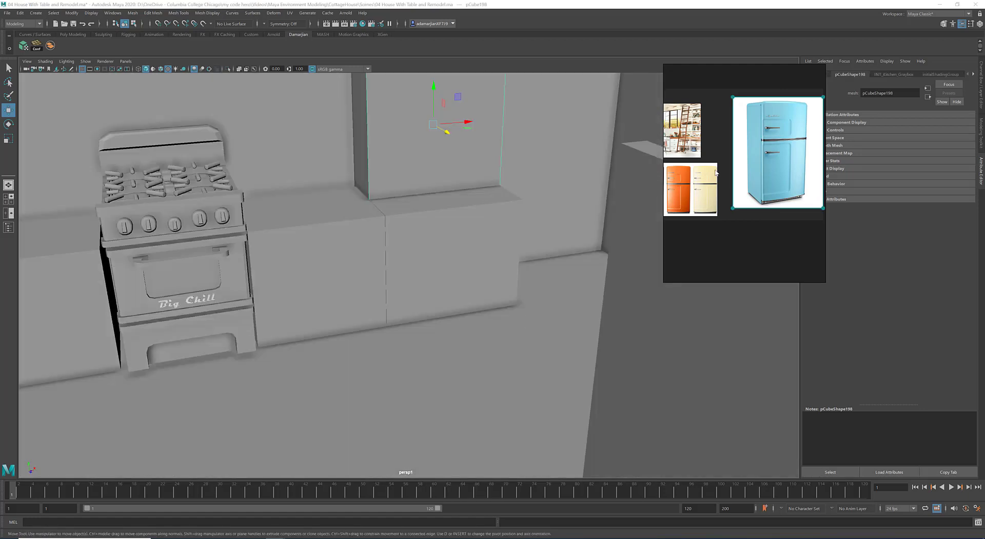
scroll(715, 172, up, 8)
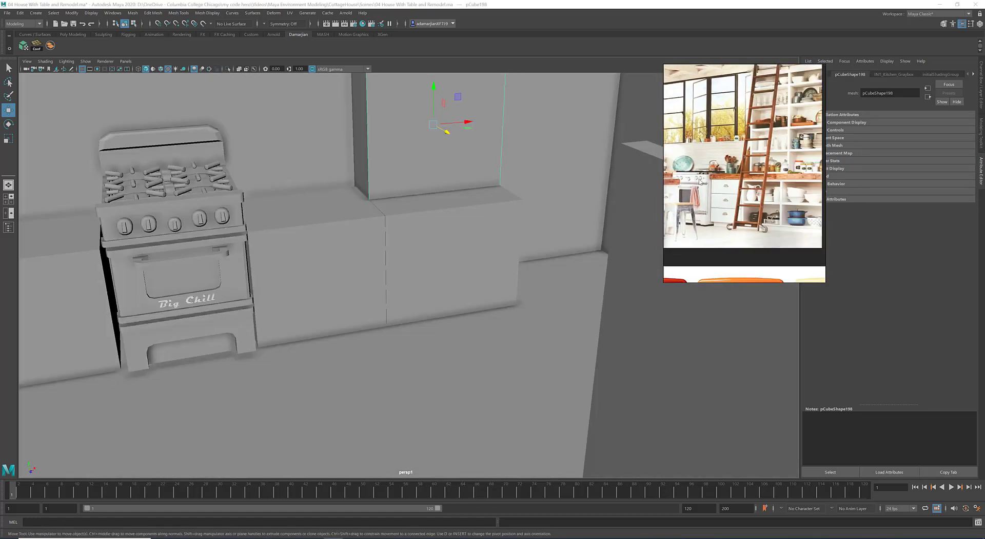
scroll(699, 181, down, 3)
Undo the accidental shift of the upper box above the counter and duplicate that box along the wall toward the stove
middle_drag(378, 174, 382, 171)
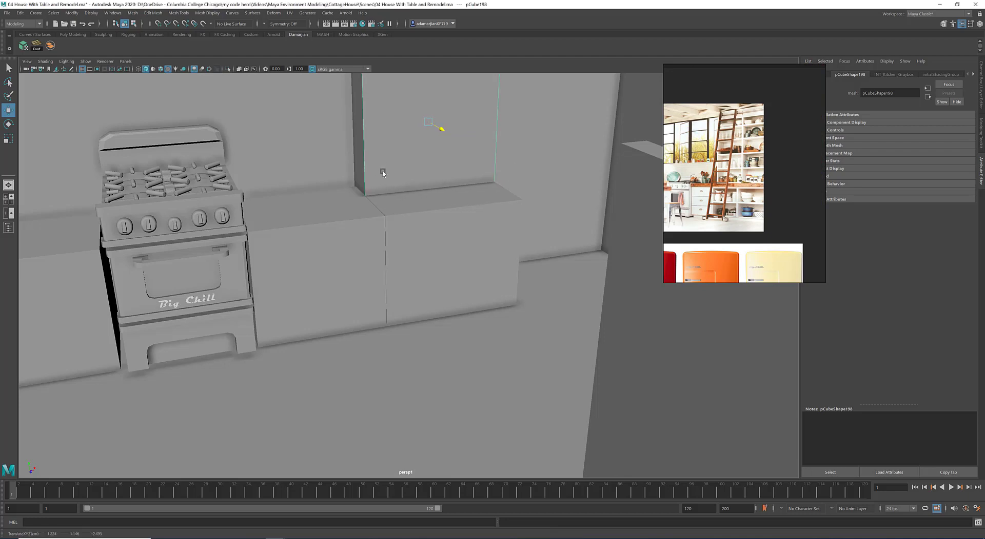
key(ctrl+z)
shift+middle_drag(444, 167, 447, 238)
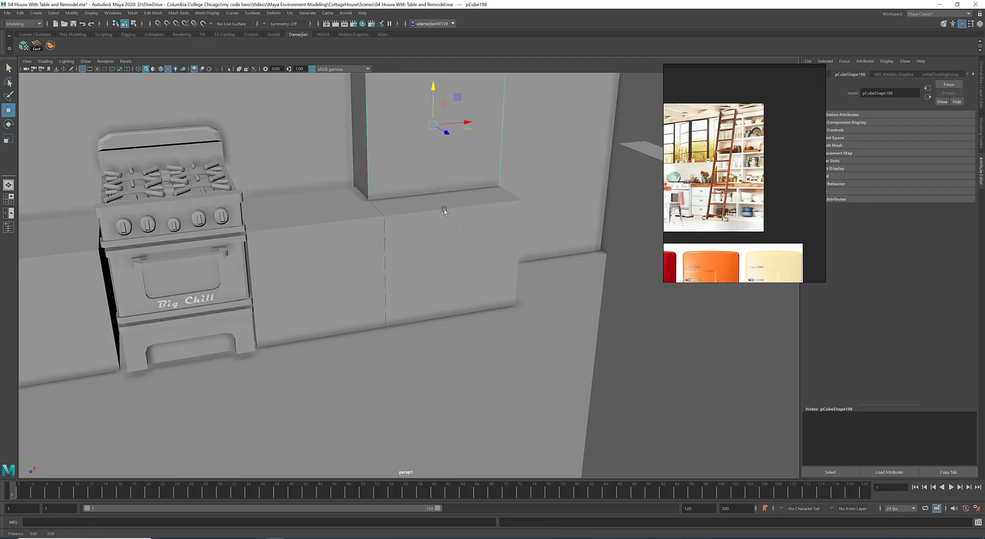
alt+middle_drag(451, 287, 457, 391)
mouse_move(457, 390)
alt+mouse_down()
mouse_move(446, 363)
mouse_move(444, 386)
alt+mouse_up()
mouse_move(430, 193)
mouse_down()
mouse_move(433, 136)
mouse_move(424, 191)
mouse_up()
shift+drag(464, 223, 281, 250)
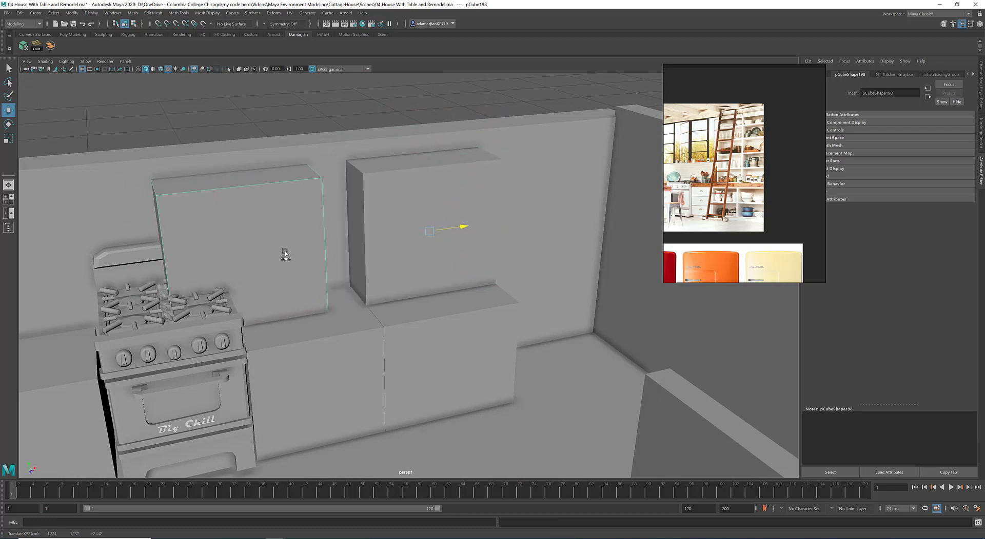
Raise the top face of the upper box at the far end of the counter to make a tall cabinet
right_drag(450, 108, 447, 139)
click(423, 153)
drag(423, 99, 429, 28)
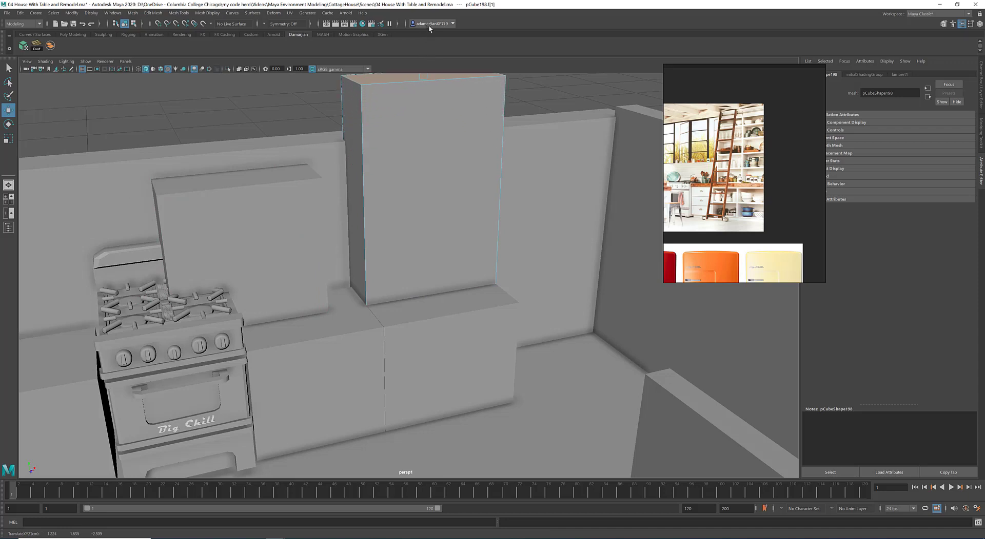
Inset the tall cabinet's front face and extrude it inward to form an open shelf frame
alt+drag(644, 159, 513, 184)
click(433, 213)
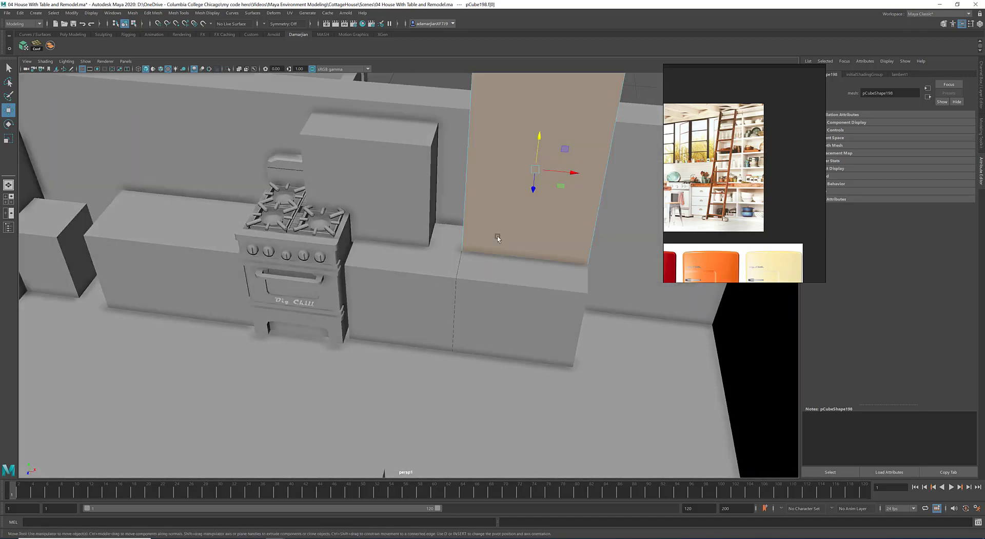
right_drag(518, 184, 523, 296)
click(523, 296)
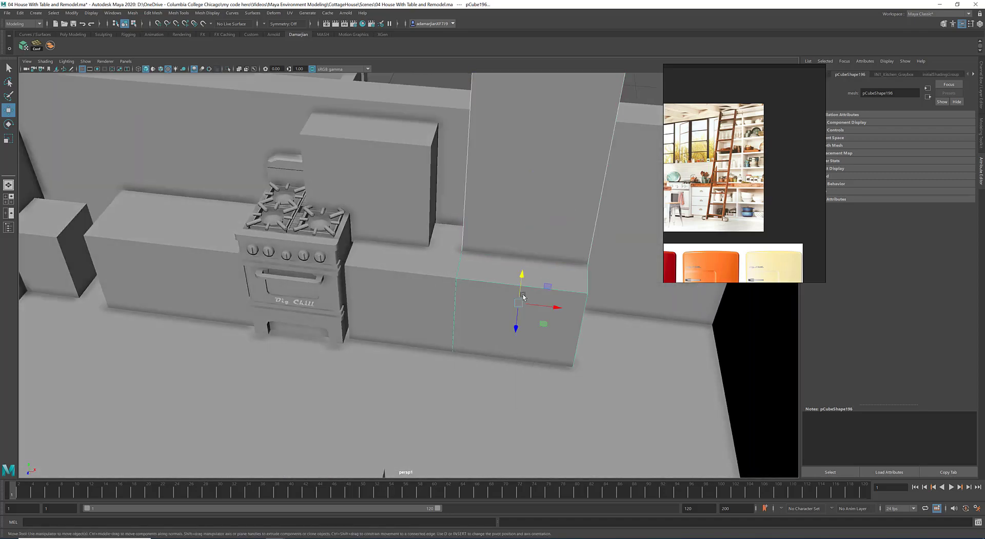
key(F11)
key(F12)
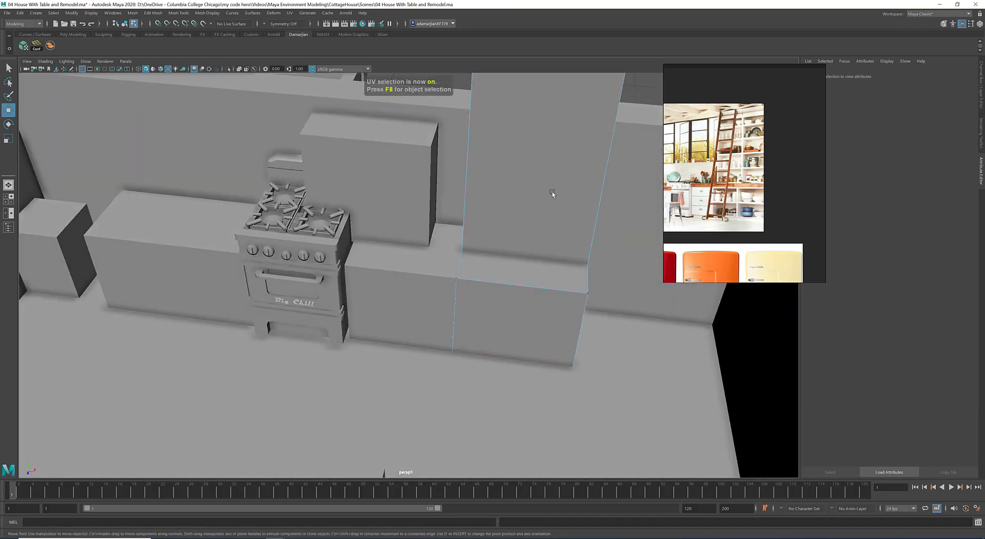
key(F11)
alt+drag(564, 282, 530, 221)
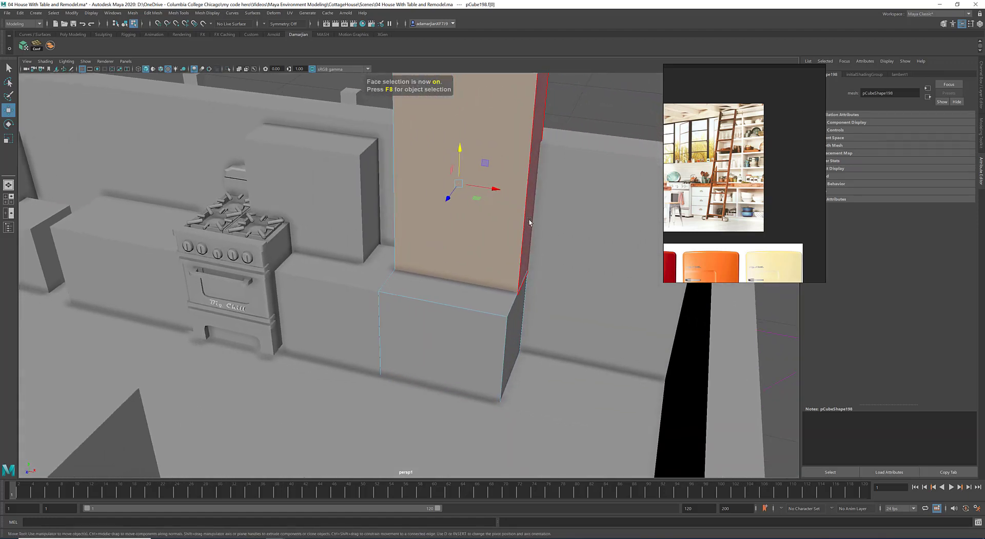
click(530, 222)
drag(560, 259, 325, 241)
click(337, 244)
key(r)
key(ctrl+e)
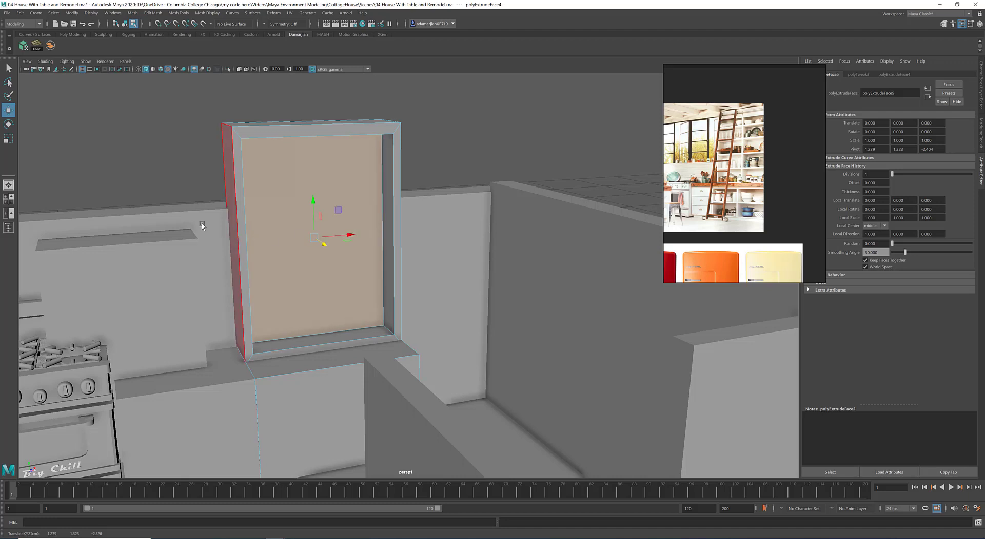
Replace the upper box beside the stove with a narrow upright post in the middle of the tall shelf frame
right_drag(201, 223, 165, 276)
click(174, 279)
drag(166, 308, 325, 290)
key(r)
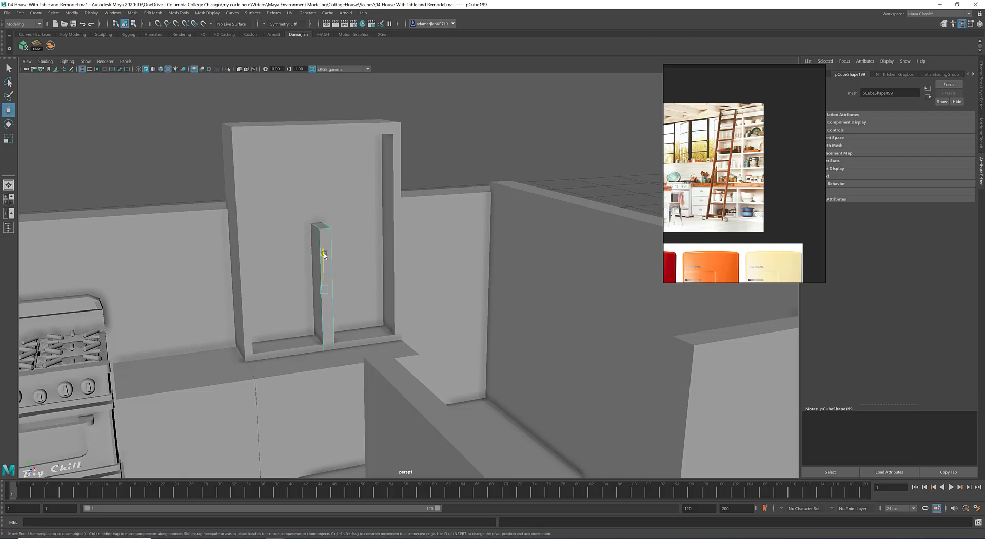
drag(324, 255, 318, 213)
Reduce the upright post's depth and keep it against the back panel of the shelf frame
alt+drag(254, 239, 286, 248)
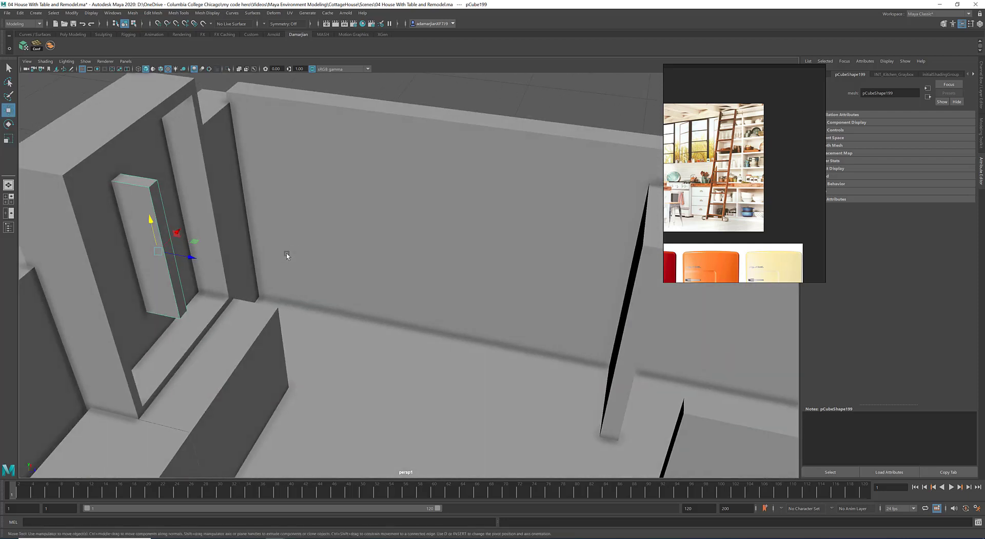
key(f)
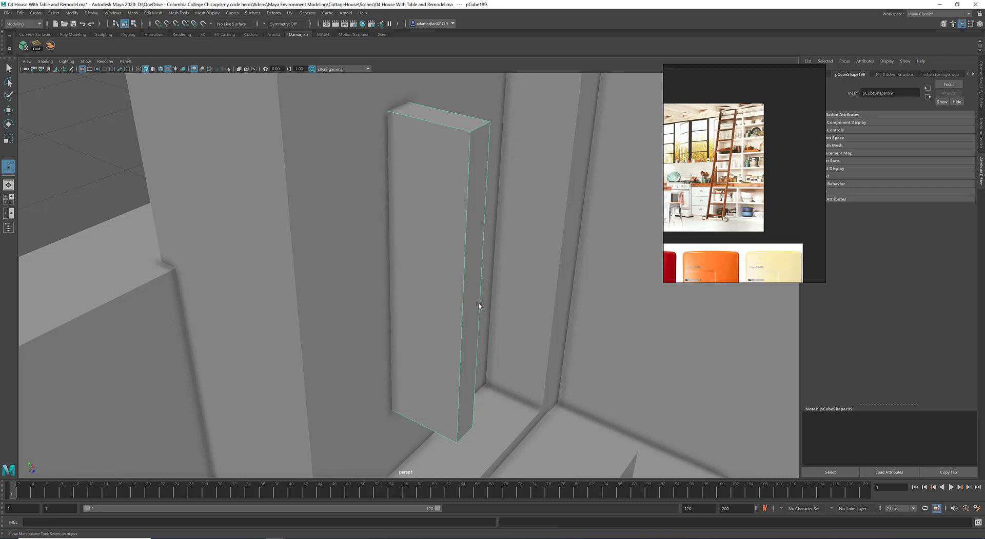
key(r)
drag(480, 303, 535, 290)
key(w)
key(r)
key(w)
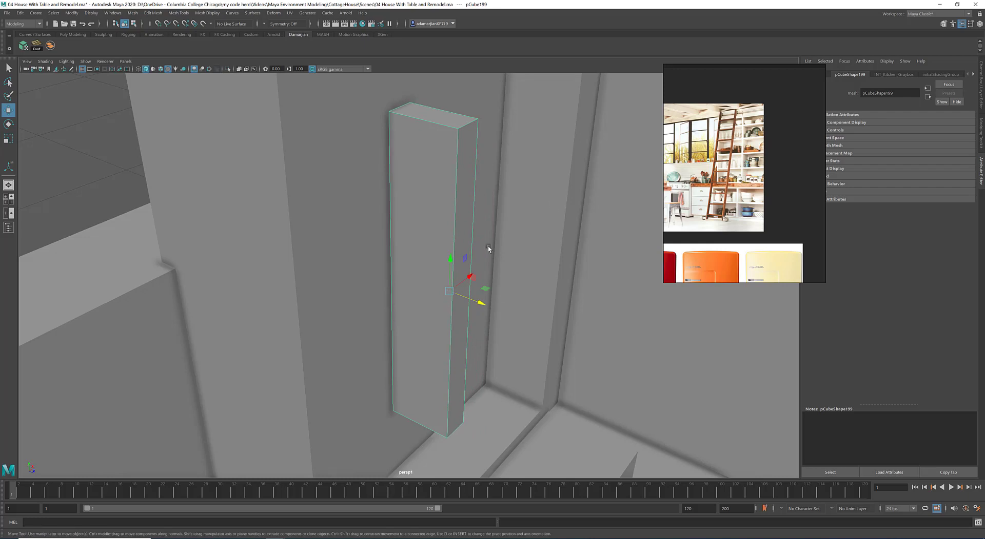
Extend the post's top face up to the underside of the shelf frame's top
alt+drag(488, 250, 445, 334)
right_drag(429, 243, 406, 268)
click(447, 259)
click(437, 231)
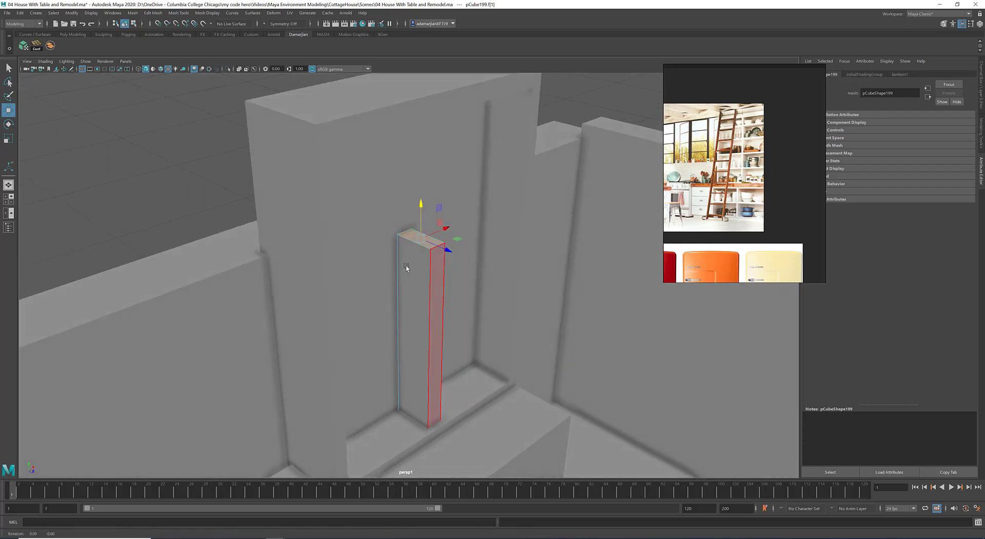
alt+drag(406, 268, 424, 58)
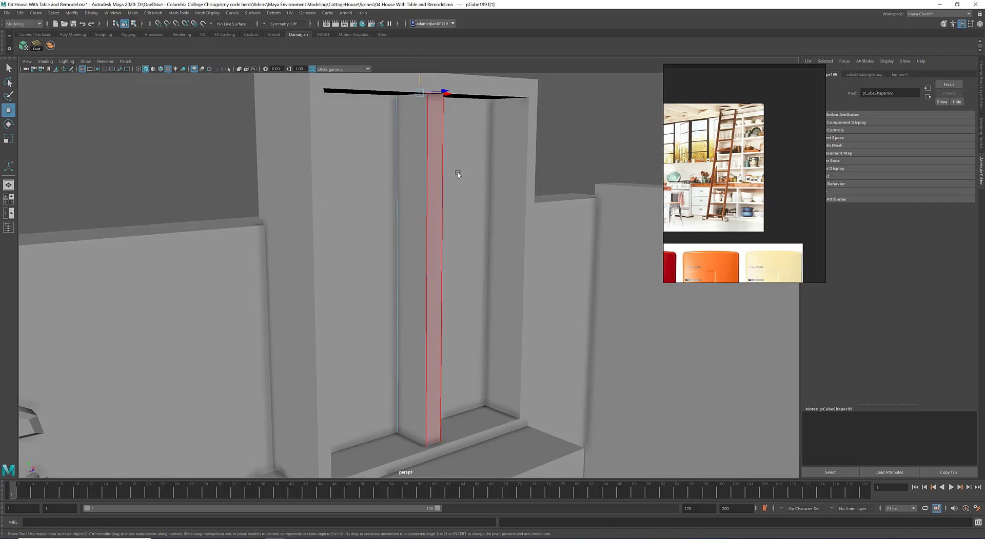
click(472, 203)
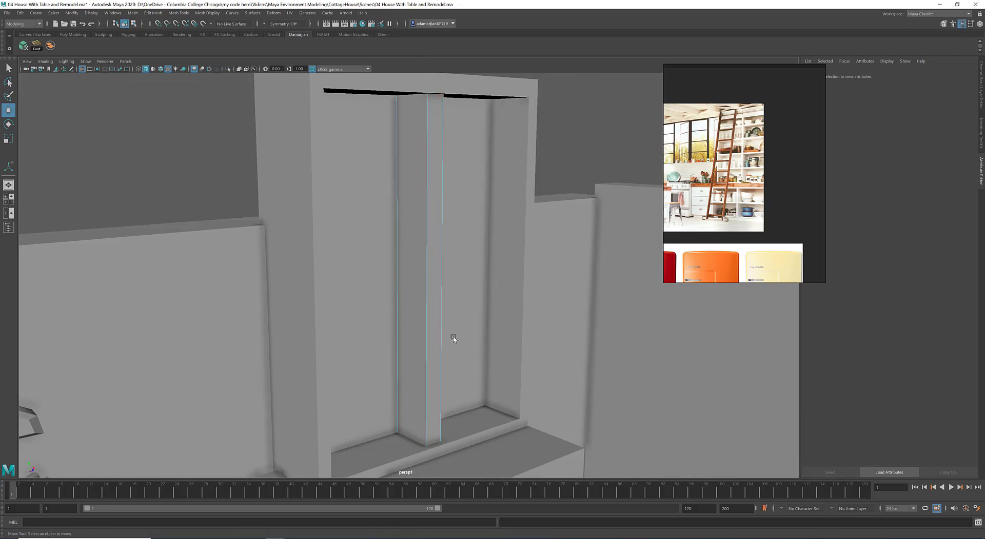
Isolate the post, delete its hidden back, top and bottom faces, and bring the rest of the scene back
right_drag(424, 322, 463, 276)
click(429, 255)
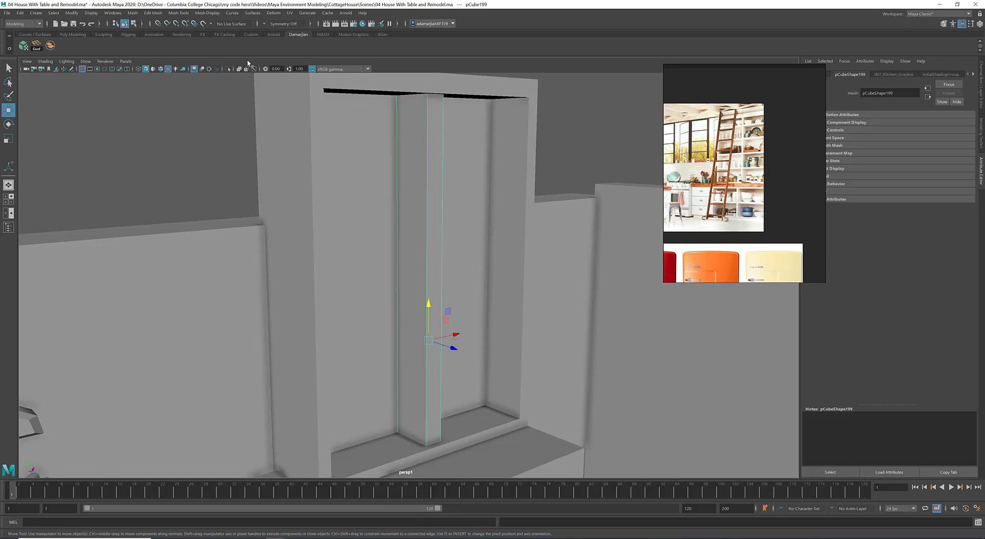
click(228, 69)
alt+drag(350, 209, 454, 207)
right_drag(462, 167, 461, 192)
click(402, 298)
alt+drag(401, 301, 422, 249)
mouse_move(422, 248)
alt+middle_down()
mouse_move(424, 290)
mouse_move(423, 245)
alt+middle_up()
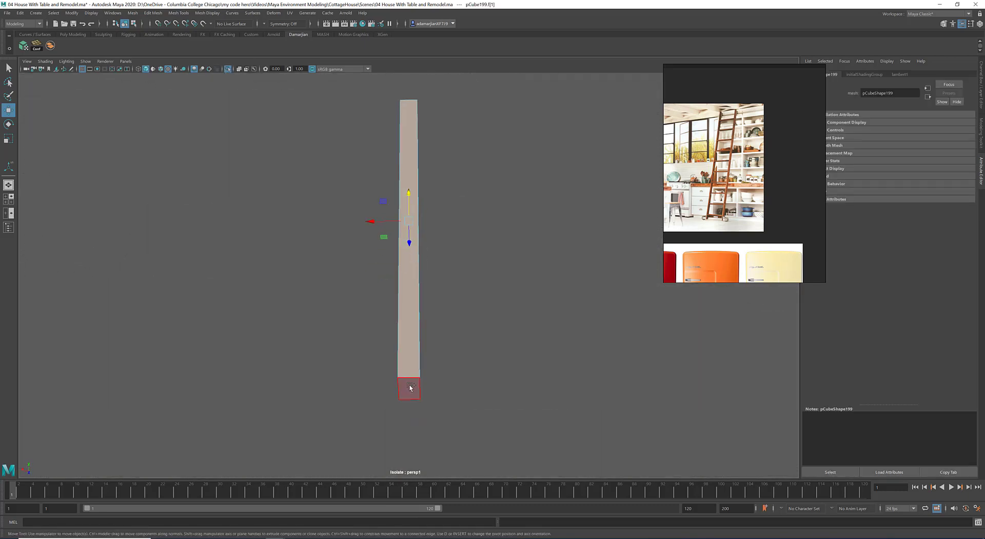
key(Delete)
alt+drag(455, 298, 402, 227)
key(F8)
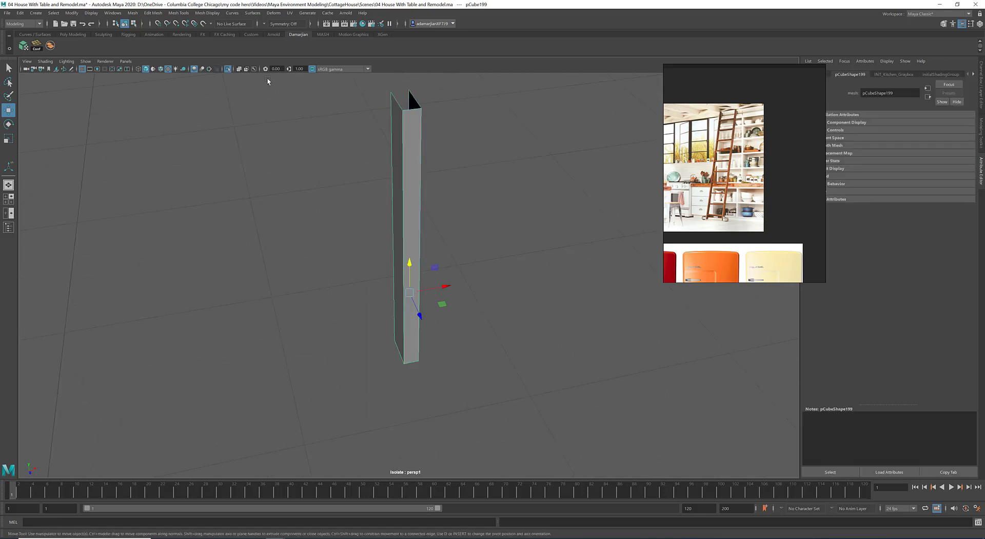
click(228, 69)
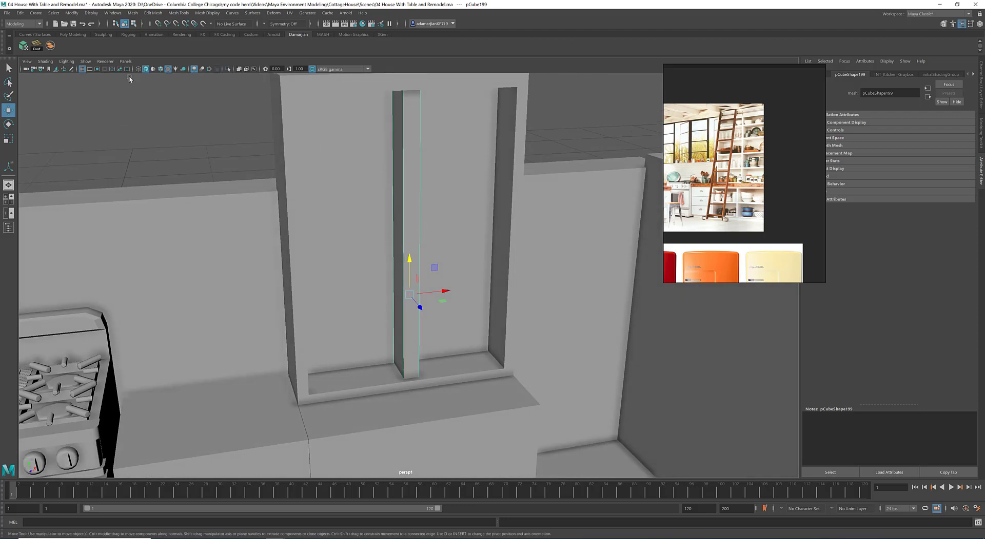
Center the post's pivot, then duplicate the post and rescale the copy into a horizontal shelf spanning the frame
click(71, 13)
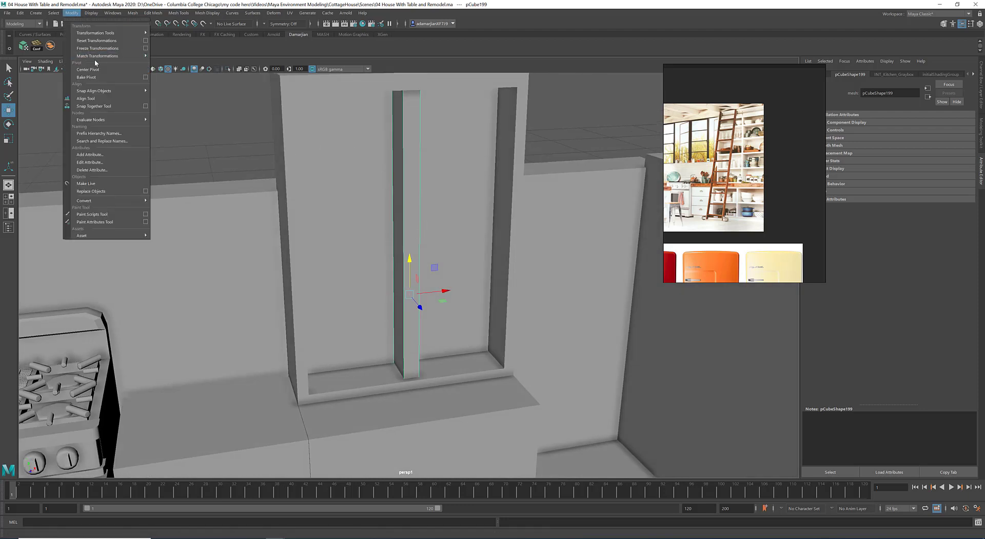
click(97, 69)
key(r)
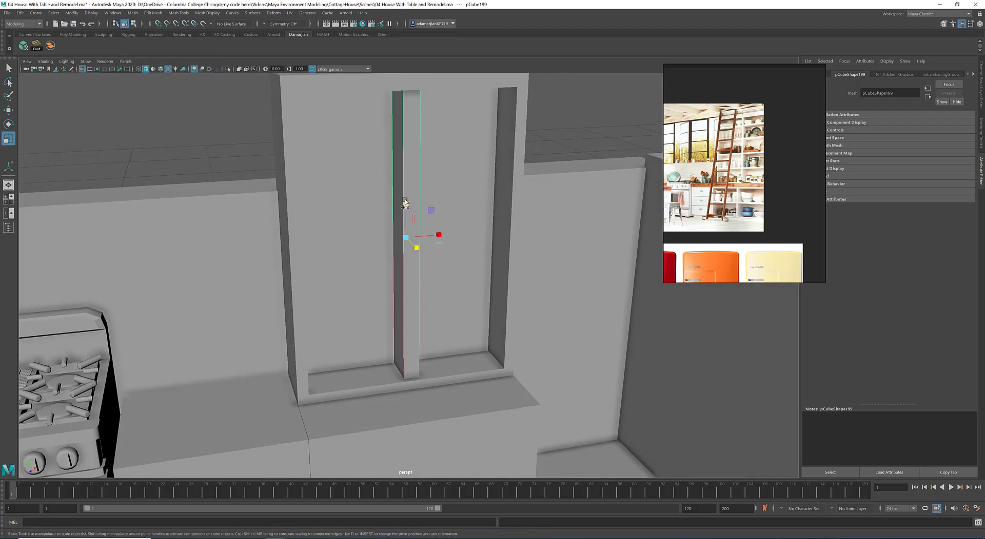
drag(405, 203, 407, 229)
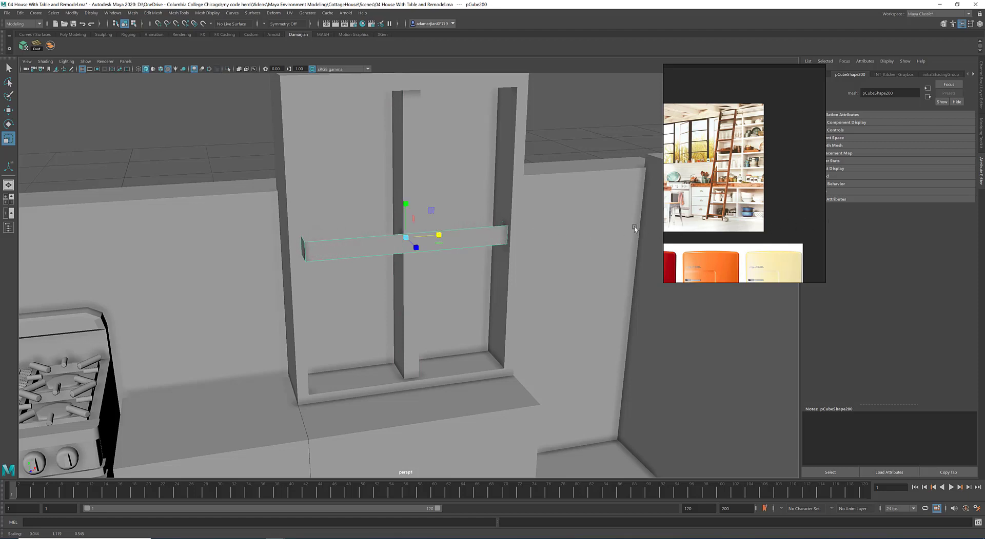
key(w)
drag(413, 237, 435, 255)
key(r)
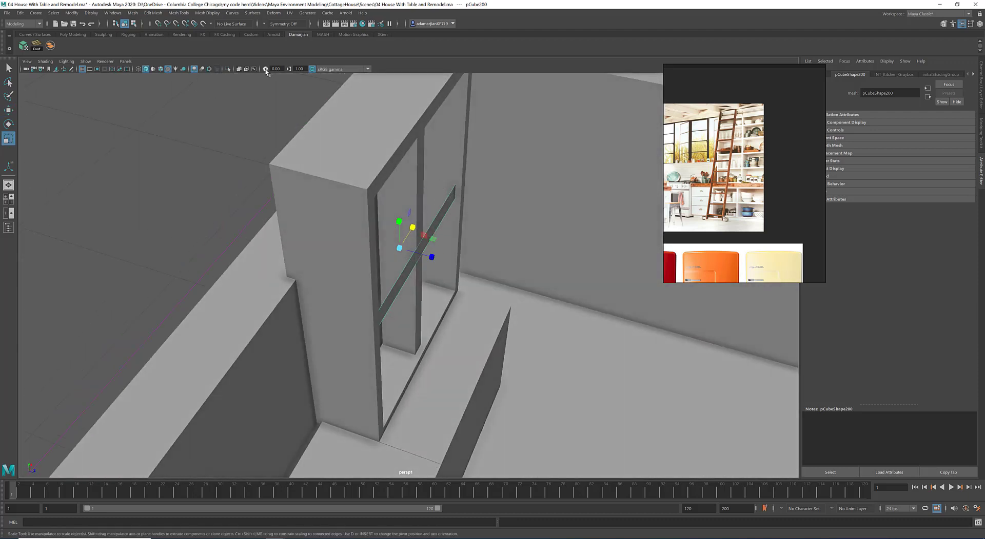
Isolate the horizontal shelf and bridge the upper edges of its two ends with 0 divisions to close the top
click(228, 68)
click(371, 123)
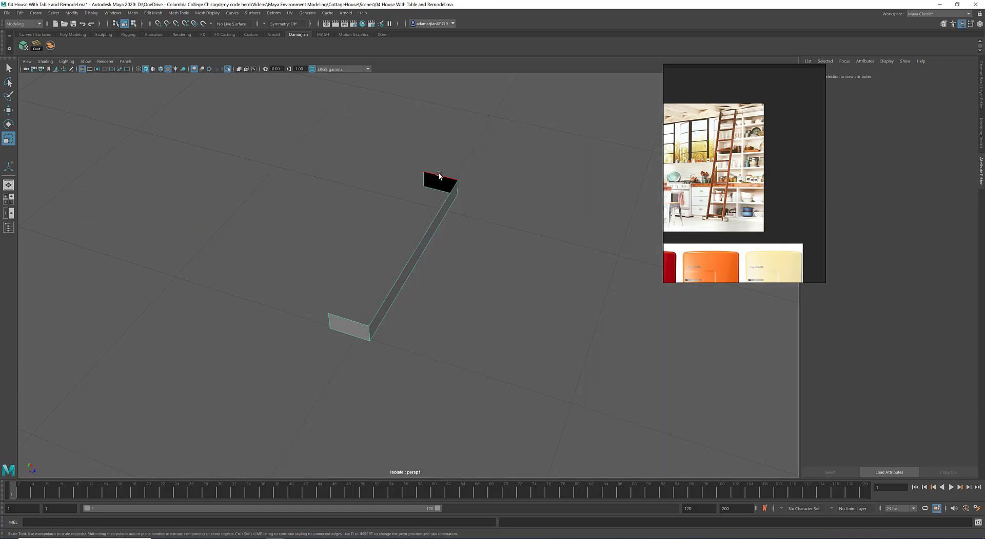
click(439, 176)
right_click(514, 212)
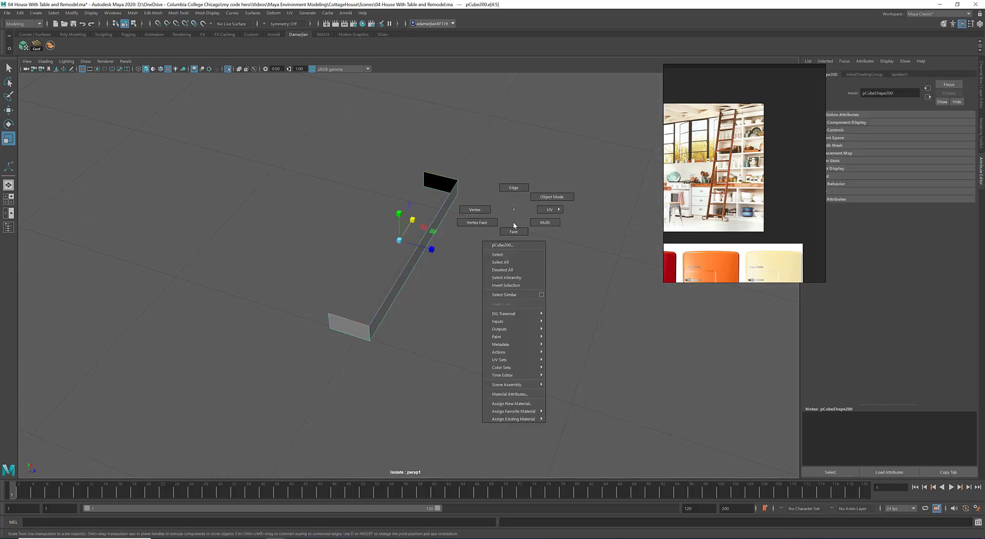
shift+right_click(440, 282)
click(468, 375)
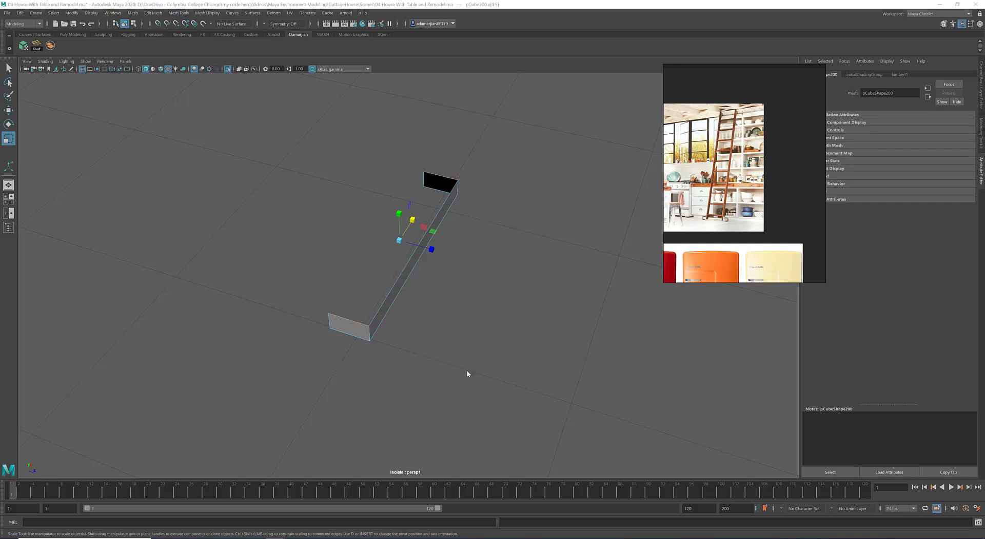
drag(454, 189, 601, 158)
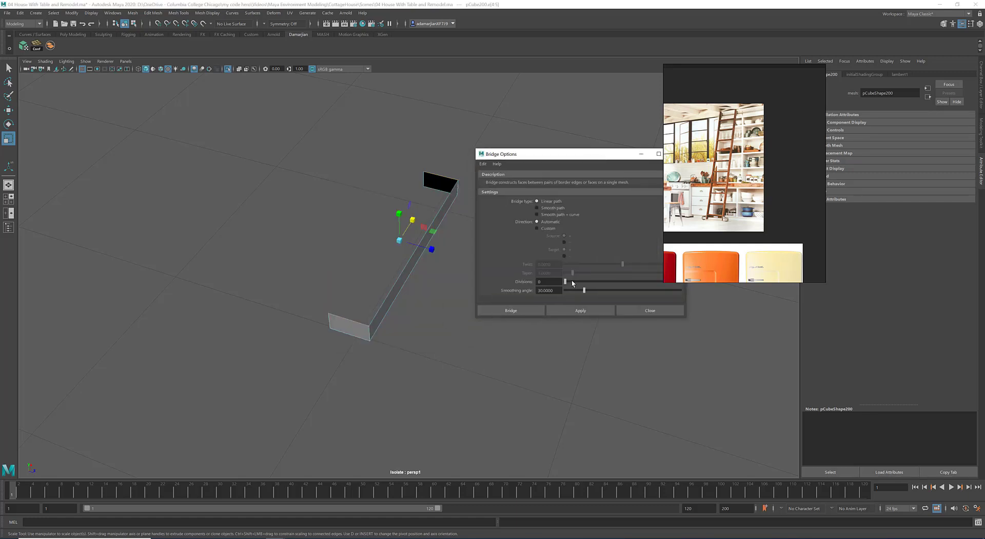
click(580, 311)
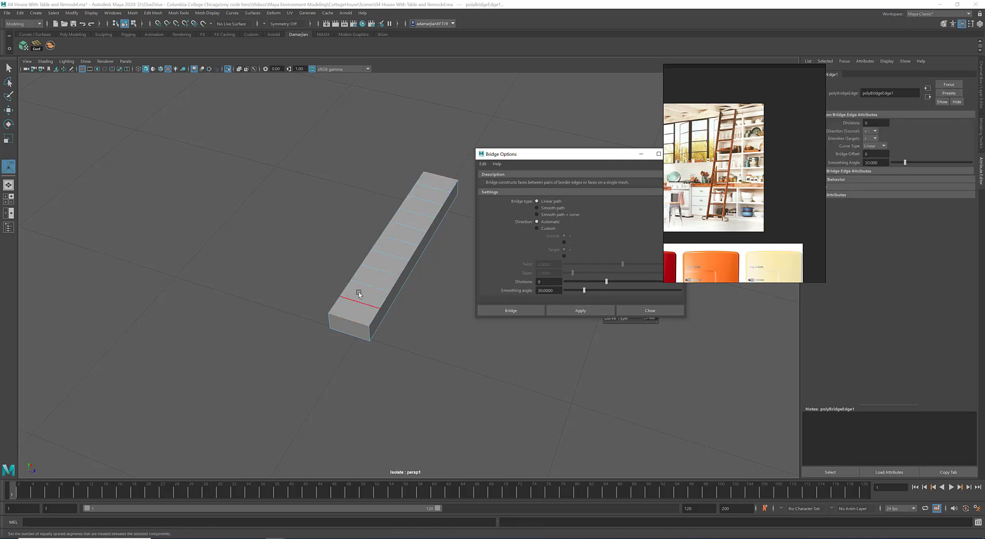
key(ctrl+z)
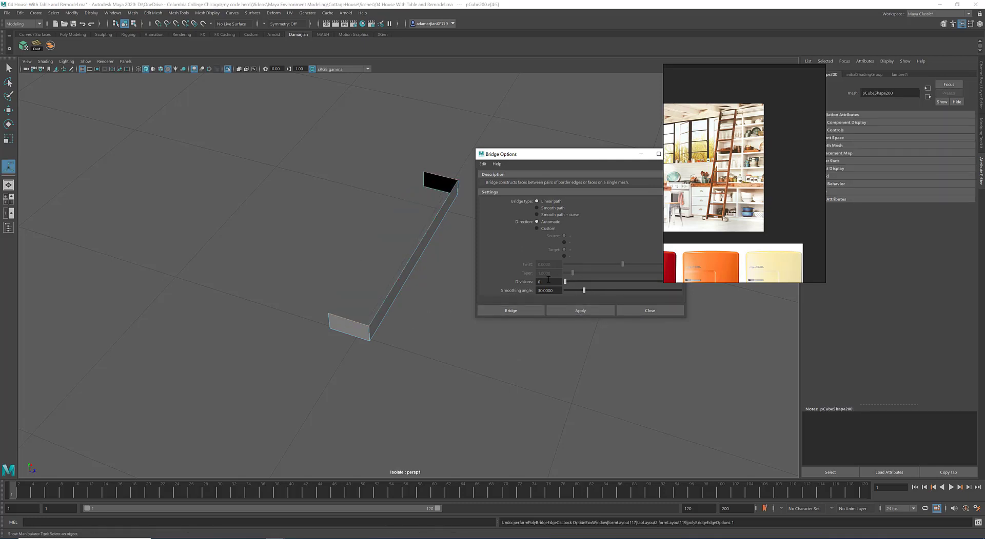
click(579, 310)
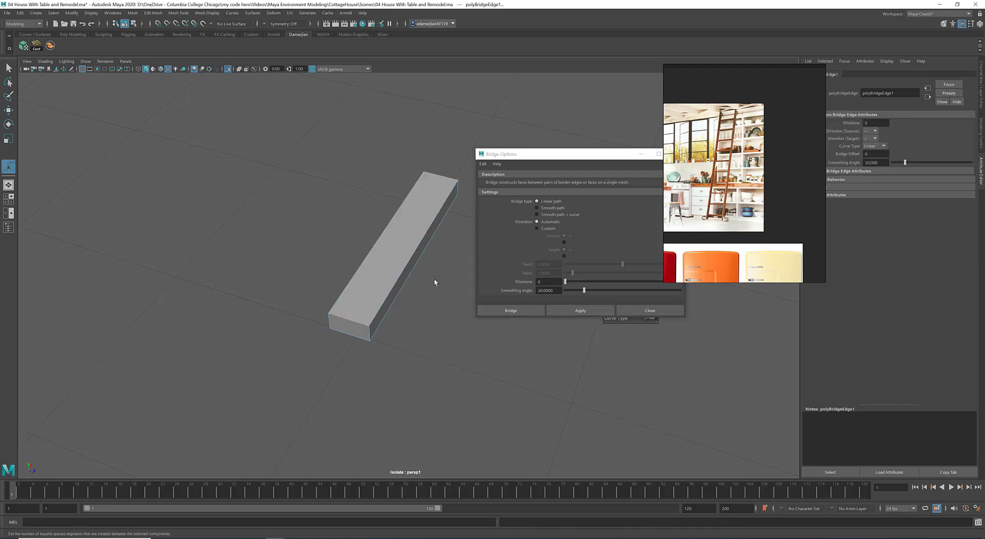
Bridge the lower edges of the shelf's two ends to close its underside, and close the bridge options
click(399, 250)
alt+drag(398, 216, 374, 173)
click(336, 189)
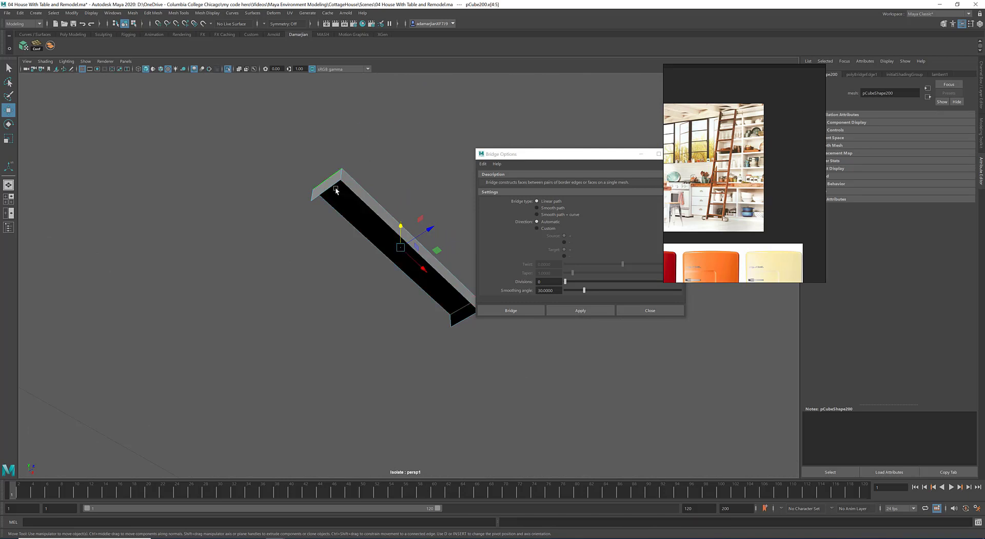
shift+click(463, 322)
drag(584, 154, 454, 204)
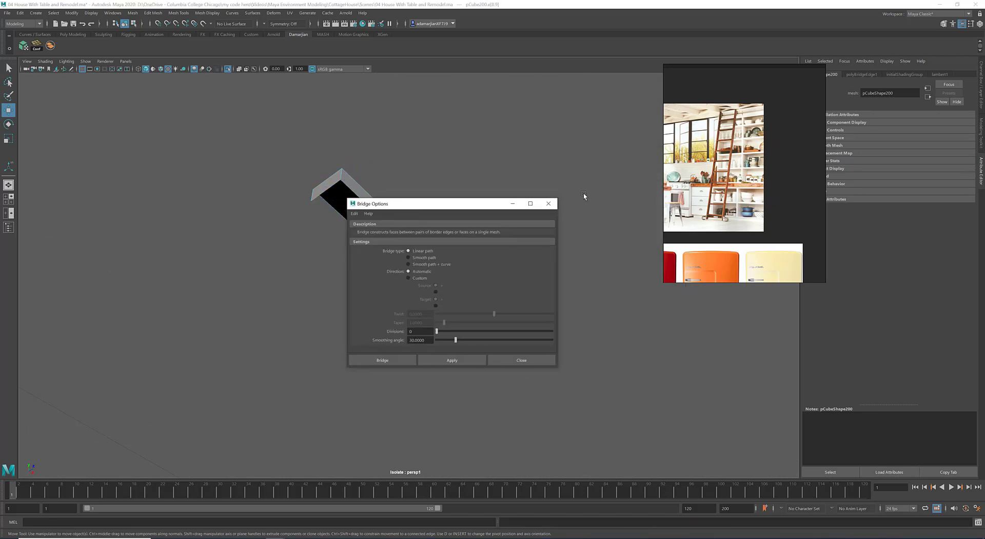
click(547, 204)
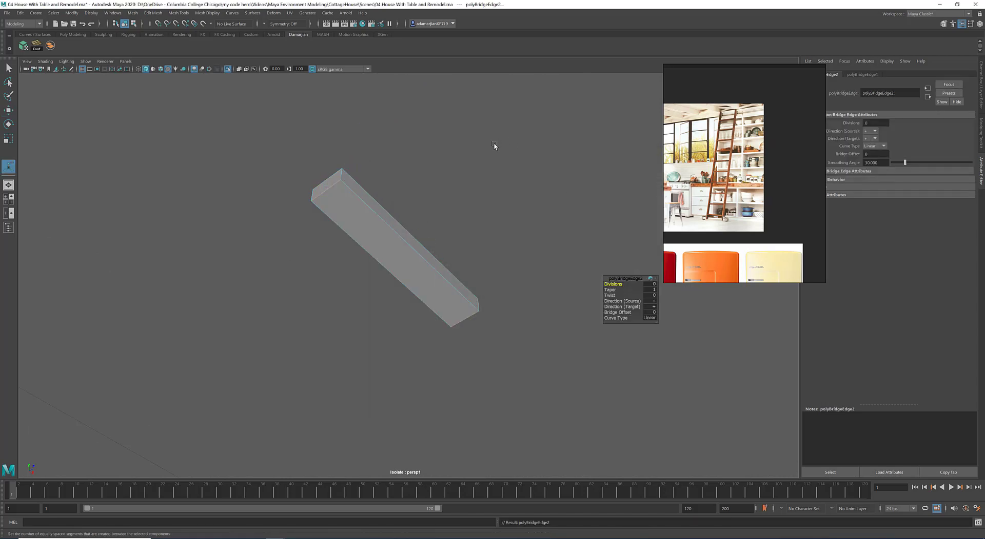
Return the shelf to object selection and show the whole kitchen scene again
alt+drag(494, 145, 412, 224)
right_drag(413, 225, 378, 243)
click(379, 242)
alt+drag(379, 242, 414, 223)
click(227, 69)
Select the front faces of both the post and the horizontal shelf and pull them forward toward the frame's front edge
shift+click(414, 222)
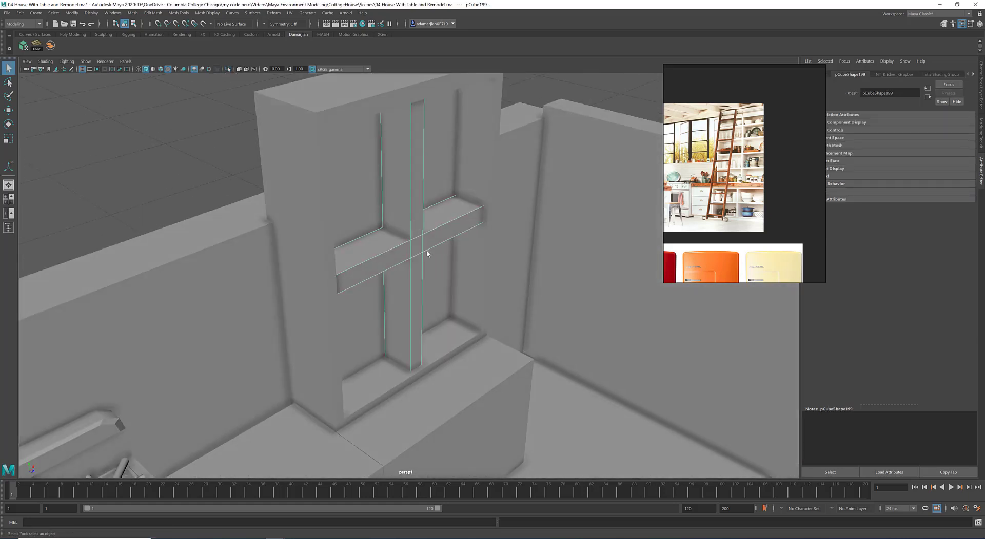
key(F11)
right_drag(433, 225, 435, 236)
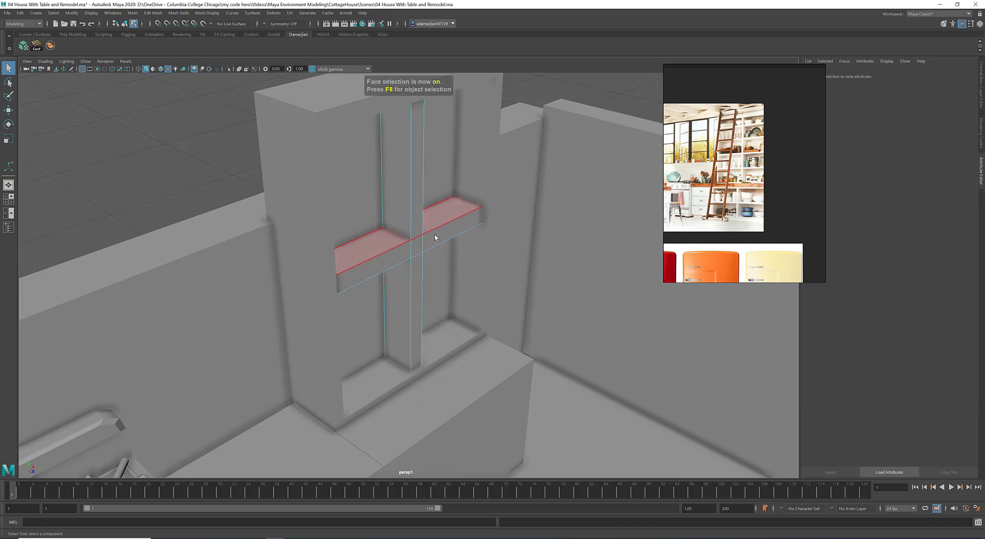
click(435, 236)
click(419, 208)
key(w)
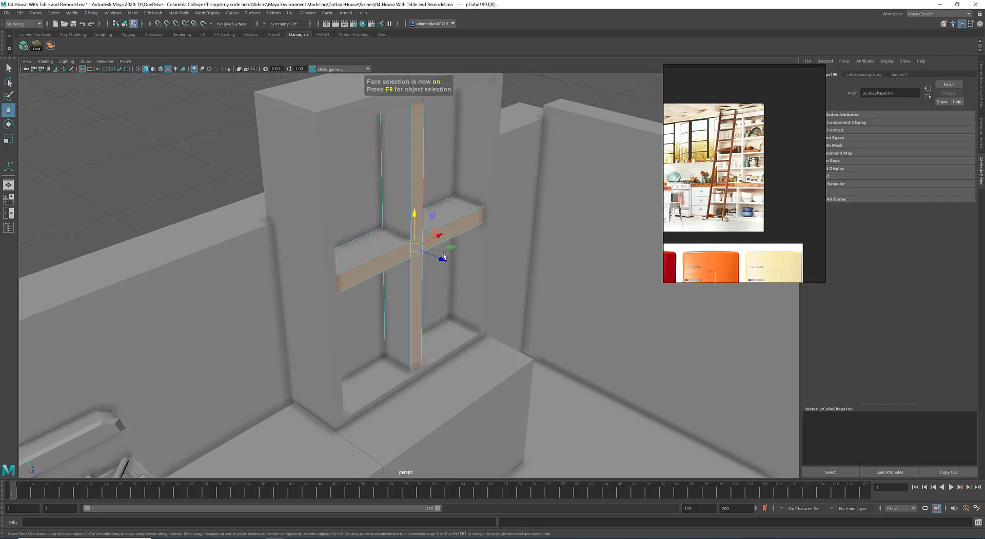
key(ctrl+z)
drag(445, 262, 450, 263)
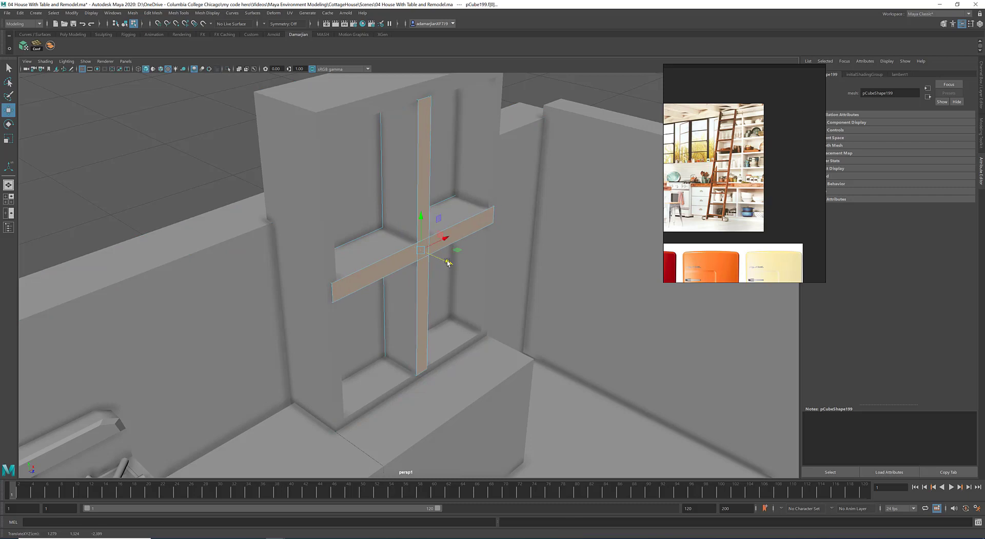
Undo the last forward pull and select the frame, post and shelf together as objects
key(ctrl+z)
right_drag(465, 205, 493, 168)
click(493, 168)
click(463, 230)
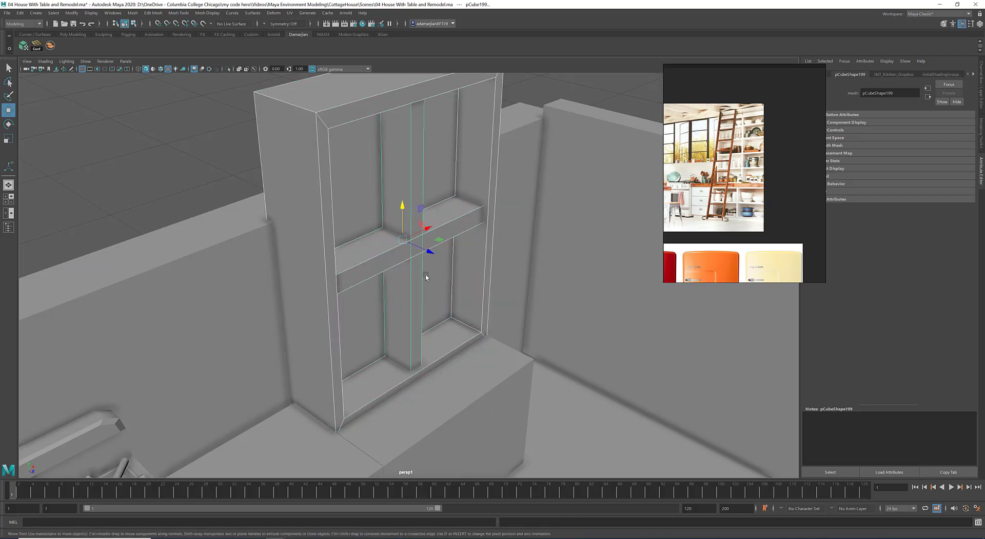
Limit the face selection to the front faces of the frame, post and shelf, pull them forward together, and return to object selection
key(F11)
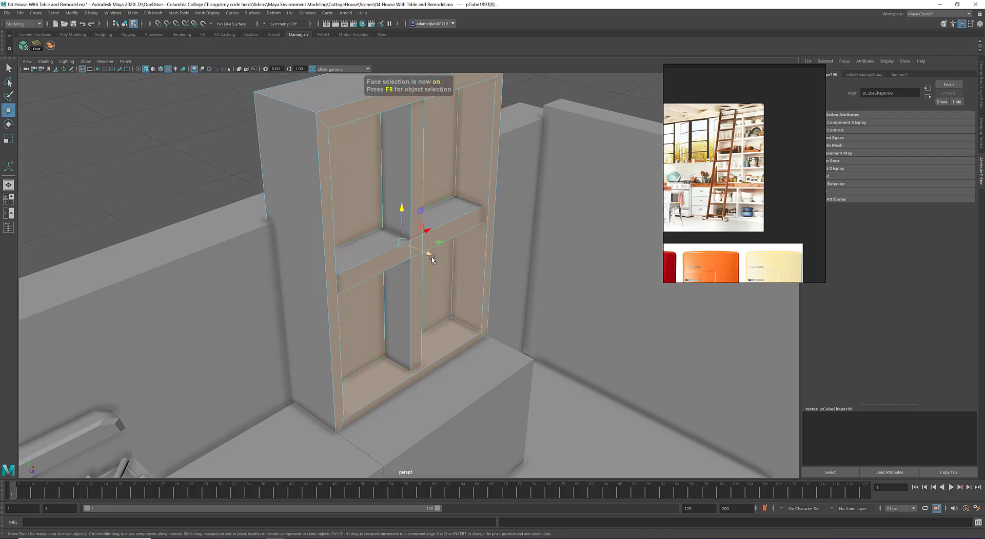
ctrl+click(450, 337)
ctrl+click(461, 300)
ctrl+click(371, 322)
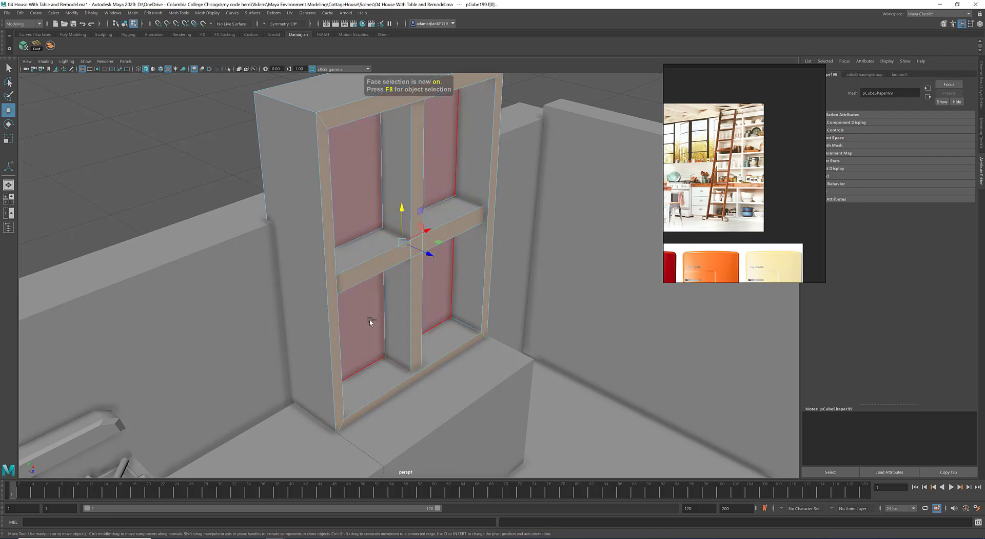
alt+drag(379, 304, 351, 190)
alt+drag(357, 123, 432, 252)
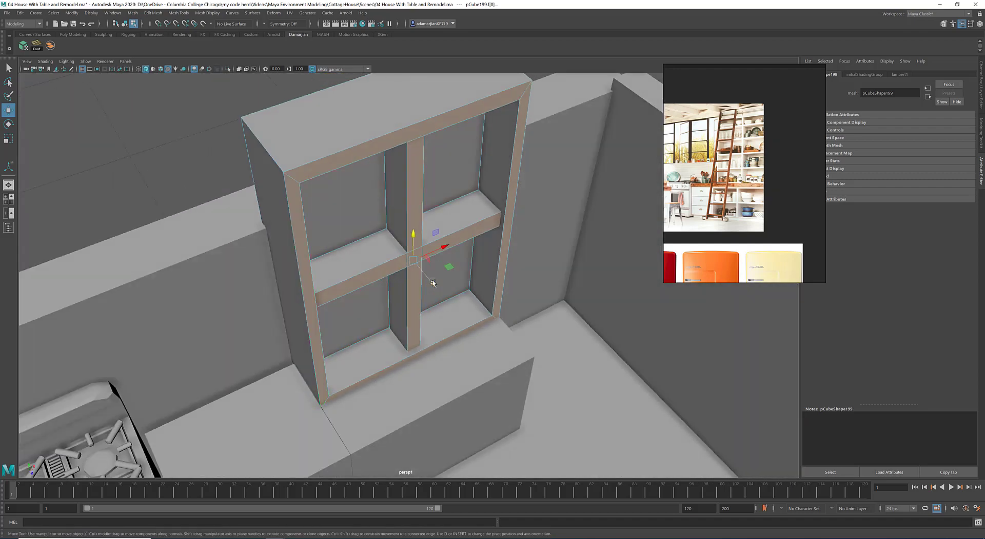
middle_drag(433, 283, 454, 311)
drag(454, 312, 418, 292)
right_drag(404, 195, 438, 177)
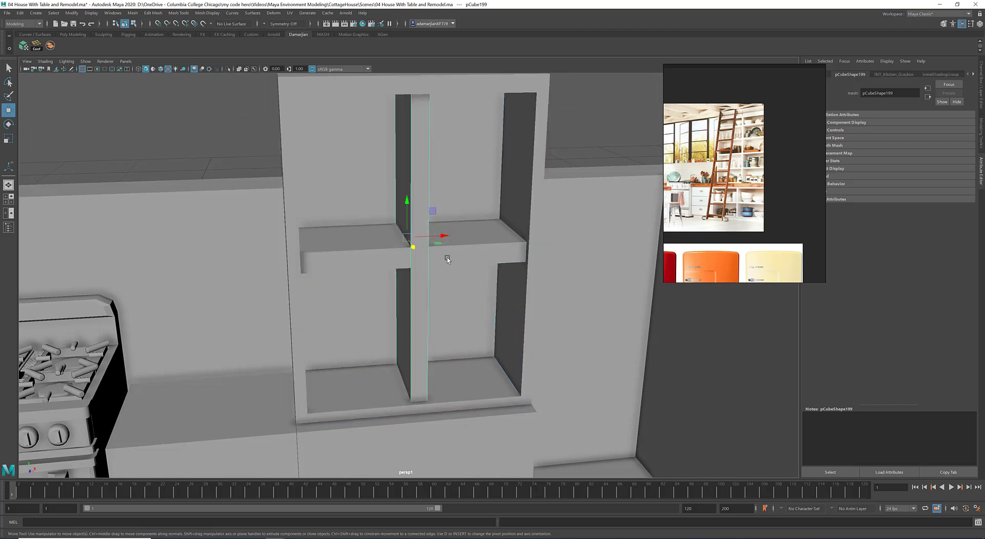
Scale the horizontal shelf thinner vertically and set its front edge back behind the front of the post
click(415, 207)
key(t)
key(r)
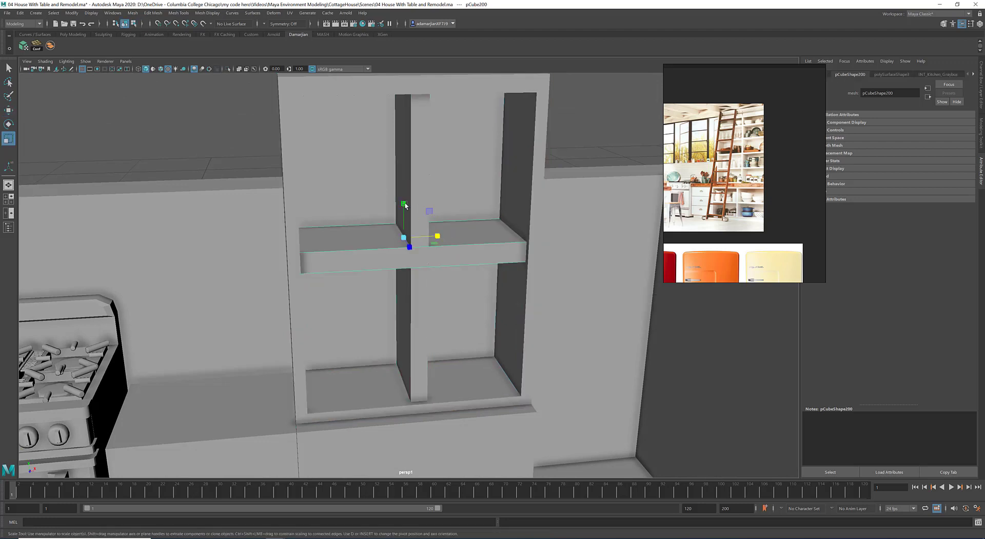
drag(404, 215, 442, 182)
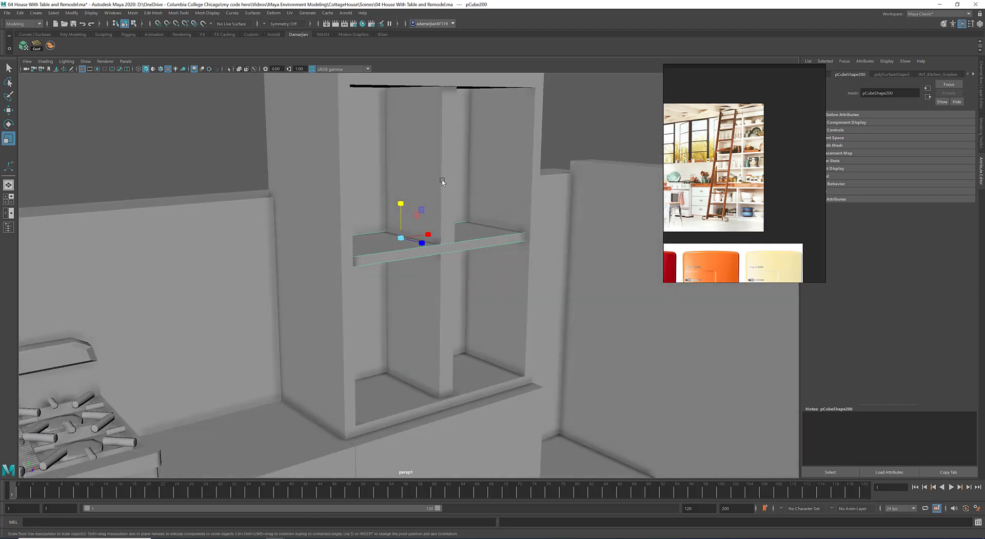
drag(421, 244, 424, 246)
key(w)
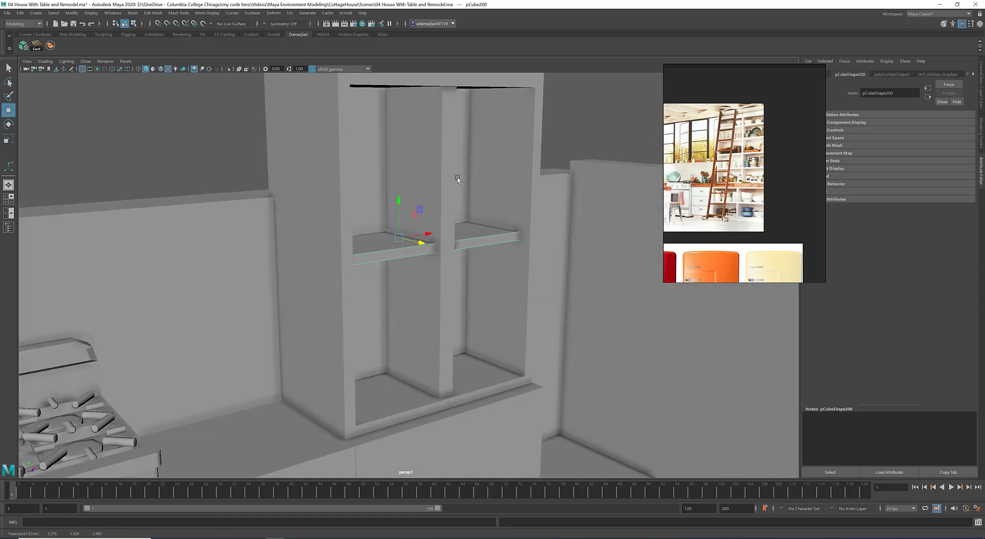
Select the vertical center post and scale it narrower across its width
click(458, 180)
alt+drag(458, 179, 428, 238)
key(r)
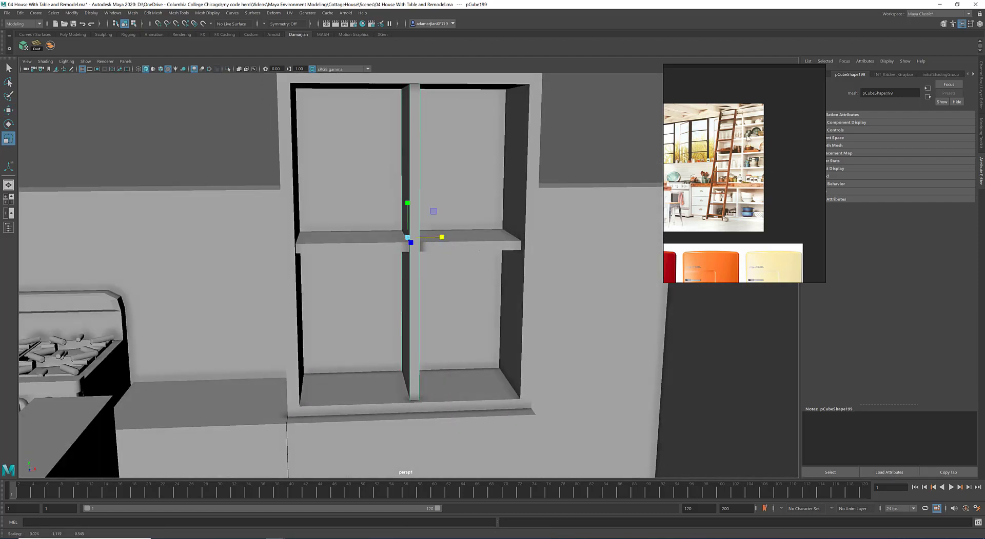
Lower the shelf in the frame and duplicate it upward to make three spaced shelves
key(w)
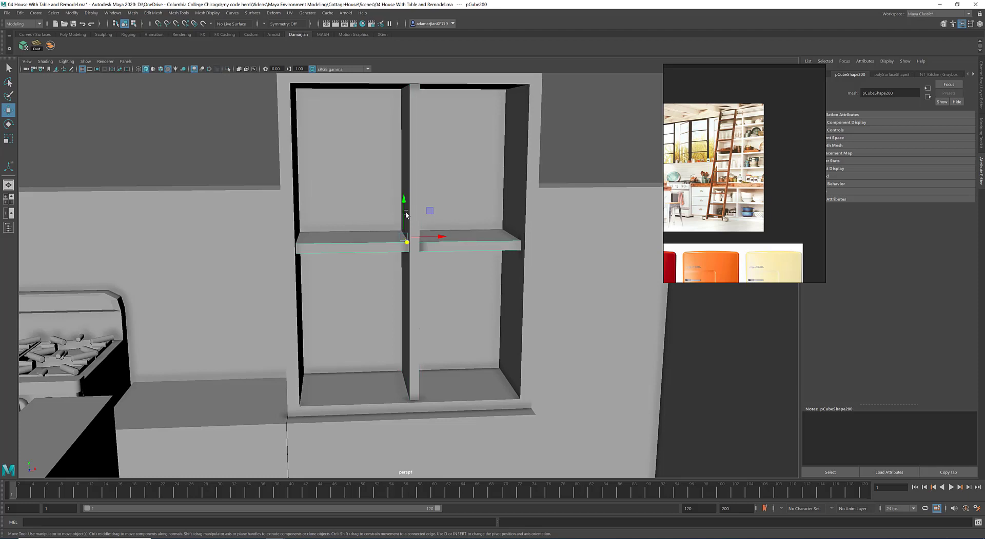
mouse_move(406, 214)
mouse_down()
mouse_move(402, 205)
mouse_move(397, 286)
mouse_move(419, 125)
mouse_move(380, 139)
mouse_move(451, 154)
mouse_up()
Examine the refrigerator images on the reference board, focusing on the light blue two-door fridge
scroll(769, 170, down, 3)
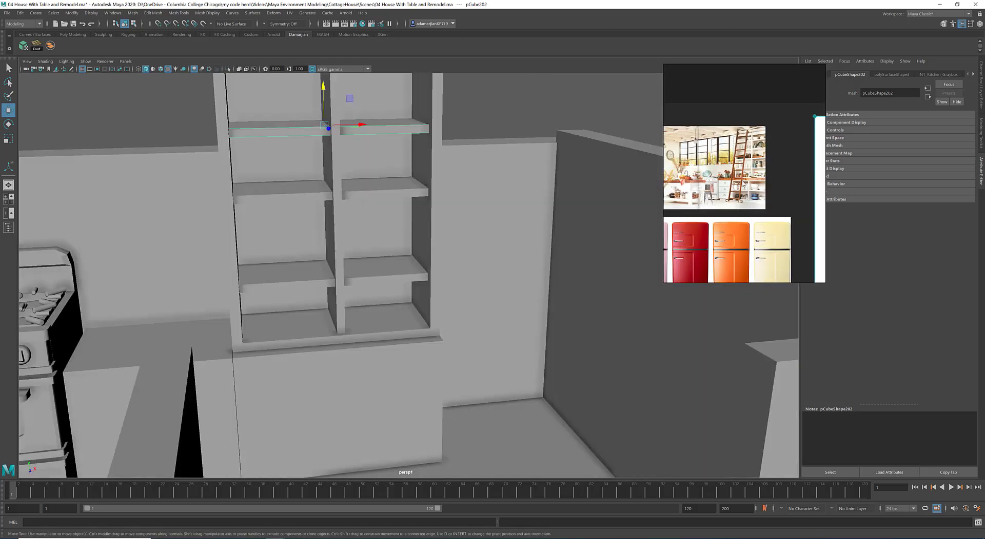
right_drag(743, 183, 698, 105)
scroll(712, 161, up, 3)
drag(694, 139, 690, 118)
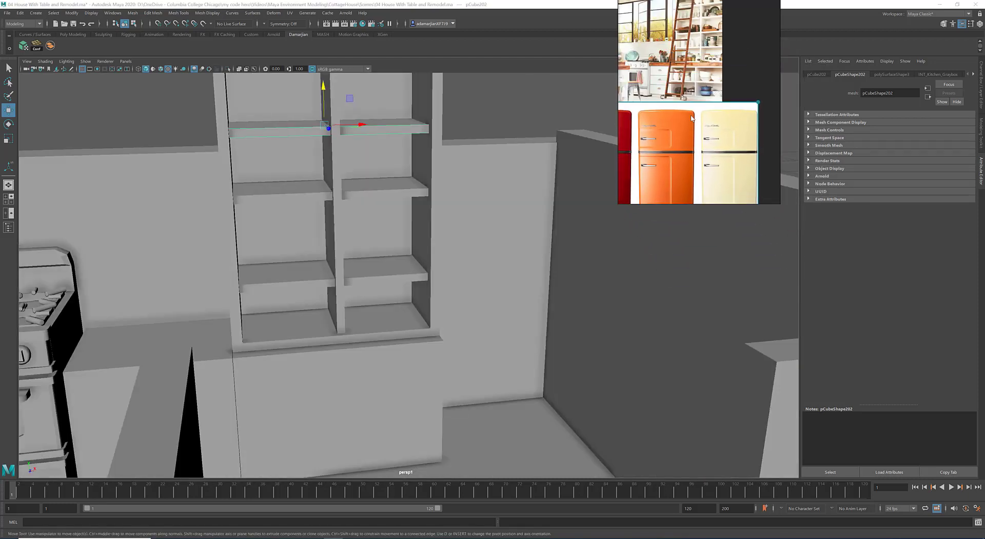
scroll(693, 128, down, 2)
scroll(706, 95, down, 2)
right_drag(707, 96, 647, 100)
middle_drag(711, 80, 611, 92)
scroll(611, 94, up, 2)
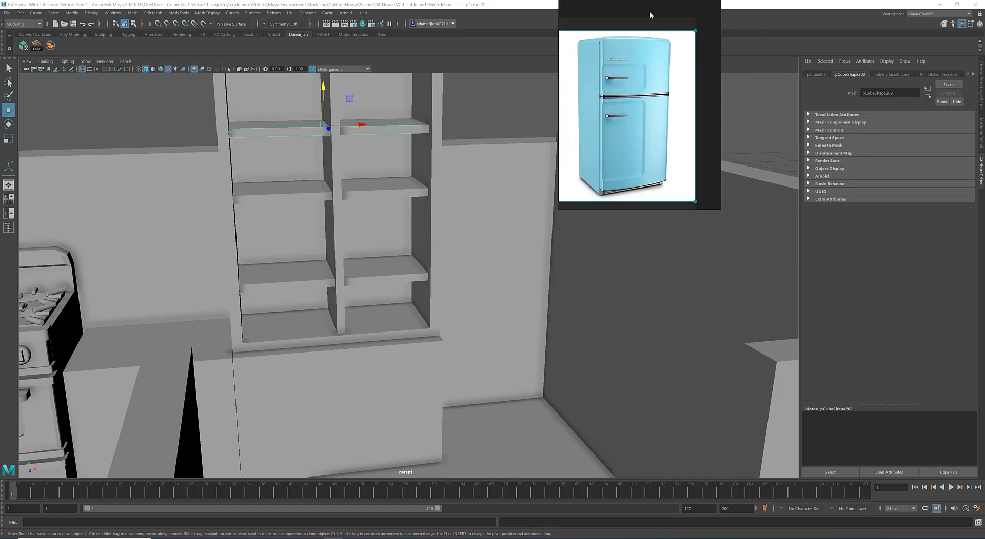
right_drag(648, 11, 688, 75)
Duplicate the counter block beneath the shelving, narrow the copy, and place it beside the original toward the wall corner
alt+drag(392, 341, 382, 320)
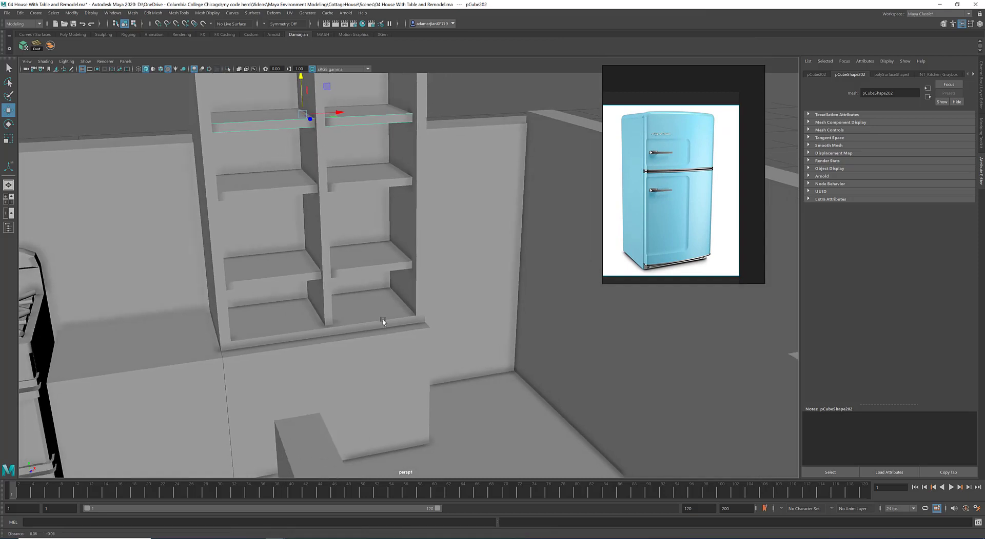
alt+middle_drag(383, 320, 370, 314)
click(367, 370)
mouse_move(328, 378)
shift+mouse_down()
mouse_move(502, 358)
mouse_move(487, 353)
shift+mouse_up()
key(w)
alt+right_drag(544, 279, 487, 295)
alt+middle_drag(488, 294, 545, 279)
alt+drag(545, 279, 521, 289)
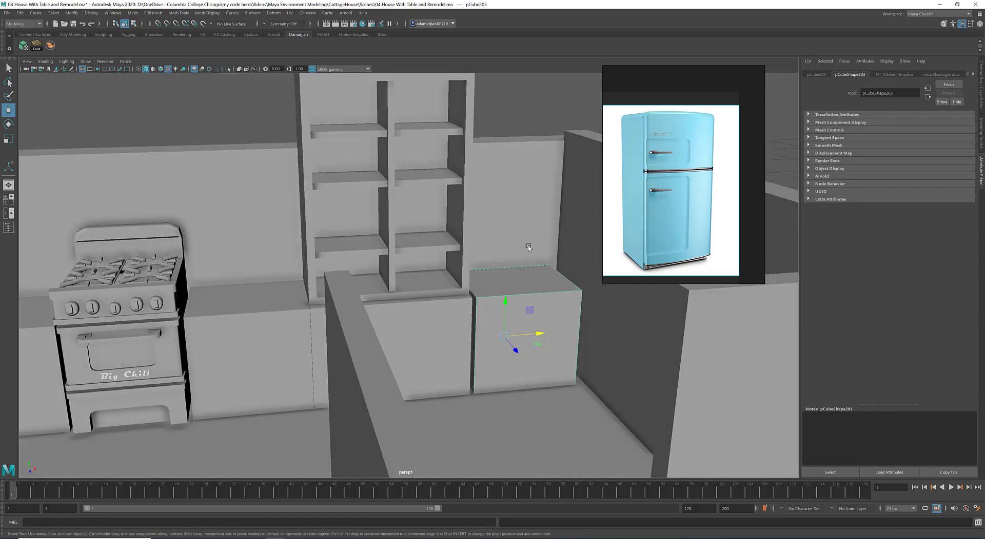
Raise the new block's top face to refrigerator height and return to object selection
right_drag(528, 246, 547, 313)
click(523, 280)
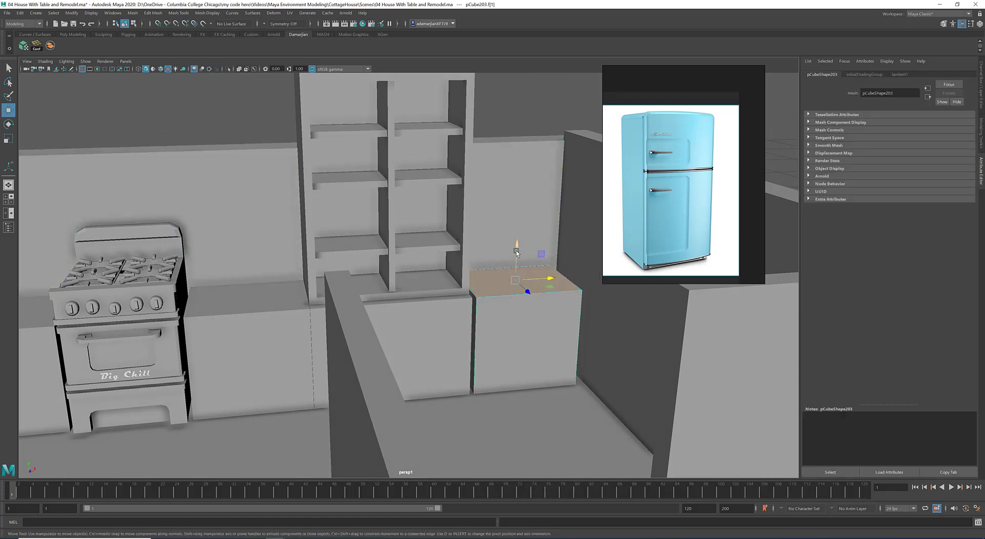
drag(516, 253, 527, 145)
alt+drag(510, 203, 509, 236)
alt+middle_drag(509, 236, 488, 280)
alt+drag(489, 280, 462, 290)
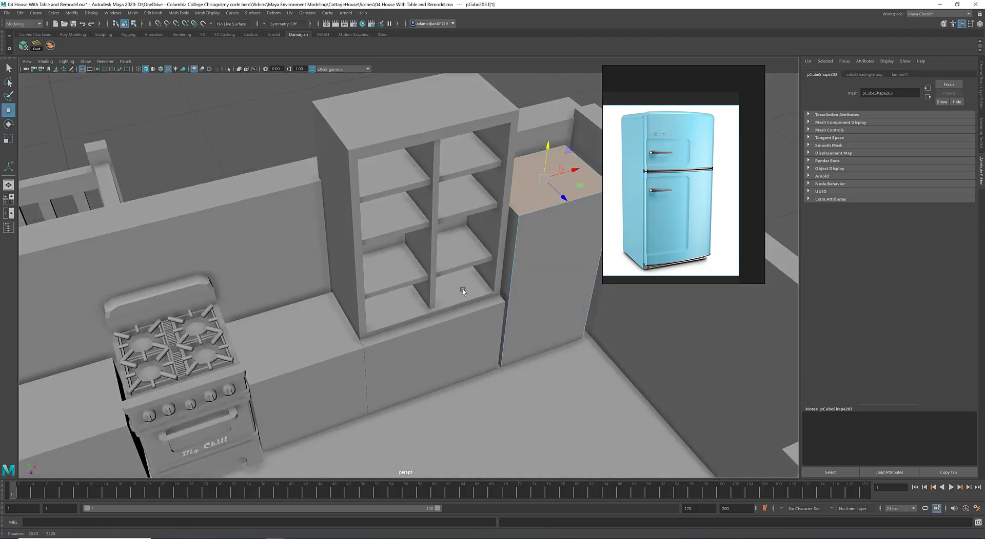
right_drag(533, 252, 556, 214)
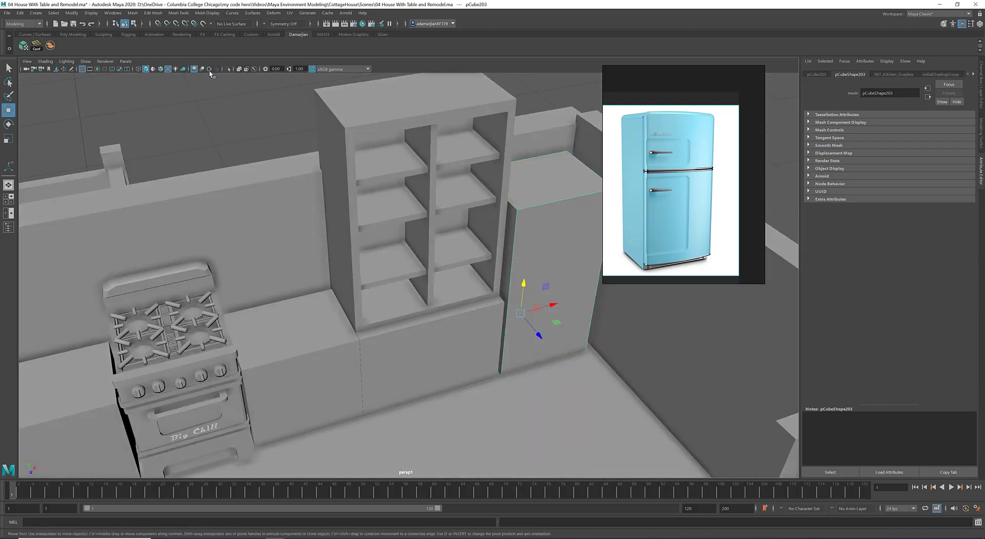
Isolate and frame the fridge block, and center its pivot
click(229, 70)
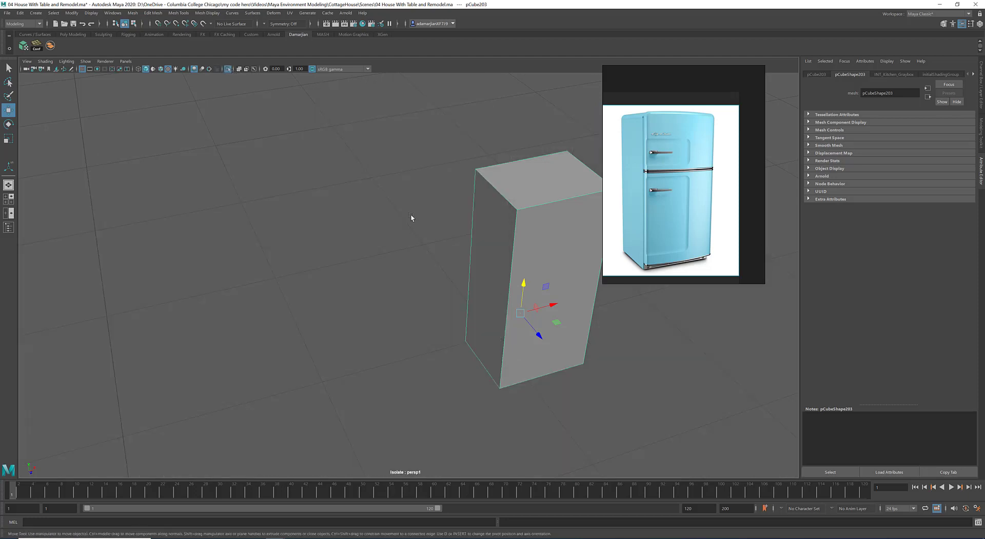
key(f)
alt+drag(247, 315, 252, 304)
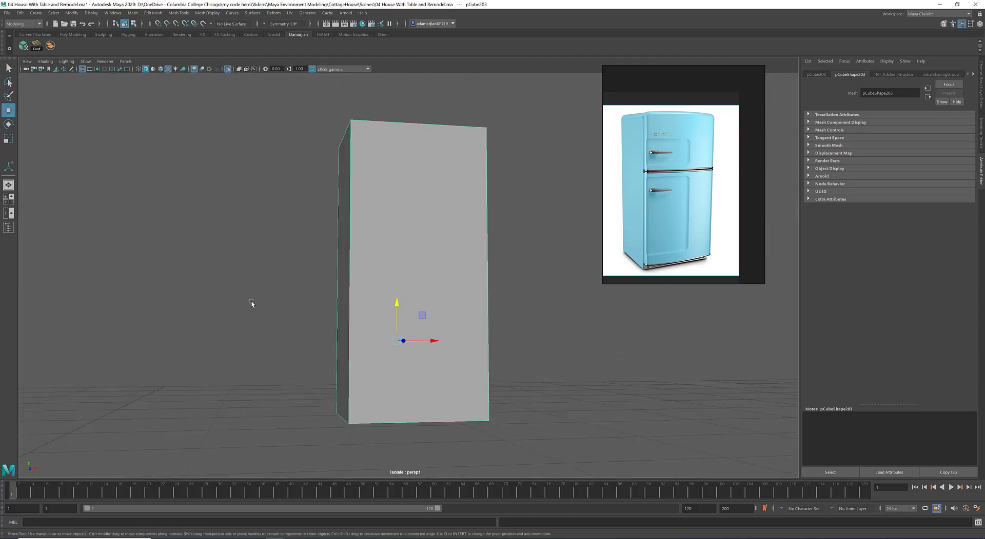
alt+middle_drag(426, 261, 424, 260)
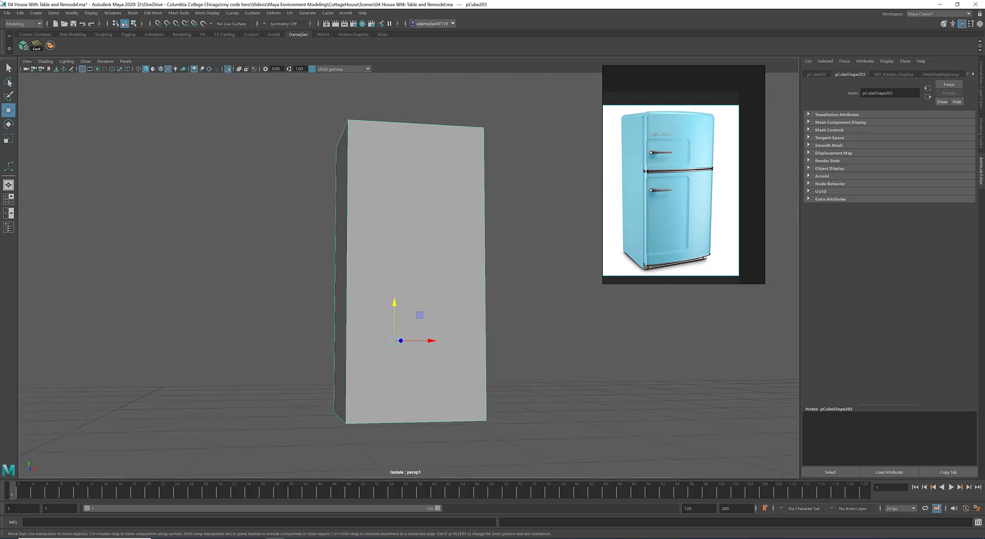
click(72, 13)
click(106, 69)
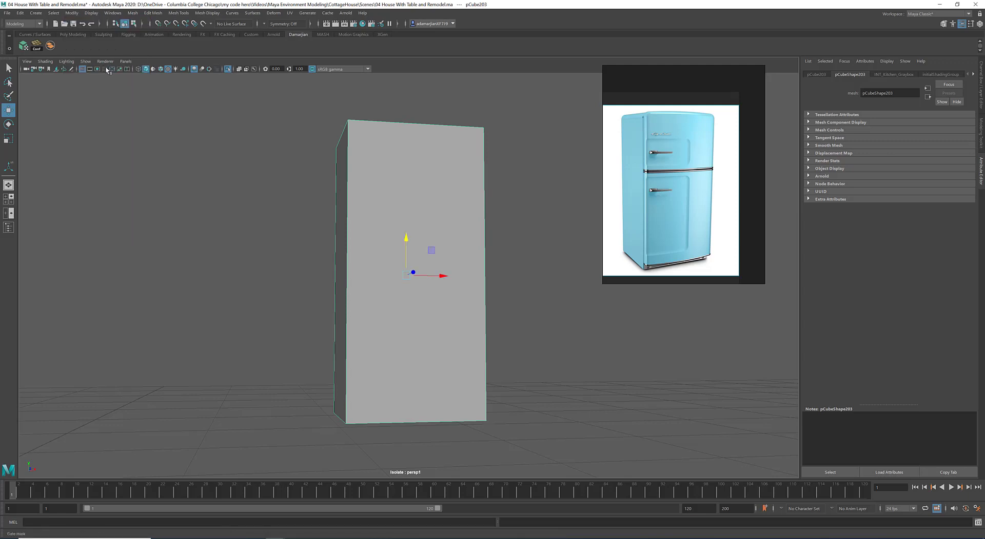
alt+drag(329, 195, 417, 177)
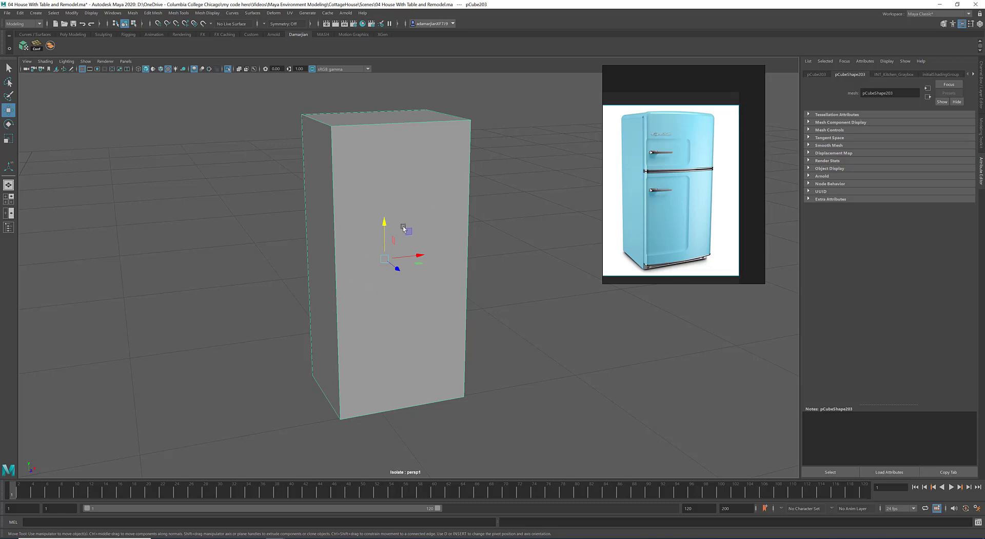
alt+drag(419, 277, 371, 264)
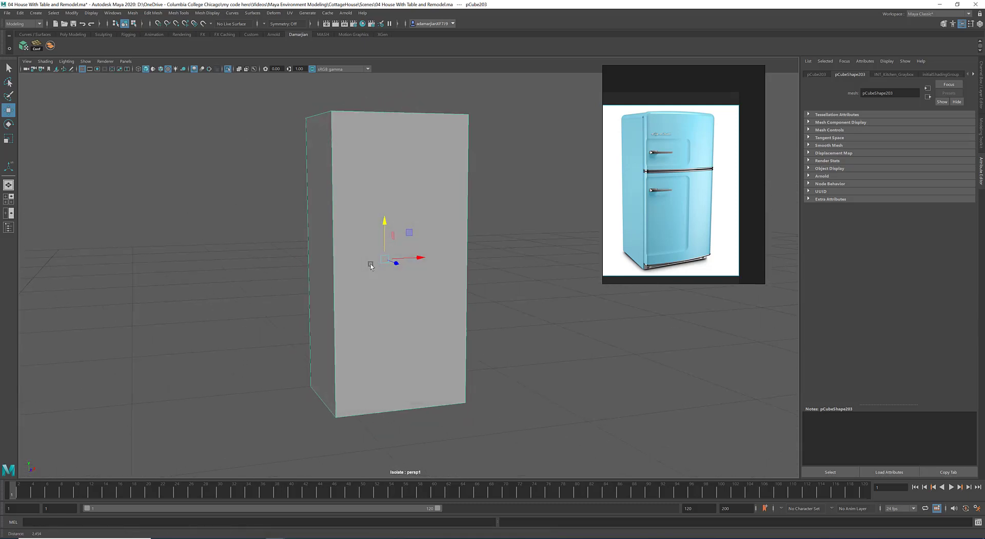
Enlarge the reference window and fit the light blue refrigerator image inside it
drag(764, 282, 892, 487)
scroll(738, 282, up, 5)
scroll(738, 286, down, 5)
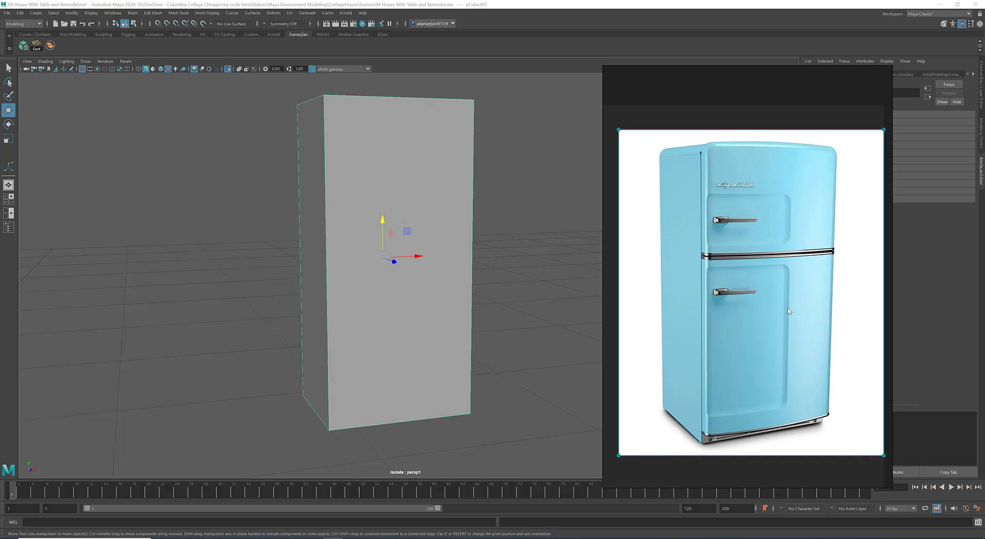
alt+drag(441, 222, 444, 241)
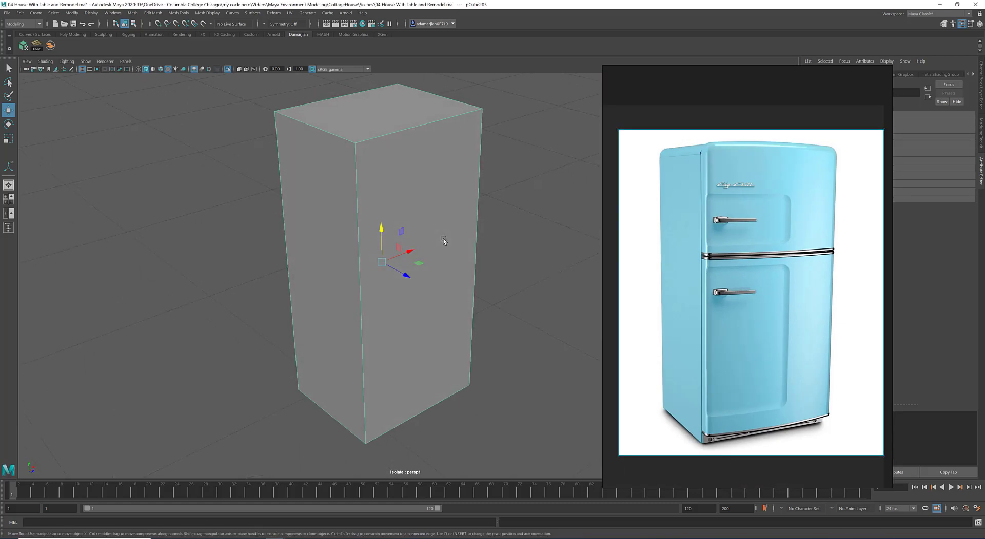
Make a thin door slab about half the fridge block's height and place it in front of the block
mouse_move(401, 277)
alt+mouse_down()
mouse_move(455, 306)
mouse_move(458, 292)
mouse_move(495, 304)
mouse_move(458, 288)
mouse_move(463, 297)
mouse_move(458, 279)
mouse_move(462, 287)
alt+mouse_up()
click(420, 279)
key(r)
key(w)
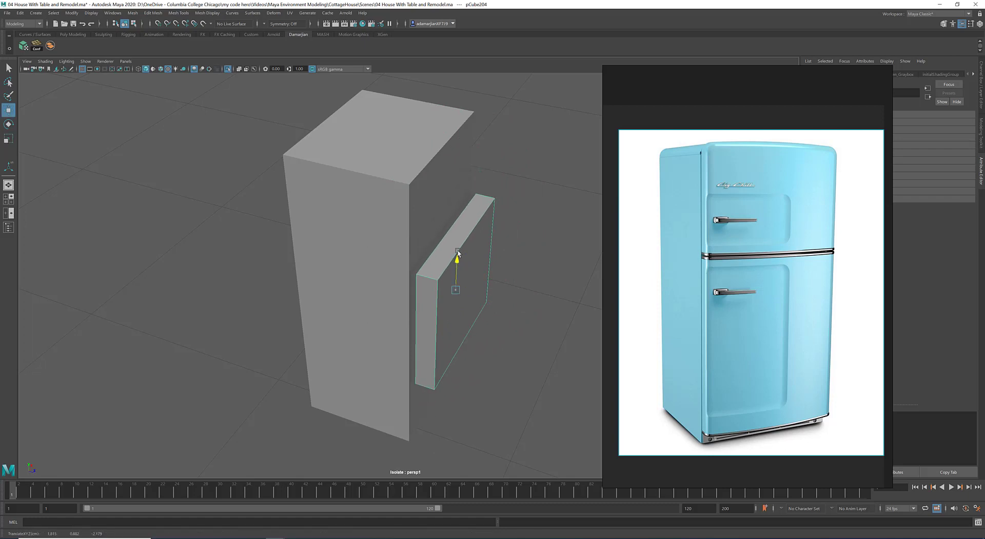
Raise the door slab level with the fridge's top and move it back against the front of the body
drag(458, 254, 459, 190)
alt+drag(501, 216, 444, 166)
alt+drag(325, 213, 612, 201)
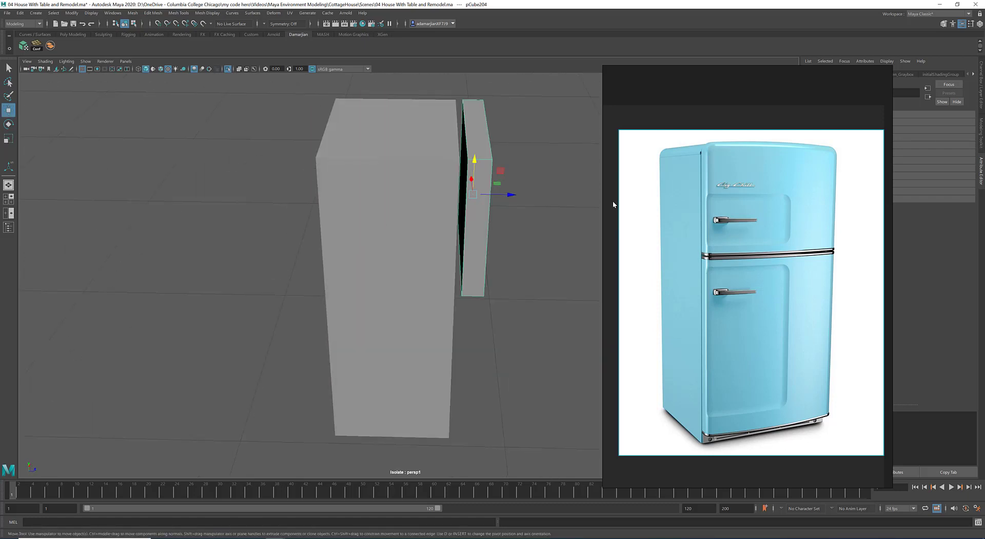
drag(510, 199, 497, 237)
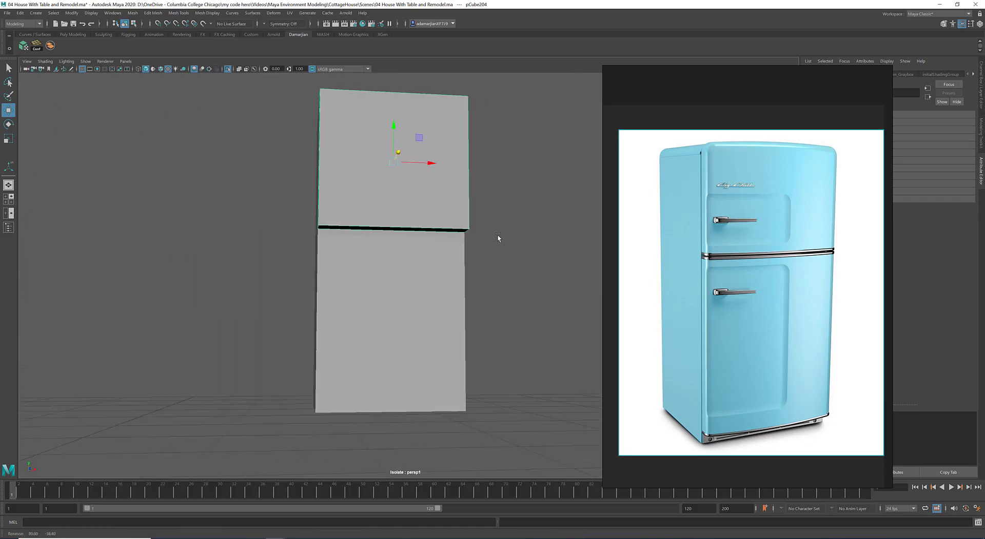
Duplicate the upper door below itself as the lower door, and extend the copy's bottom face down toward the fridge's base
key(ctrl+d)
drag(391, 122, 541, 252)
right_drag(541, 253, 535, 286)
alt+drag(393, 403, 402, 334)
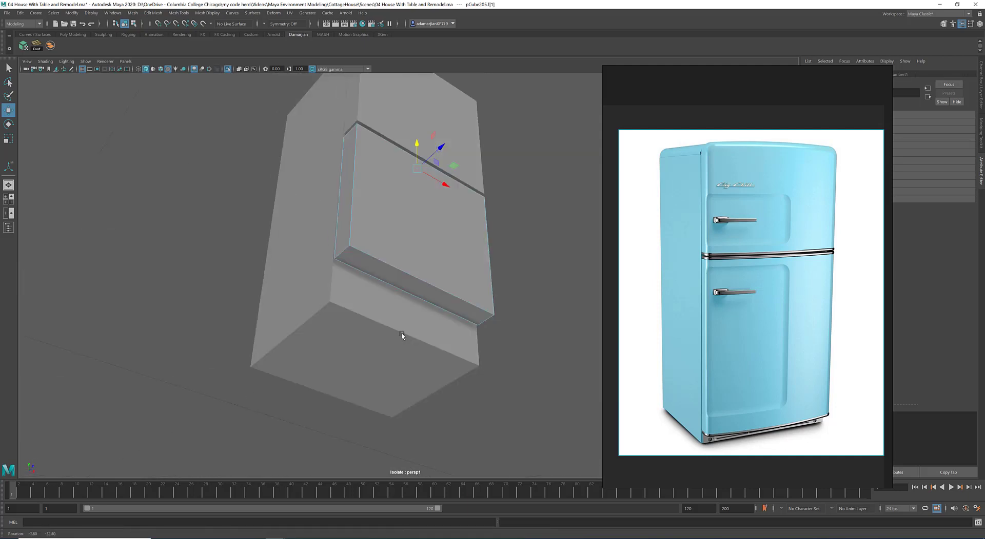
click(414, 286)
drag(416, 263, 441, 248)
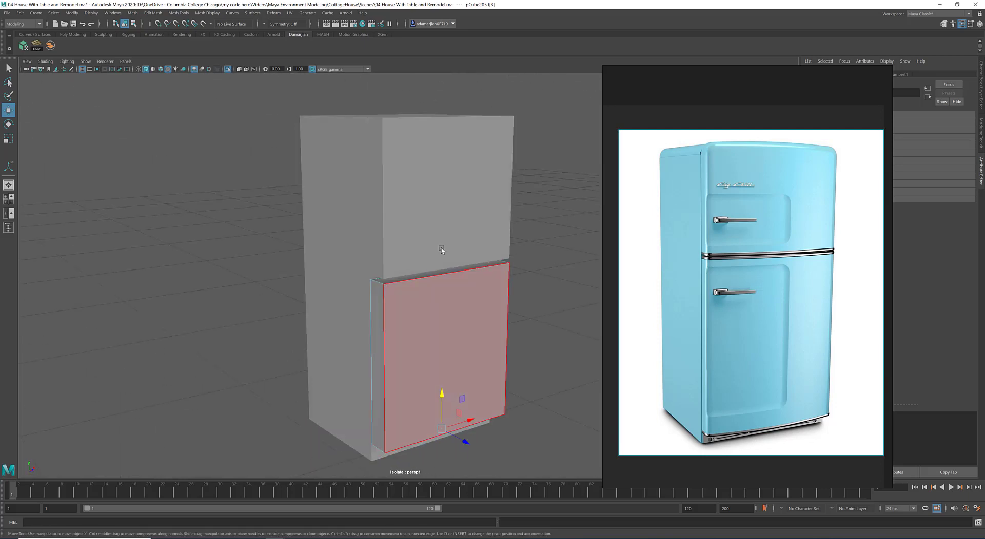
Return to object mode and compare the two doors and the seam between them with the reference refrigerator
right_drag(455, 217, 533, 178)
click(477, 220)
shift+click(463, 326)
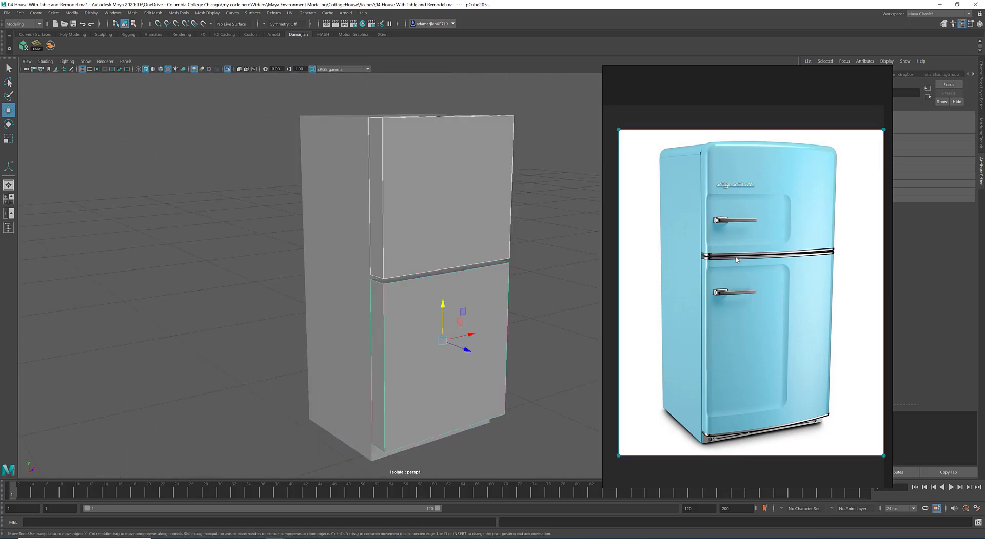
alt+drag(547, 293, 490, 275)
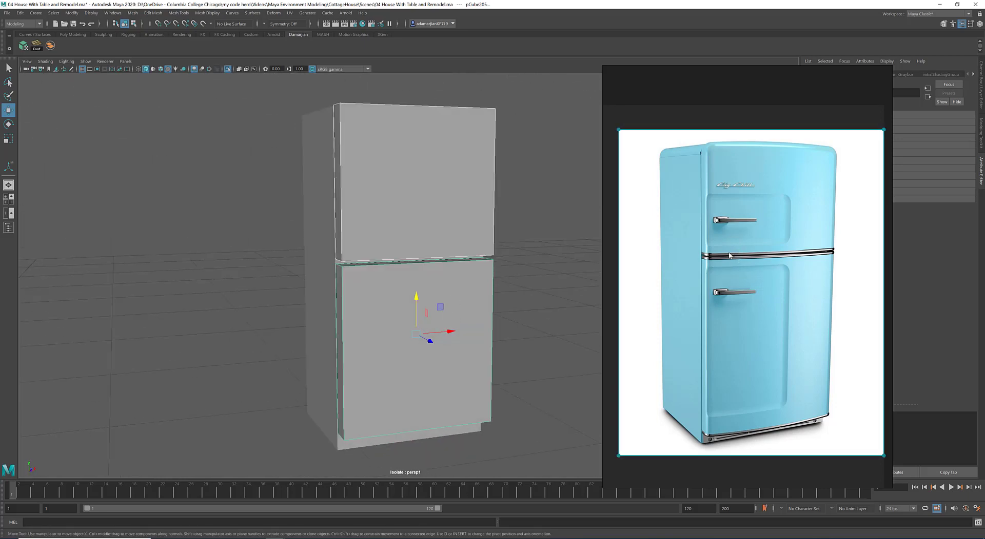
scroll(369, 311, up, 1)
alt+drag(368, 311, 367, 234)
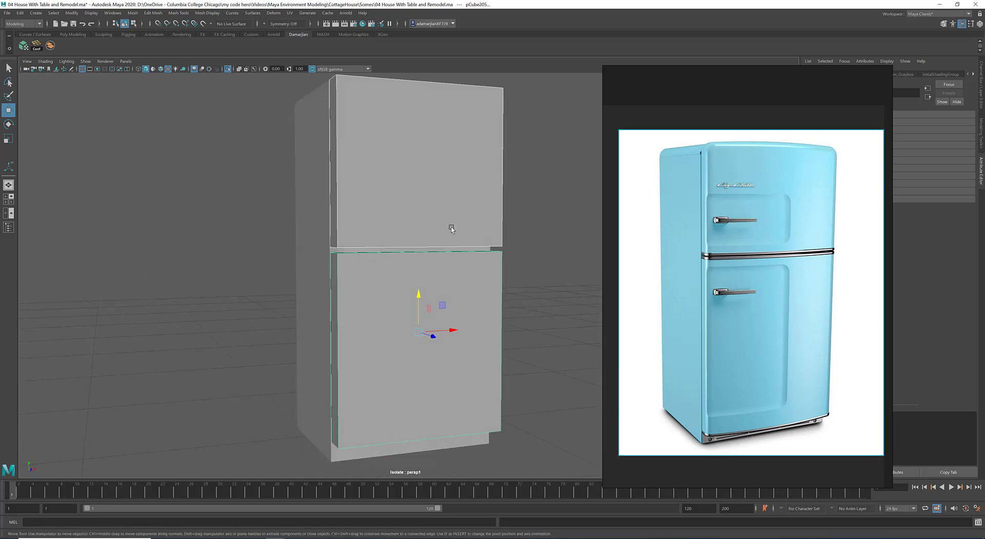
alt+drag(451, 228, 437, 227)
click(458, 245)
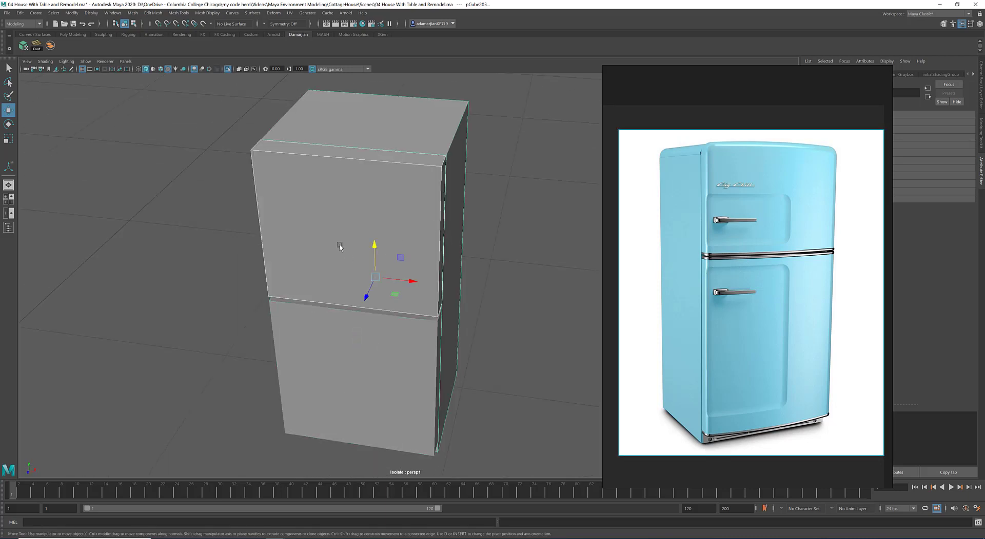
Duplicate the upper door and scale the copy into a thin horizontal trim strip slightly wider than the door
click(514, 178)
click(361, 231)
key(f)
alt+drag(335, 261, 441, 251)
alt+right_drag(441, 251, 405, 247)
key(r)
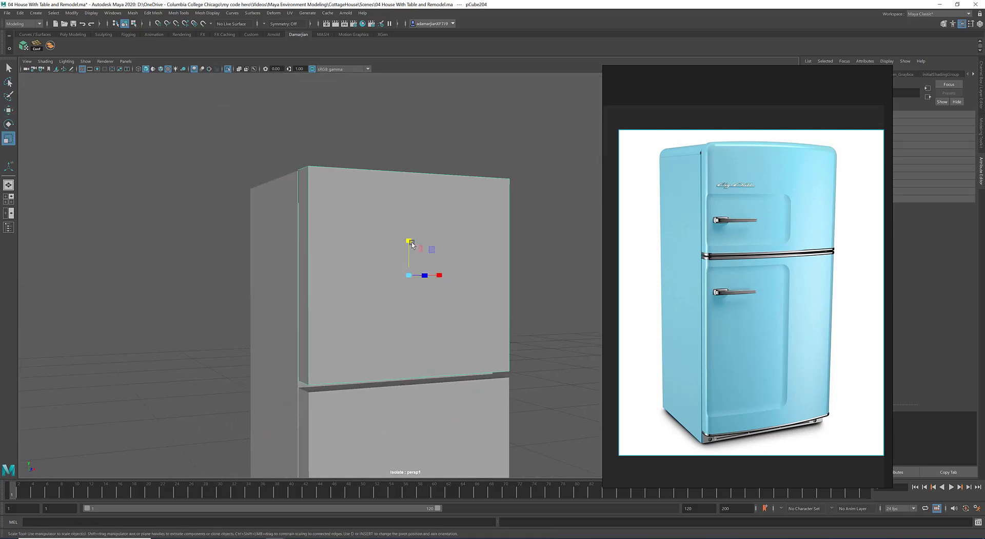
shift+drag(409, 242, 410, 246)
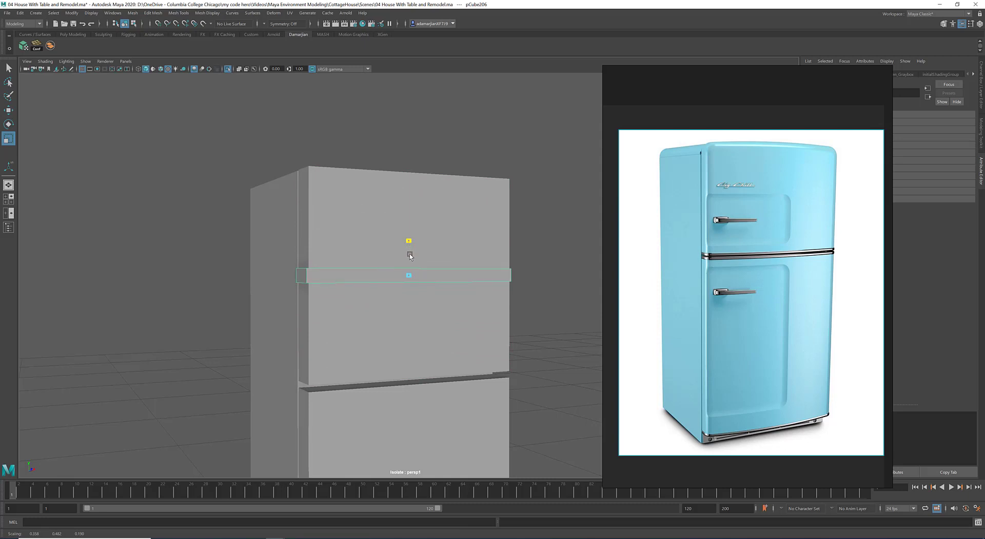
Lower the trim strip to the bottom edge of the upper door
mouse_move(409, 256)
alt+mouse_down()
mouse_move(380, 280)
mouse_move(410, 274)
alt+mouse_up()
key(w)
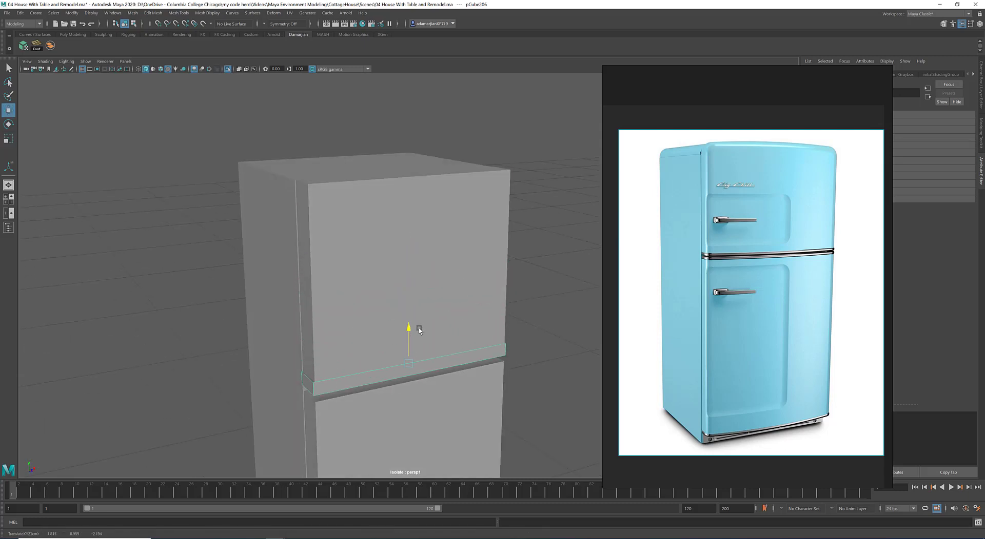
drag(419, 331, 419, 336)
Duplicate the trim strip directly below itself at the top of the lower door, leaving a hairline gap between them
key(f)
alt+right_drag(447, 313, 363, 307)
alt+drag(363, 307, 413, 264)
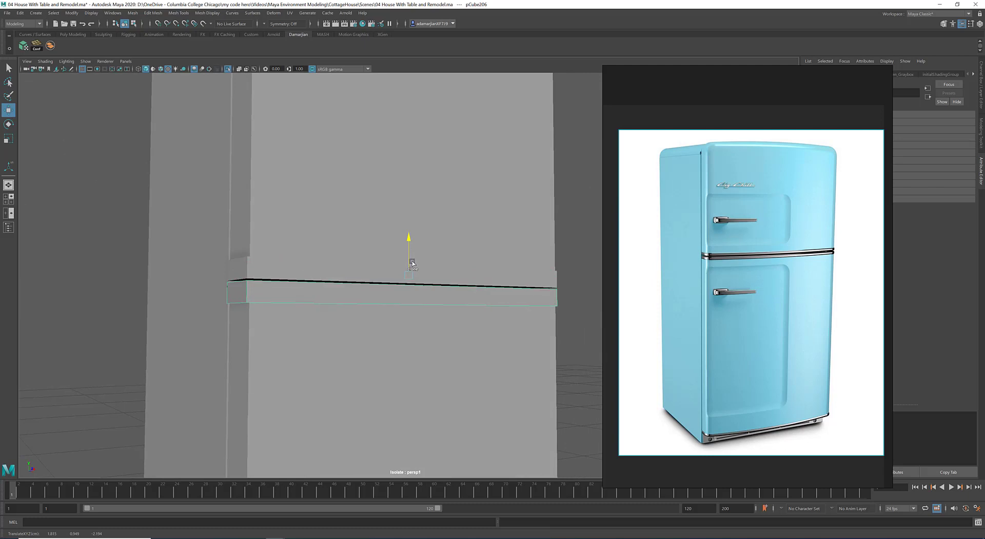
alt+right_drag(425, 267, 412, 271)
alt+drag(412, 271, 356, 275)
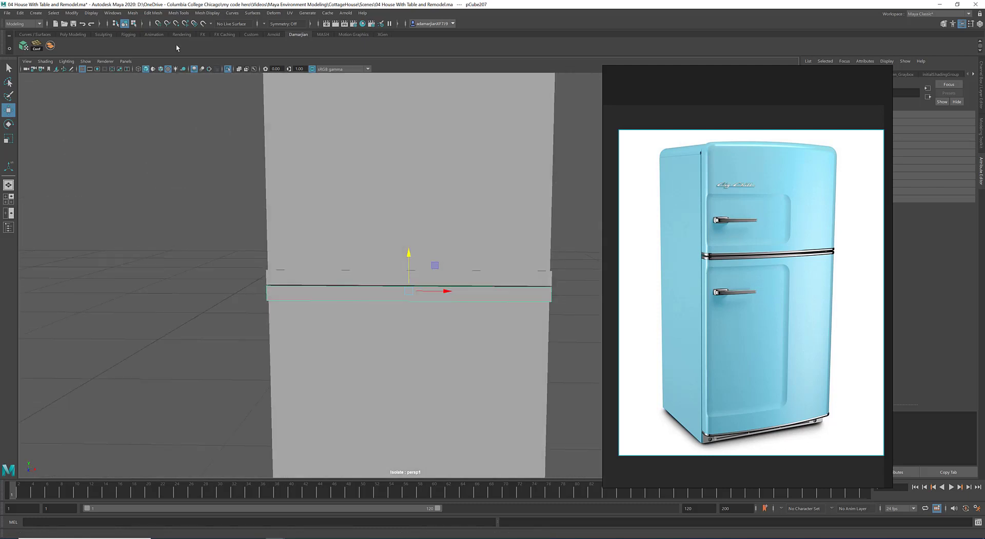
Turn on wireframe-on-shaded display in the viewport and compare the door trim strips with the reference image
click(161, 70)
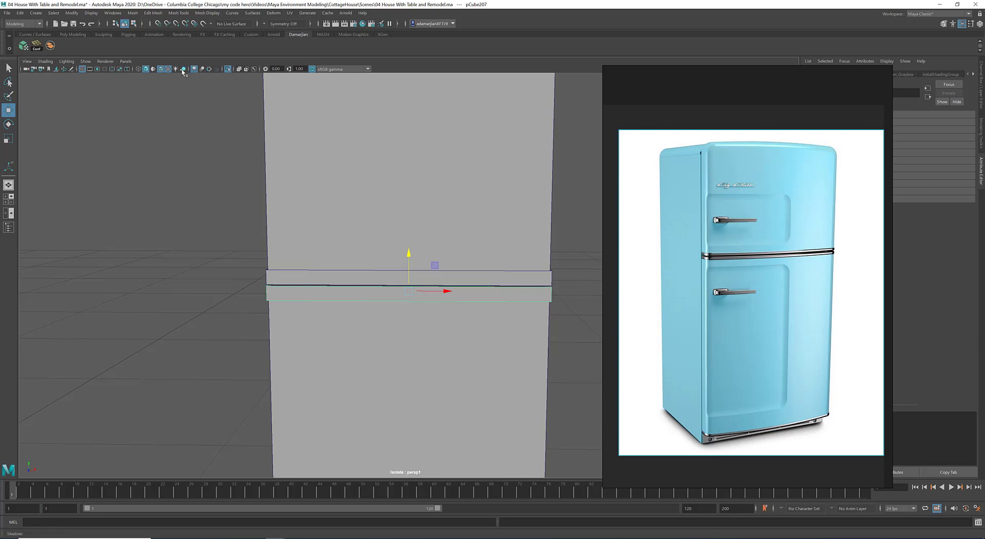
alt+drag(213, 209, 235, 212)
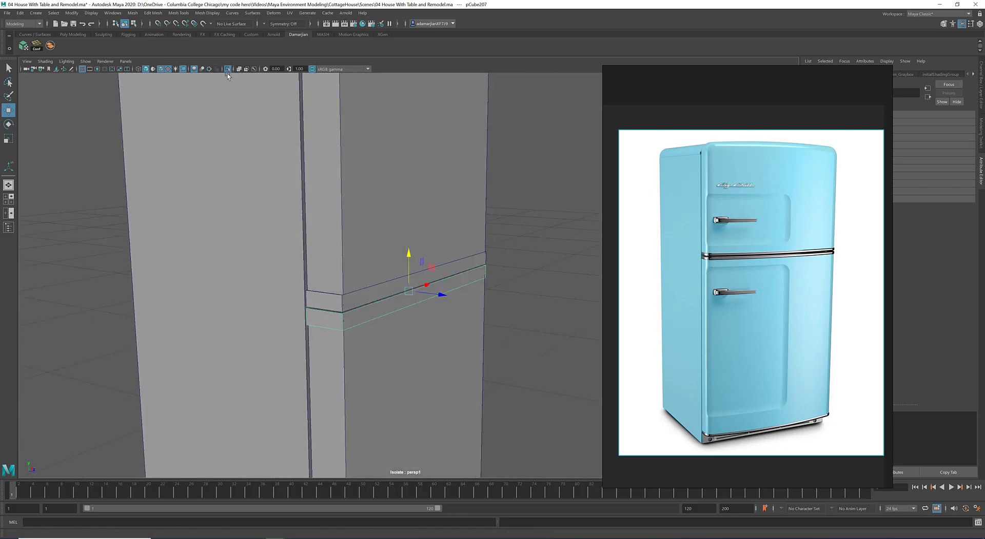
click(194, 69)
scroll(427, 245, down, 6)
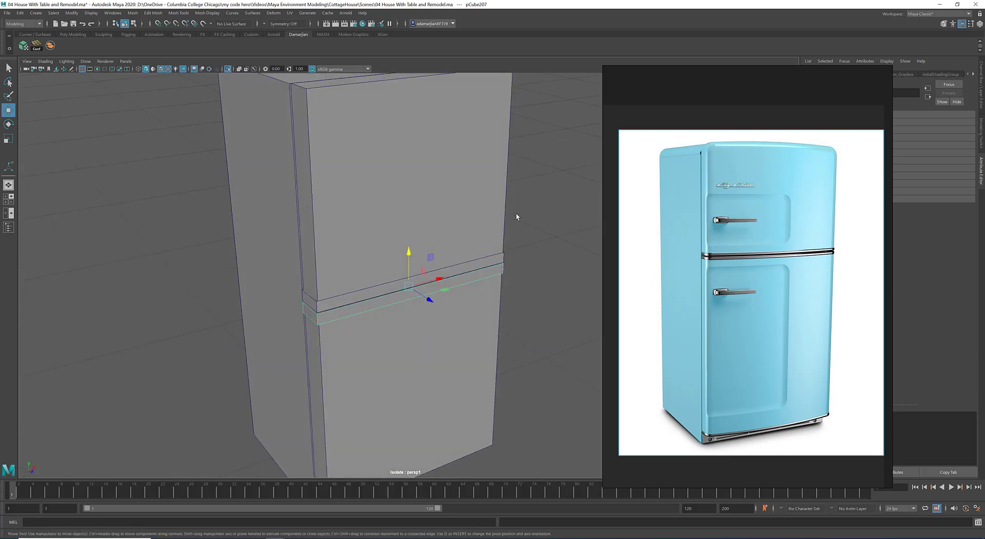
click(534, 224)
scroll(534, 225, up, 5)
click(740, 178)
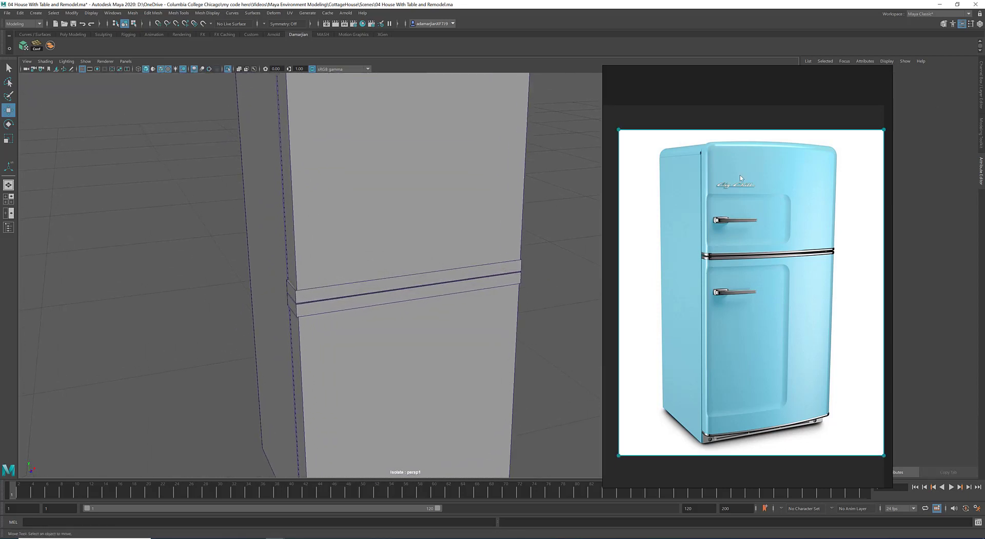
scroll(361, 332, down, 2)
alt+middle_drag(360, 332, 367, 291)
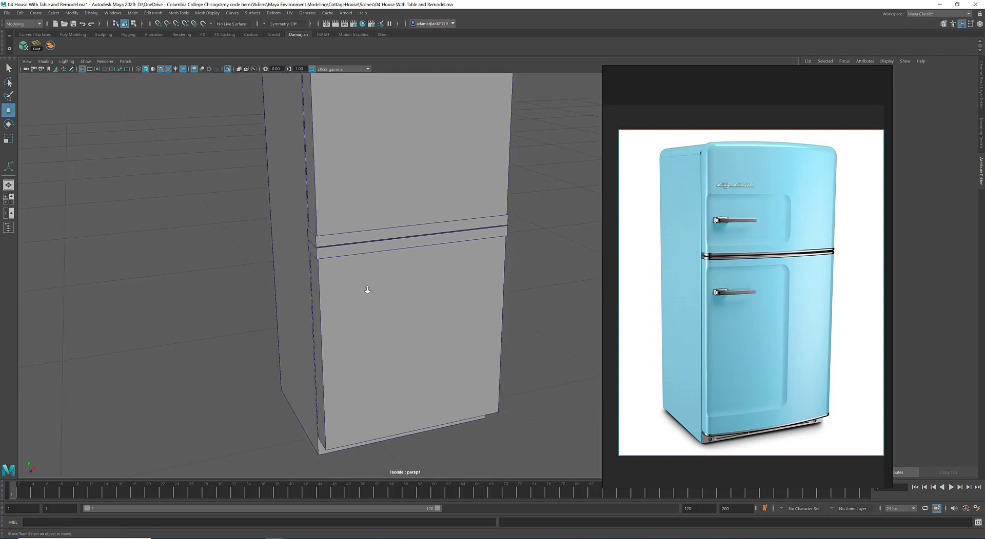
alt+drag(368, 290, 383, 298)
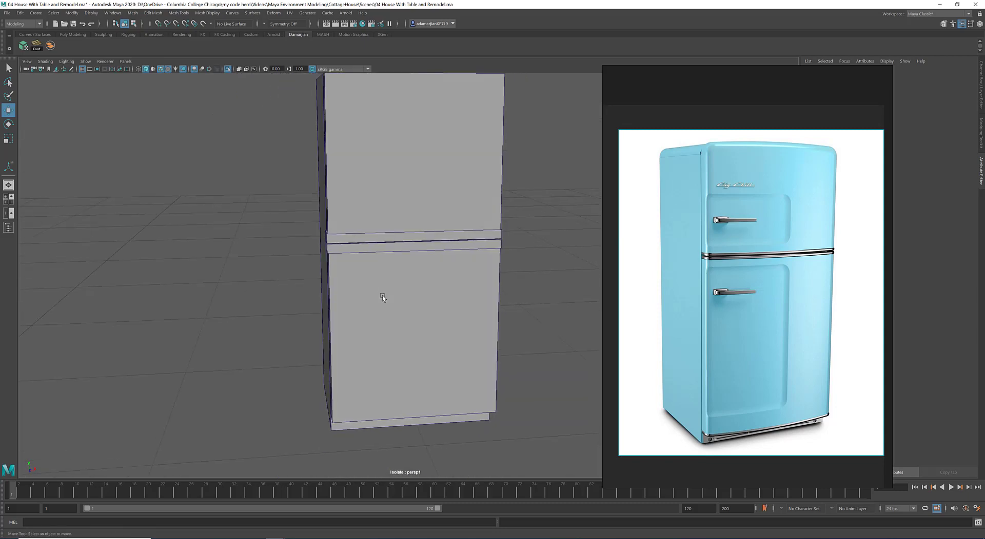
Combine the two trim strips and both refrigerator doors into a single mesh
right_drag(361, 240, 392, 199)
click(393, 200)
click(355, 241)
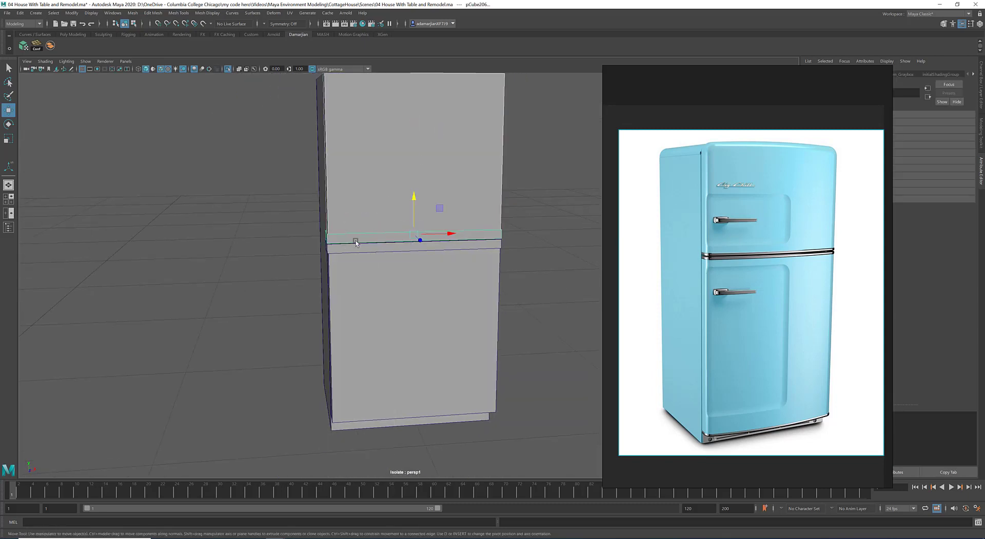
click(363, 294)
mouse_move(352, 293)
alt+mouse_down()
mouse_move(369, 295)
mouse_move(352, 297)
alt+mouse_up()
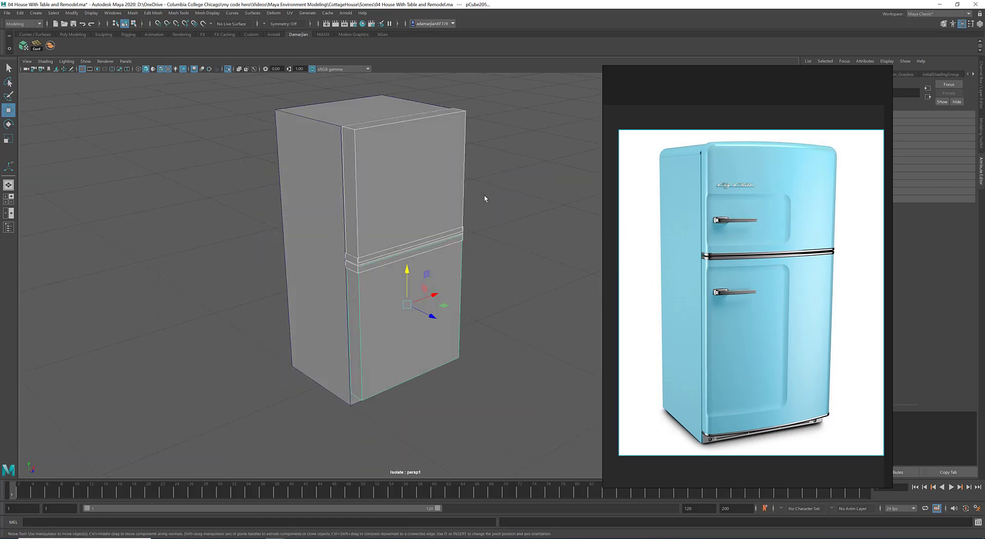
shift+right_drag(496, 185, 495, 348)
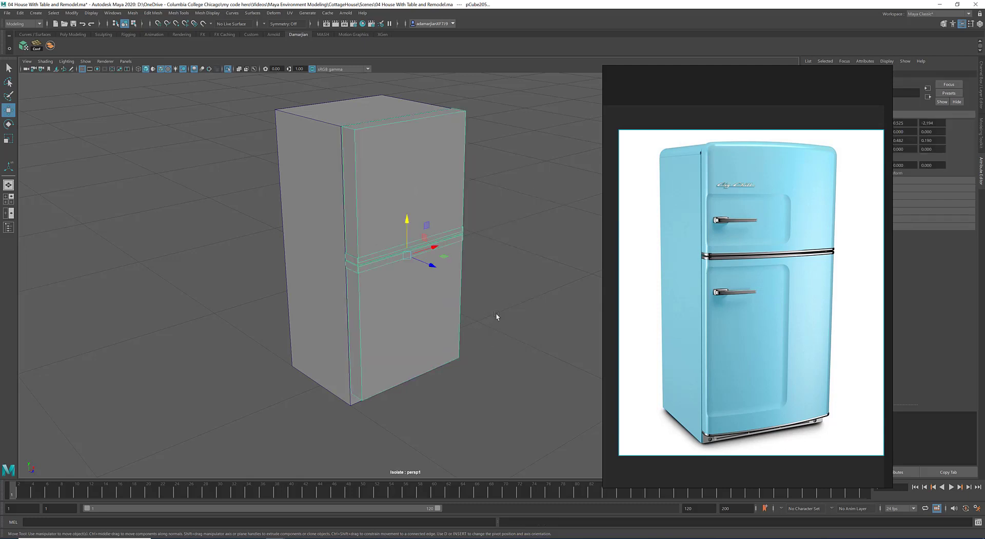
Select the front vertical corner edges of the doors and trim strips on both sides of the combined mesh
right_drag(502, 190, 509, 166)
scroll(436, 179, up, 2)
click(362, 193)
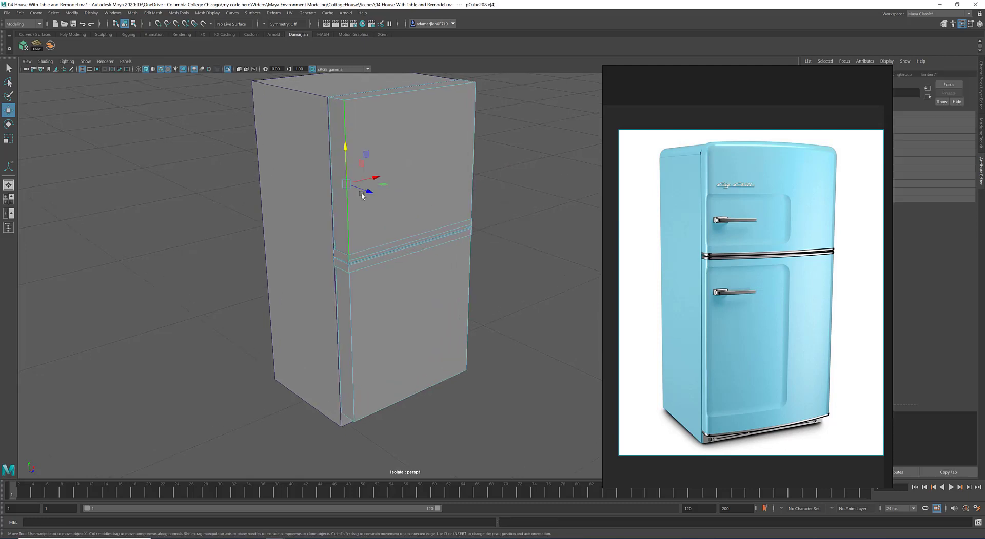
scroll(352, 246, up, 3)
scroll(352, 252, up, 2)
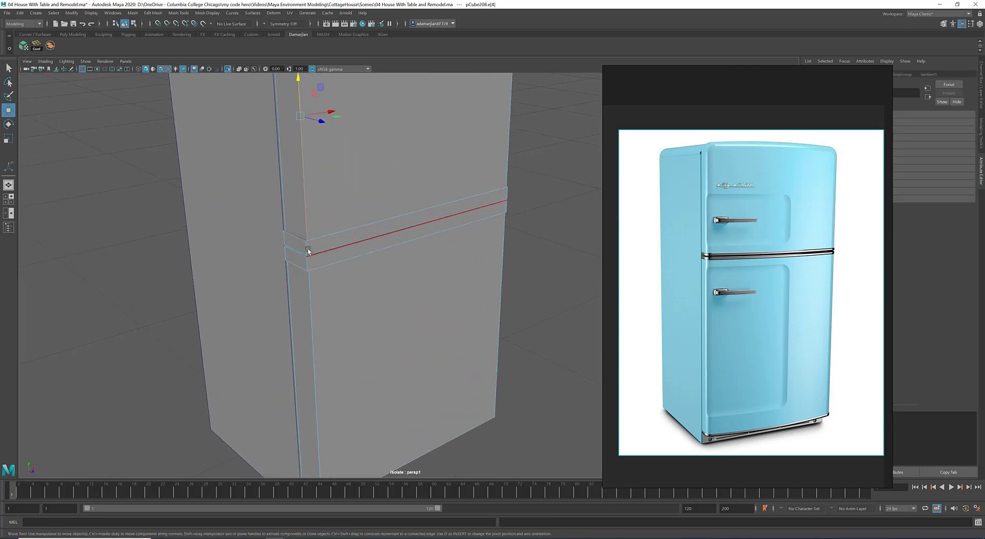
shift+click(314, 296)
scroll(469, 255, down, 5)
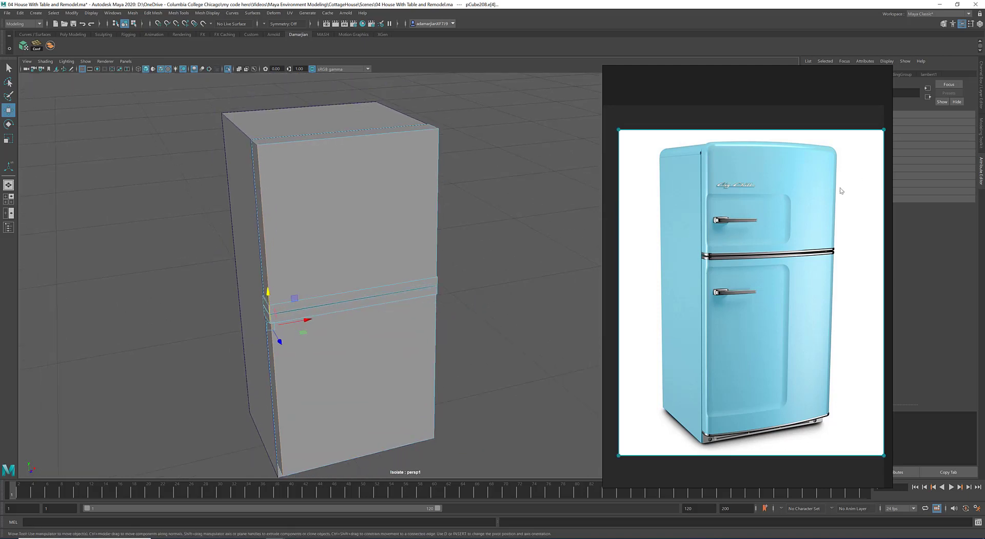
shift+click(439, 196)
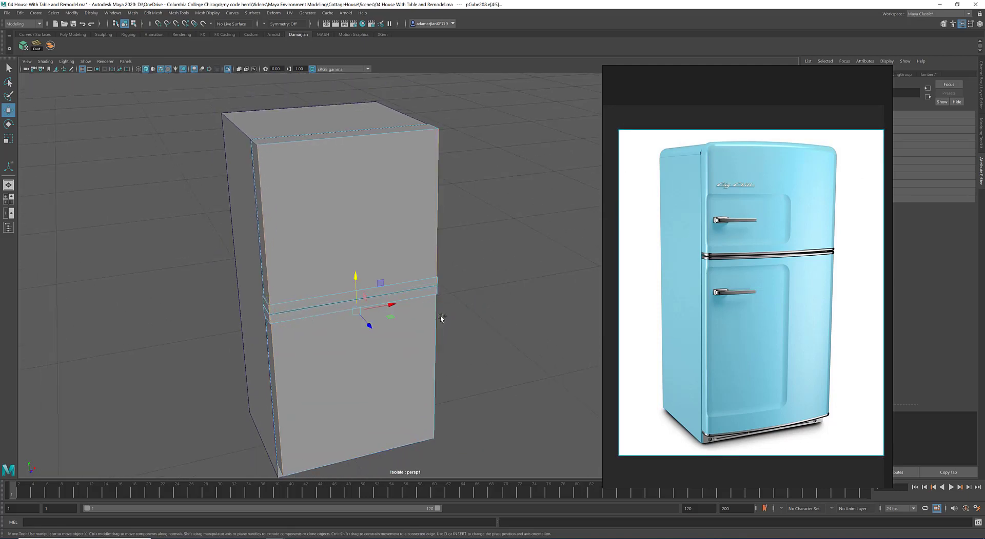
scroll(453, 288, up, 6)
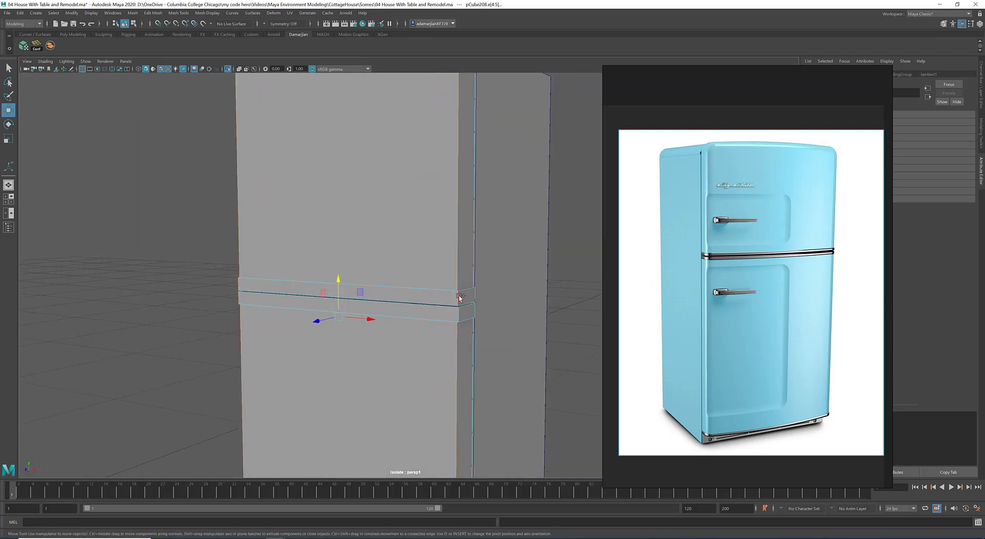
scroll(459, 315, down, 4)
alt+drag(362, 267, 440, 282)
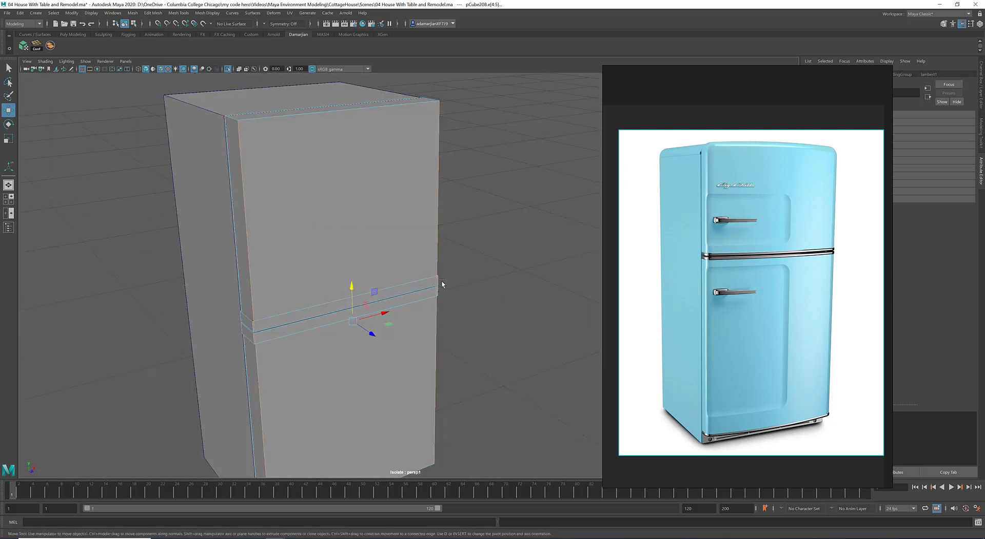
scroll(446, 280, down, 3)
scroll(354, 186, down, 2)
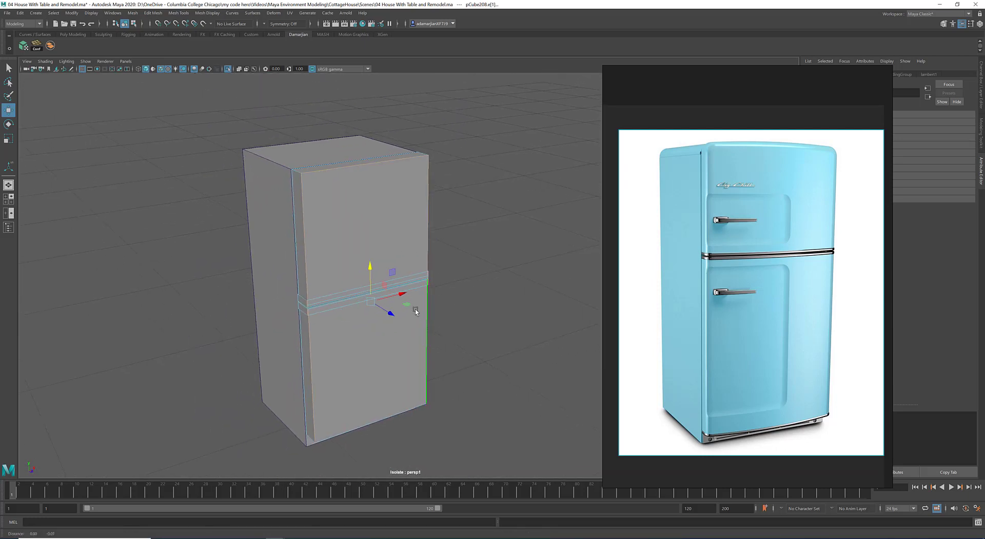
Select the faces of the trim strip above the lower door and duplicate them with Duplicate Face
alt+middle_drag(447, 377, 442, 332)
alt+drag(442, 361, 439, 330)
alt+right_drag(440, 330, 614, 360)
alt+middle_drag(463, 354, 472, 288)
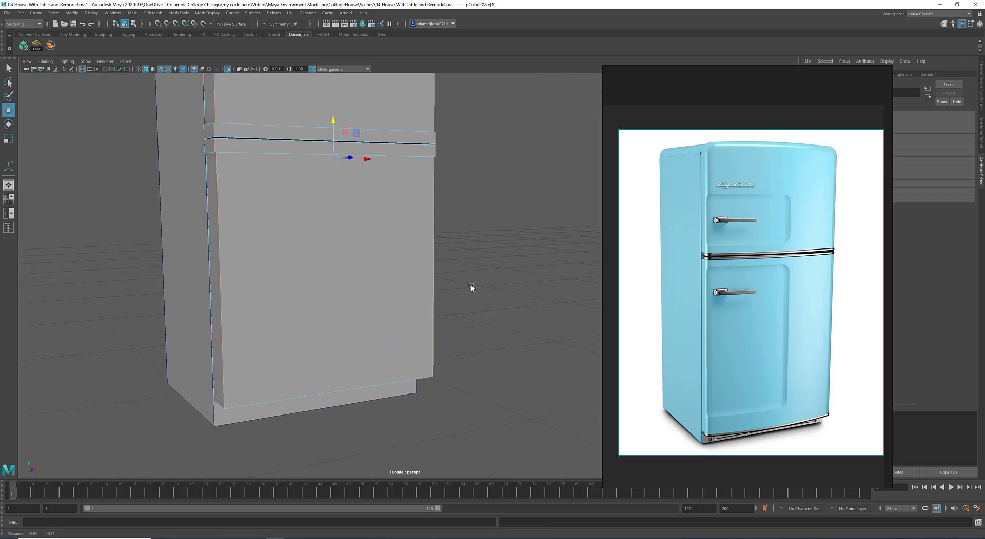
right_drag(236, 160, 269, 157)
double_click(267, 144)
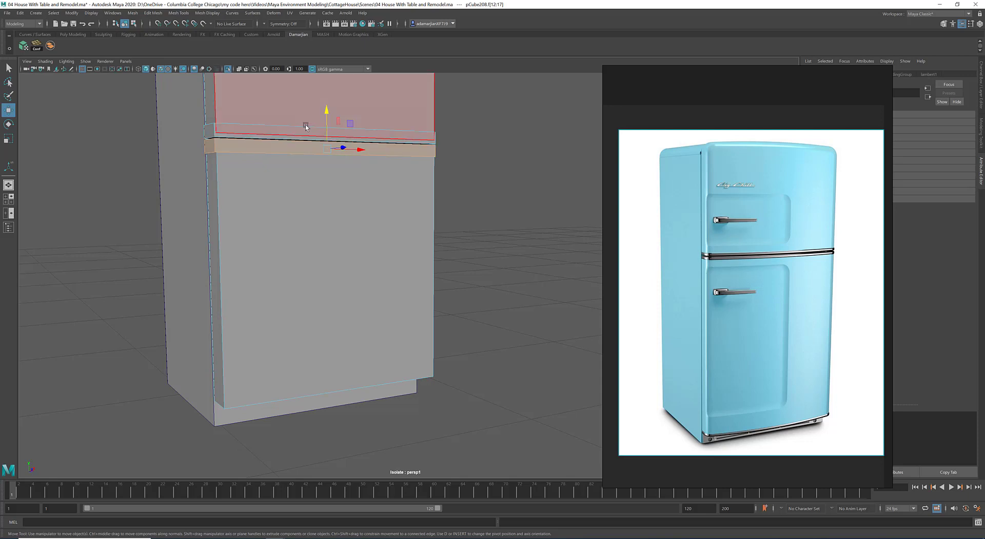
drag(325, 116, 339, 296)
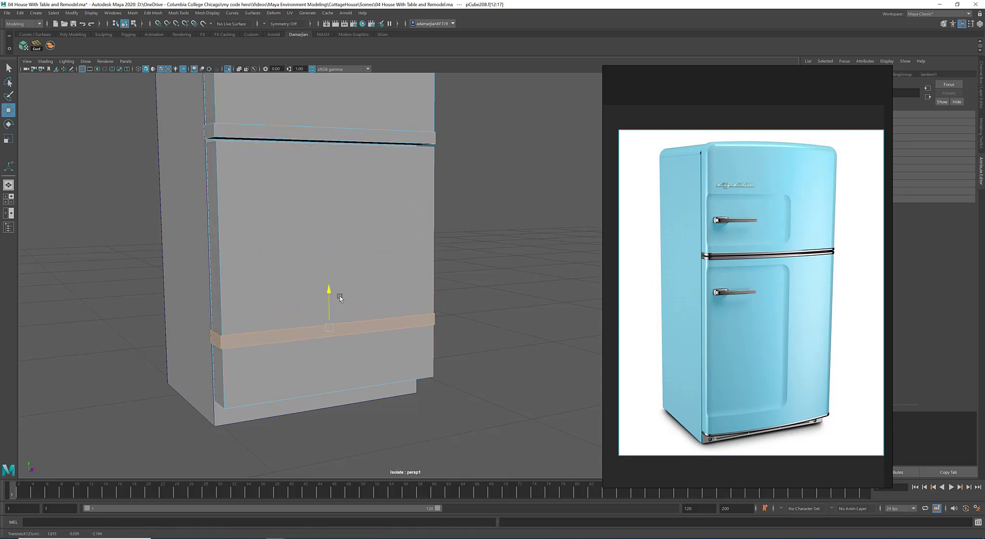
key(ctrl+z)
shift+right_click(467, 126)
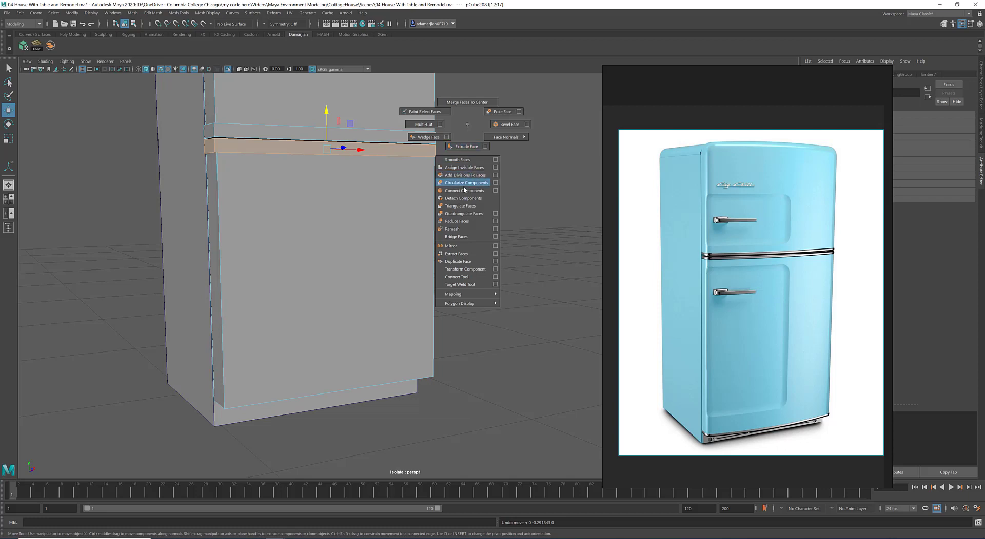
shift+right_drag(465, 195, 457, 261)
Select only the duplicated trim strip as an object and center its pivot
key(q)
right_drag(411, 158, 469, 129)
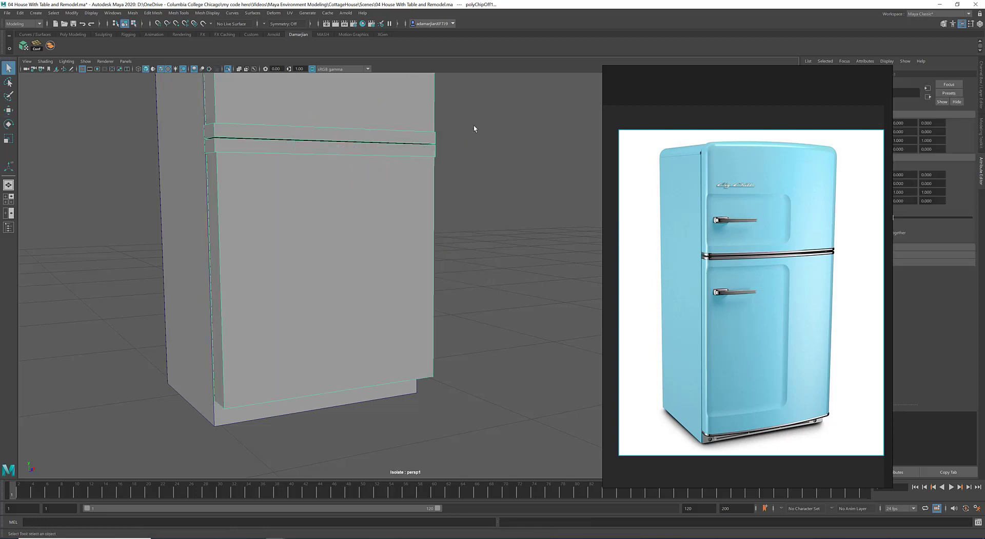
click(474, 127)
drag(409, 117, 456, 178)
ctrl+drag(413, 212, 456, 246)
key(w)
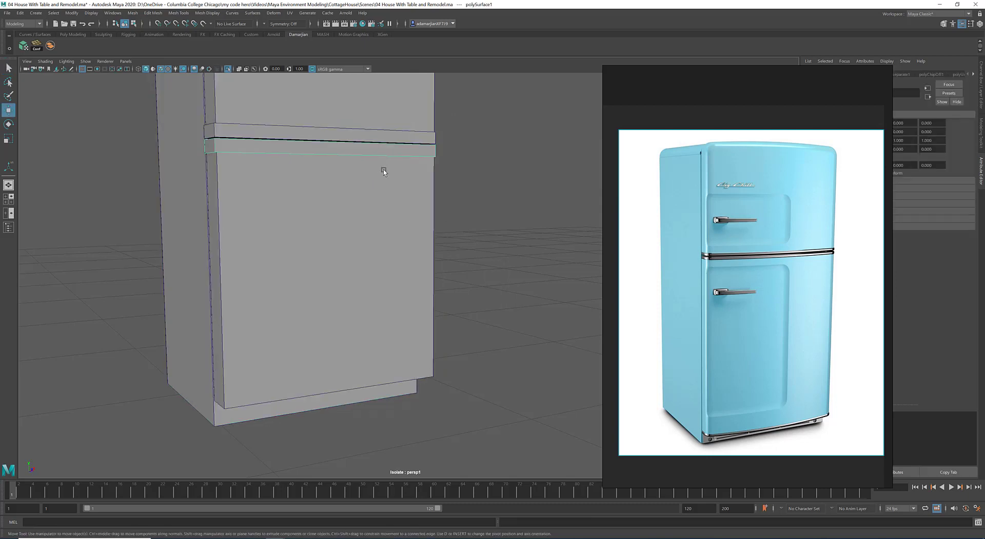
click(70, 13)
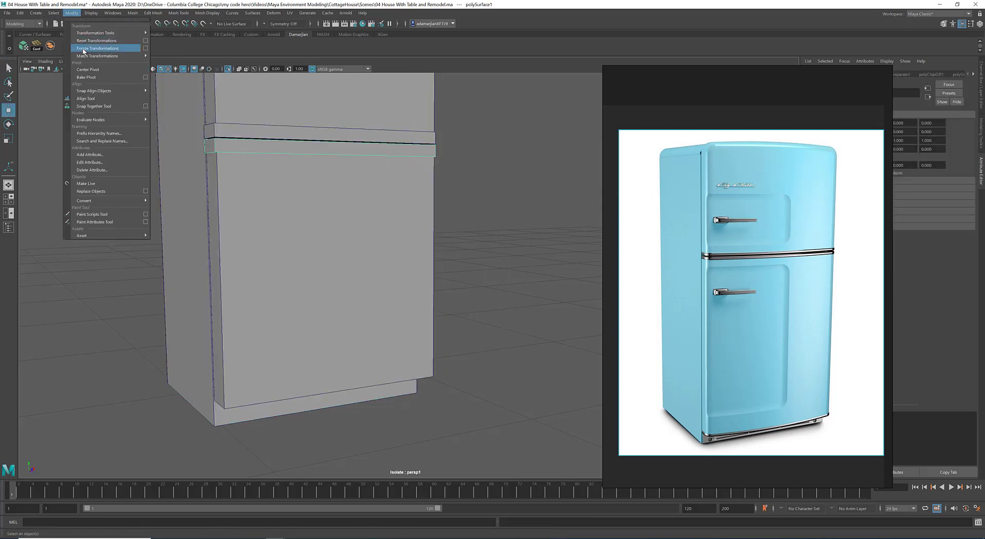
click(94, 72)
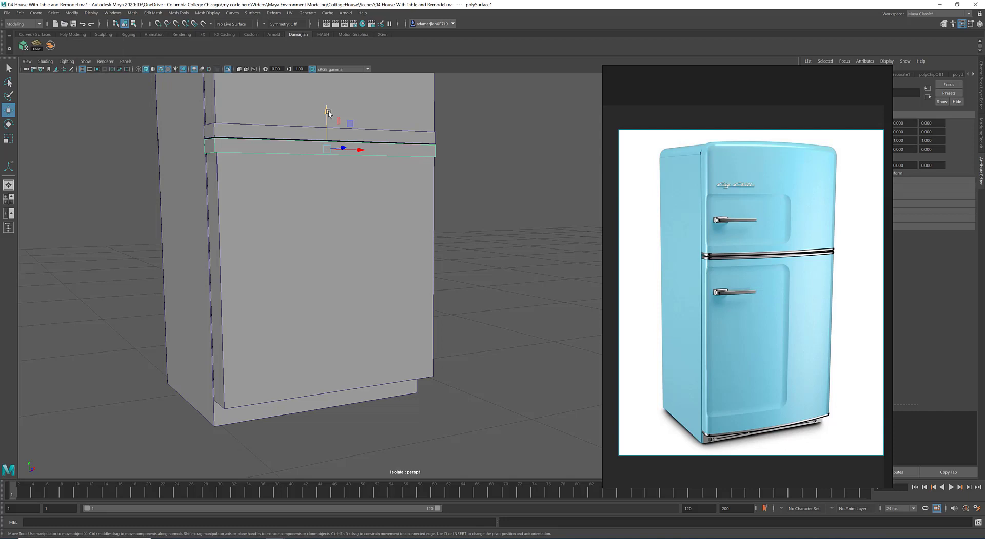
Move the duplicated strip down to the lower door's bottom edge and reduce its height to about 0.7 scale
drag(328, 112, 330, 361)
key(r)
key(w)
right_click(351, 275)
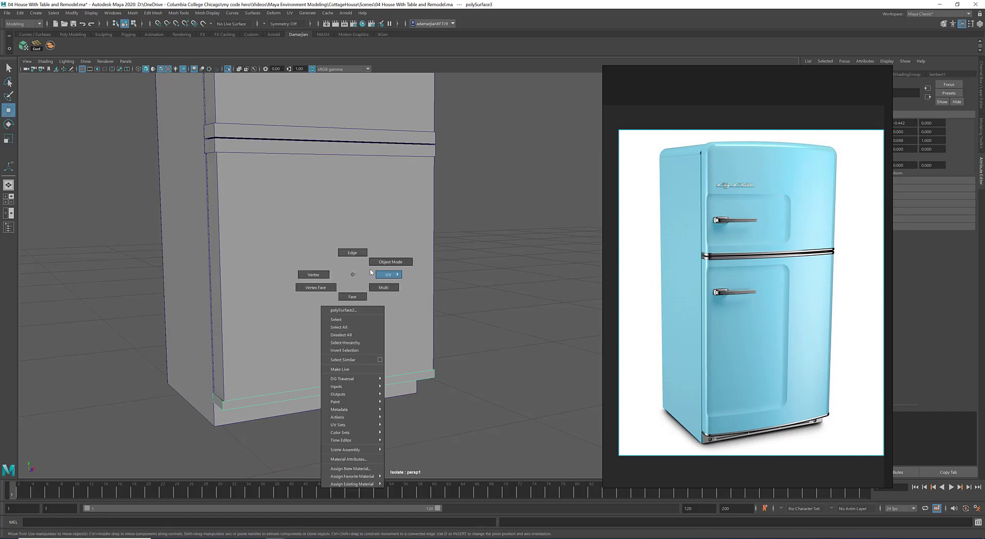
scroll(321, 293, up, 3)
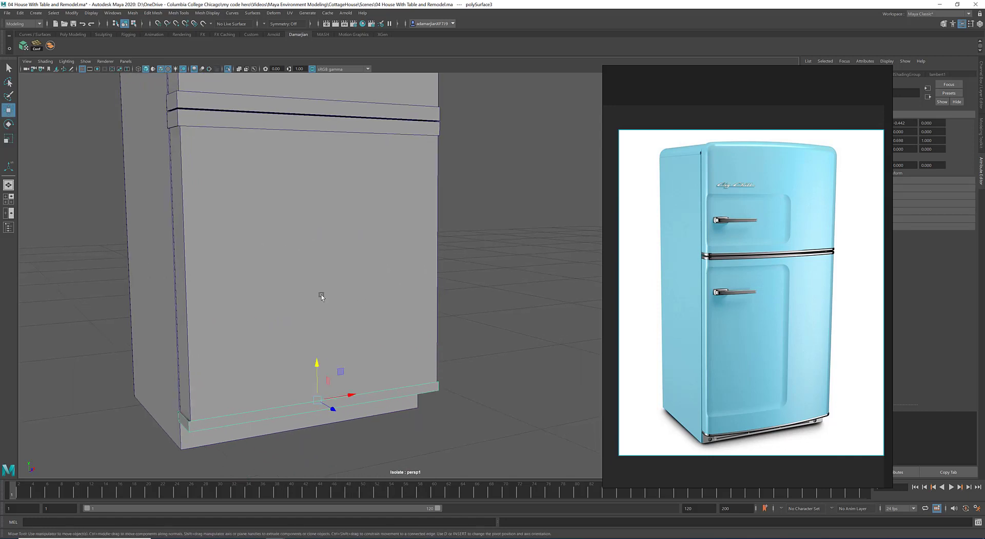
Delete the trim strip faces directly below the upper door and the duplicated strip along the lower door's bottom edge
click(243, 121)
right_click(352, 121)
click(352, 113)
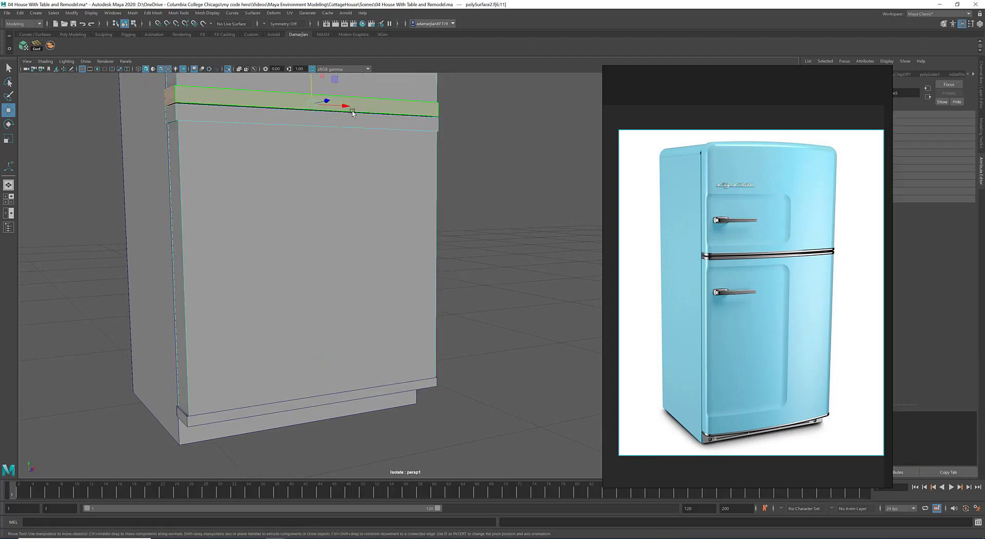
key(Delete)
click(351, 112)
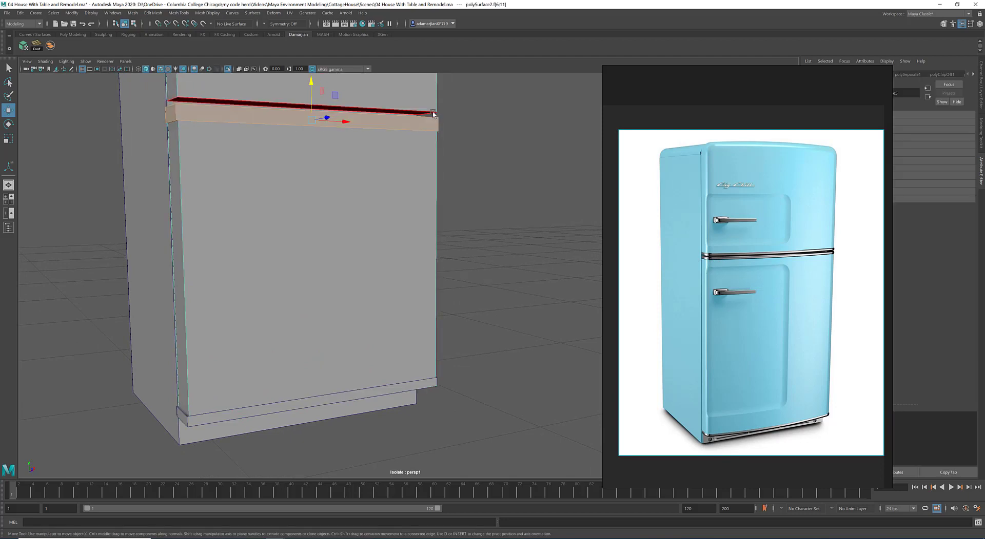
alt+middle_drag(303, 142, 306, 160)
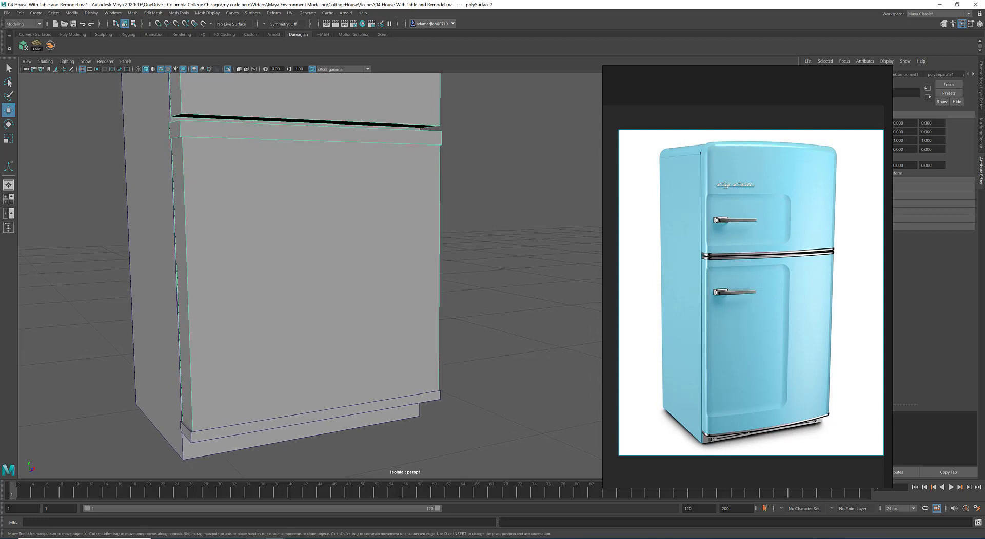
click(219, 431)
key(Delete)
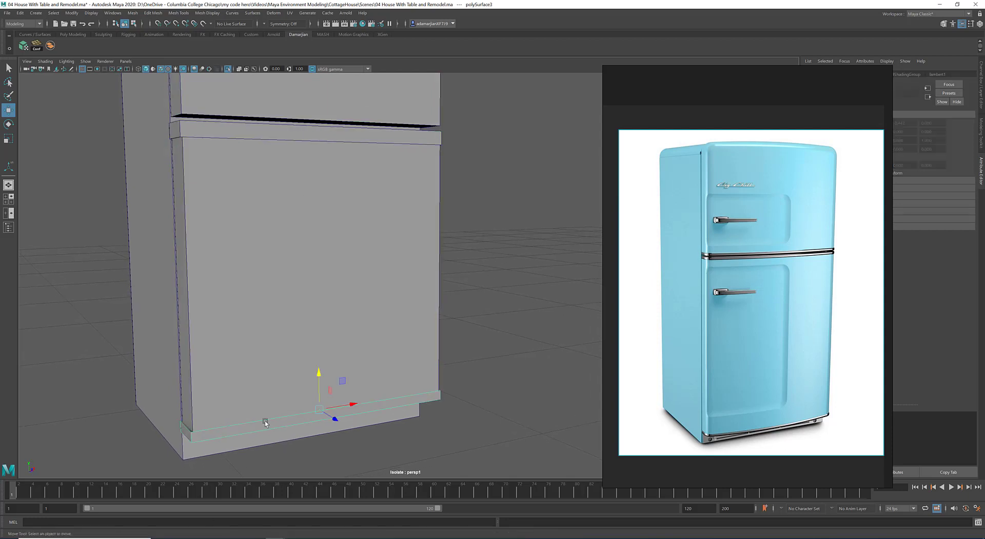
scroll(285, 317, down, 2)
alt+middle_drag(286, 315, 287, 354)
Select both doors' front vertical edges and the upper door's top front edge, and bevel them
click(337, 180)
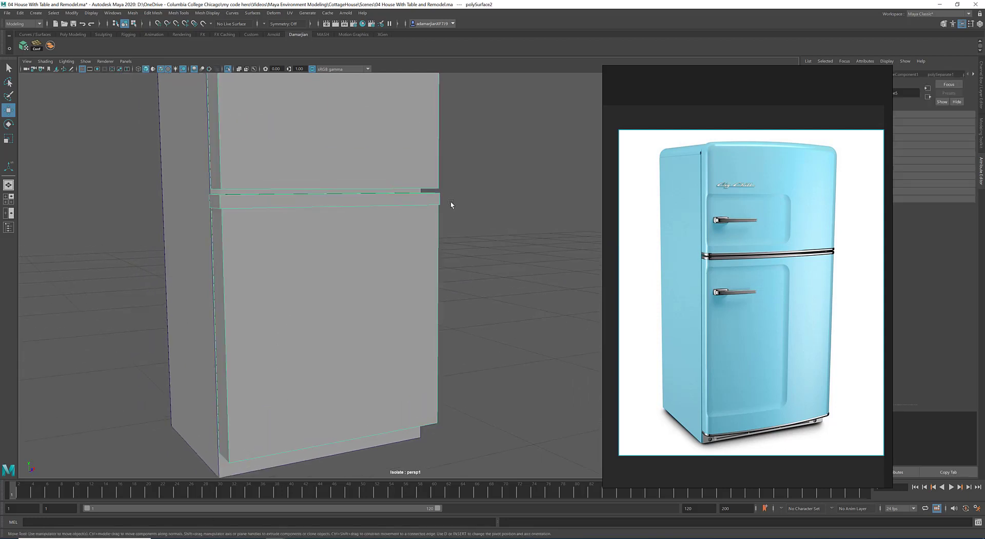
alt+right_drag(435, 216, 412, 160)
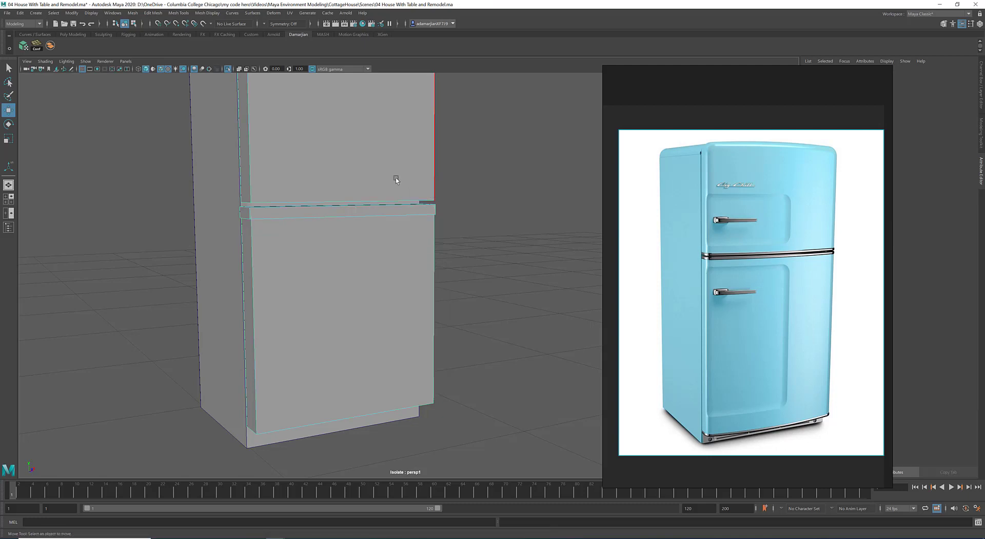
alt+middle_drag(395, 178, 403, 238)
click(284, 160)
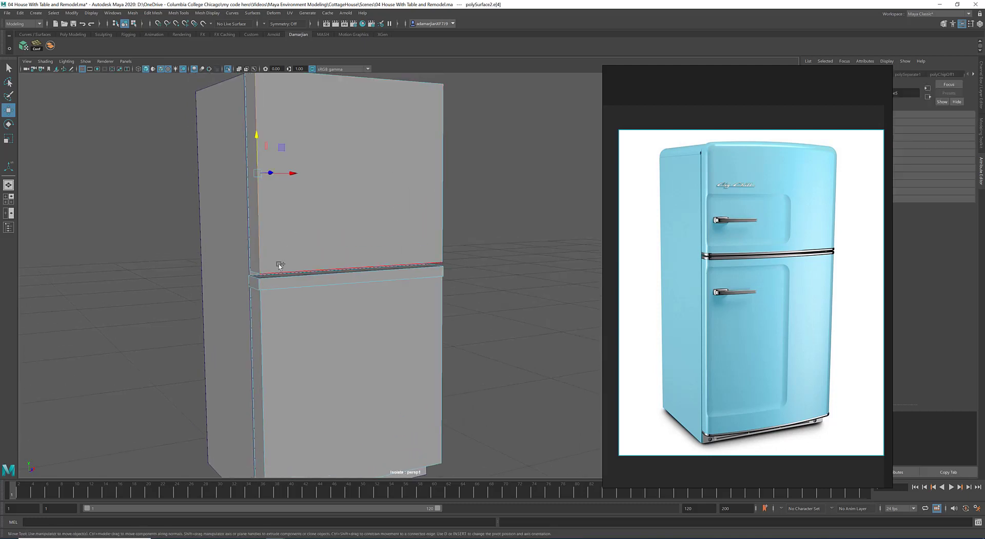
shift+click(260, 298)
shift+click(443, 342)
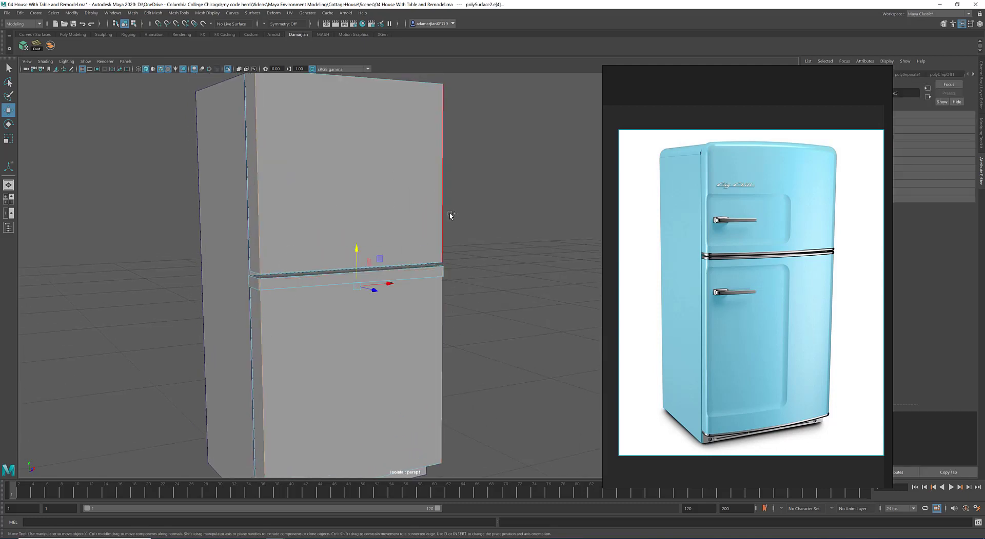
alt+middle_drag(358, 87, 361, 142)
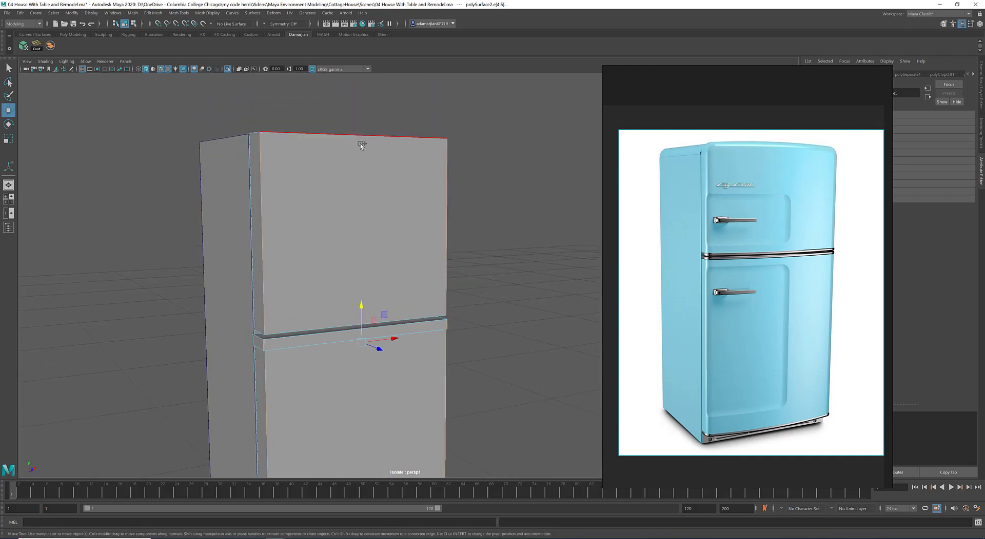
shift+click(361, 141)
key(ctrl+b)
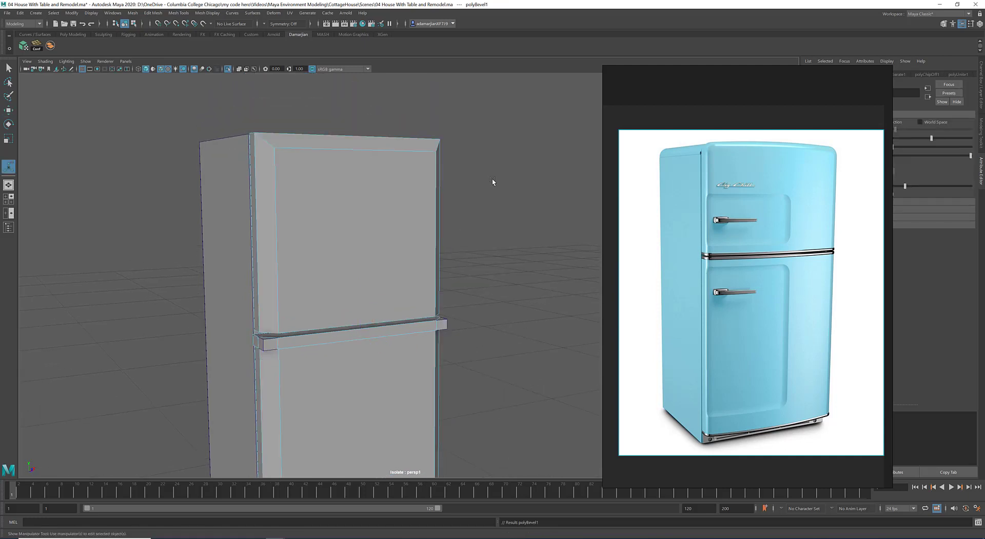
Set the door bevel to a fraction of 0.2 with 2 segments, with the reference image moved out of the way
alt+drag(492, 180, 398, 226)
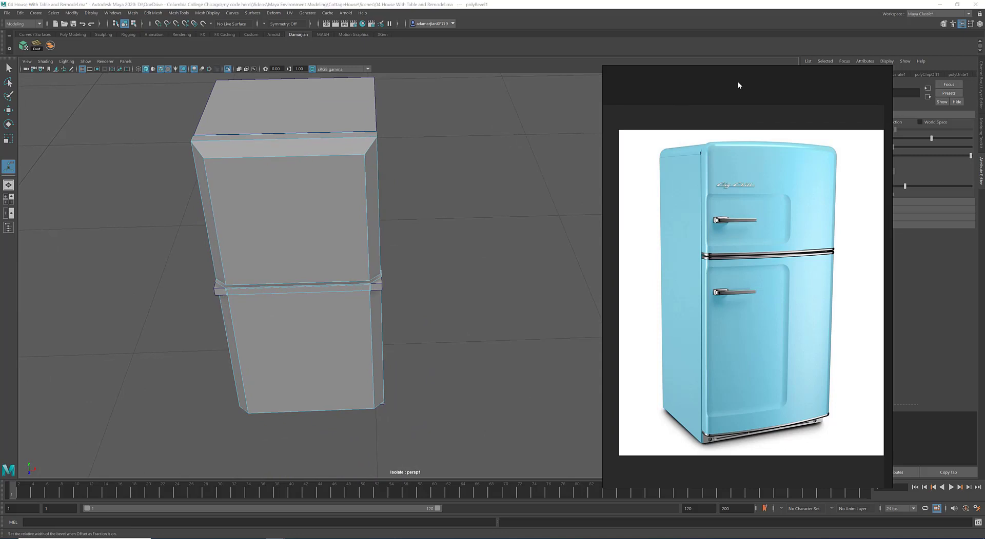
drag(733, 110, 827, 350)
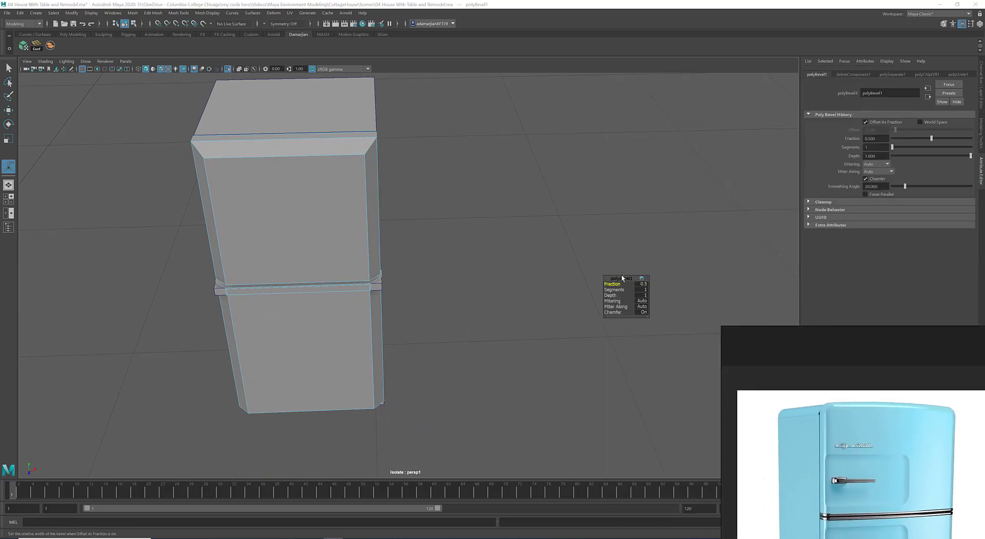
drag(619, 278, 457, 152)
scroll(312, 203, up, 4)
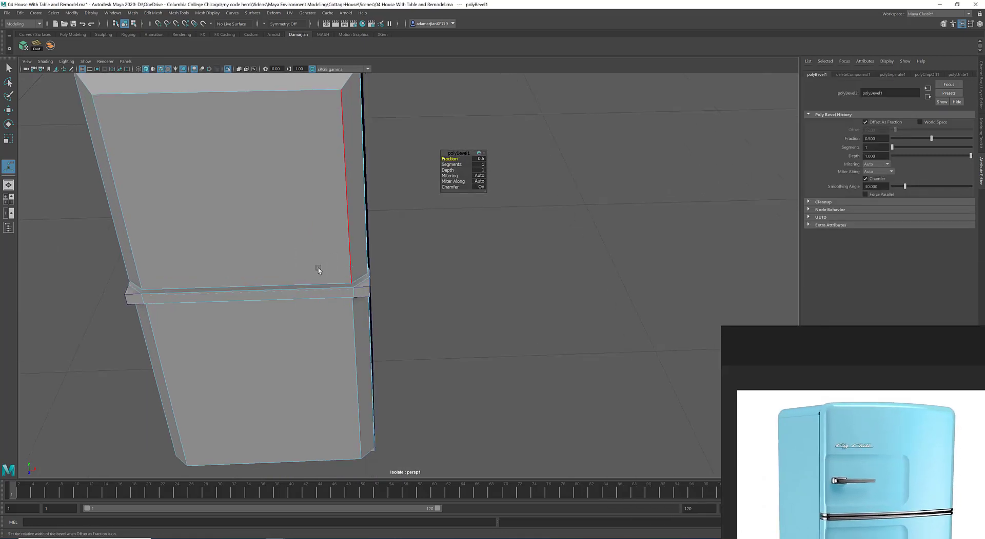
alt+drag(318, 268, 372, 264)
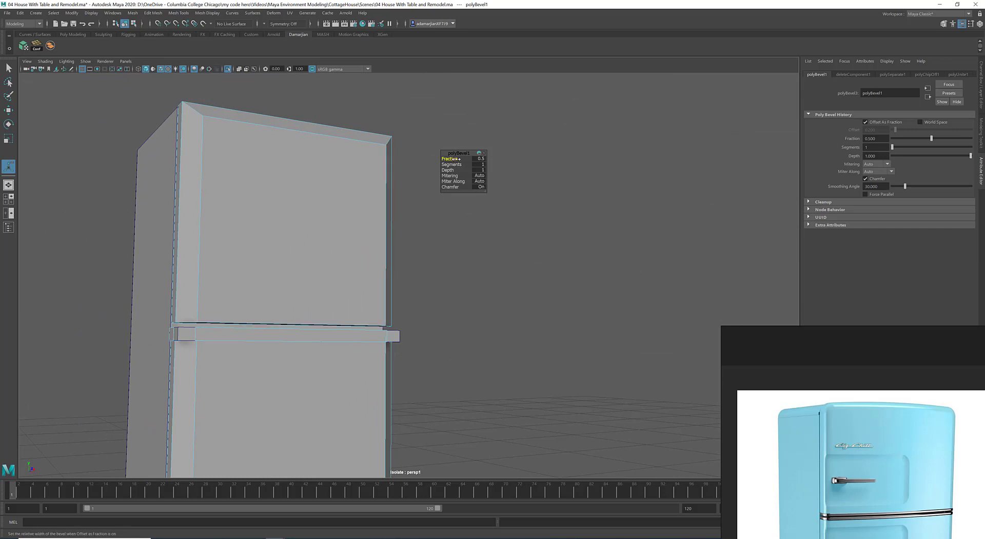
drag(453, 159, 456, 159)
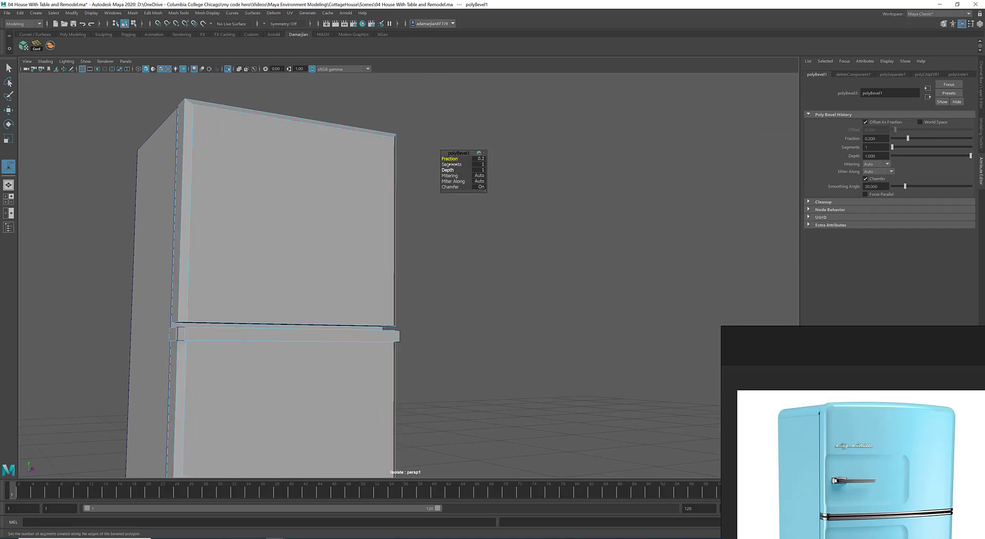
drag(450, 164, 452, 165)
Inspect the trim strip's corner up close, try a bevel fraction of 0.6 and undo that change
alt+drag(391, 185, 263, 216)
alt+right_drag(263, 216, 281, 251)
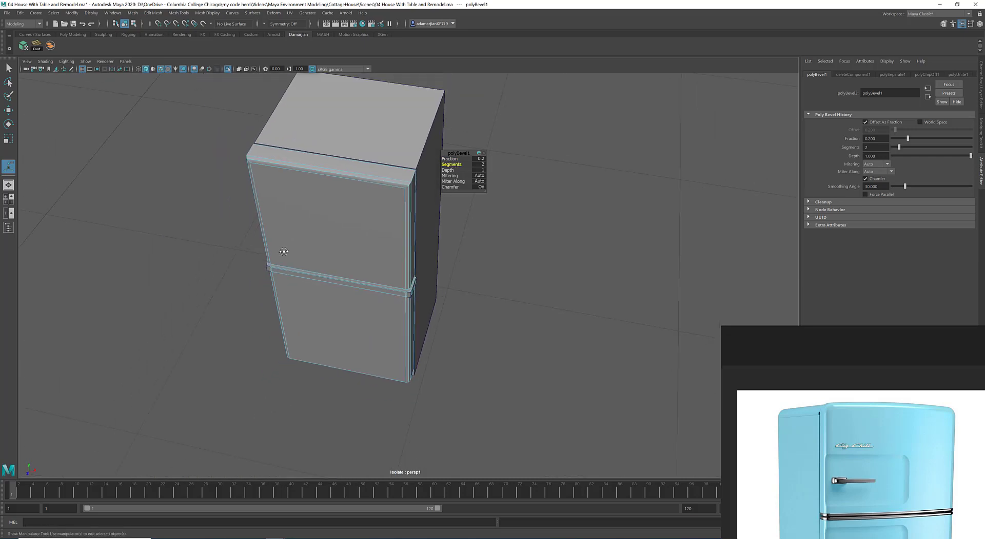
alt+drag(281, 251, 338, 230)
alt+right_drag(338, 229, 267, 302)
alt+middle_drag(246, 308, 321, 237)
alt+right_drag(321, 238, 220, 275)
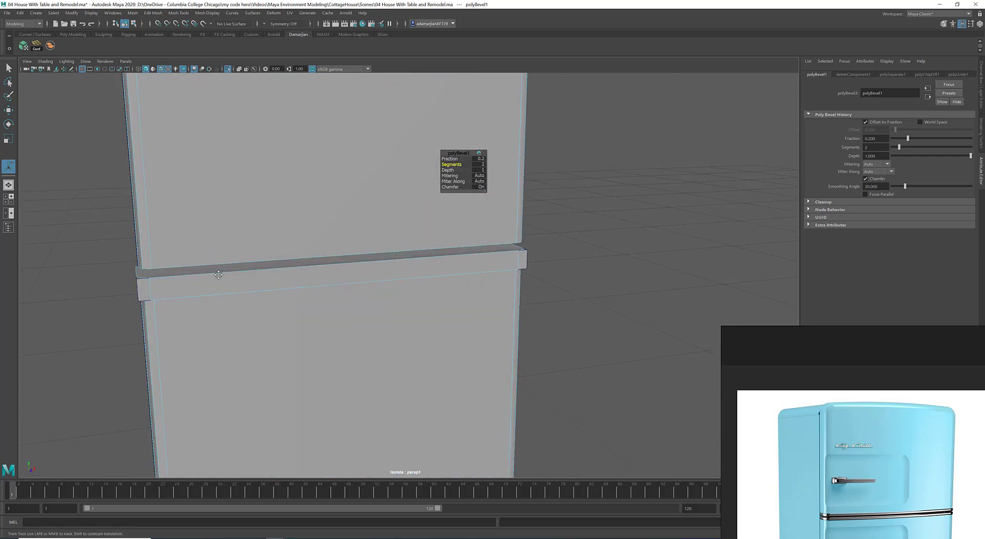
alt+middle_drag(216, 277, 359, 267)
alt+right_drag(359, 267, 235, 286)
alt+drag(214, 287, 222, 282)
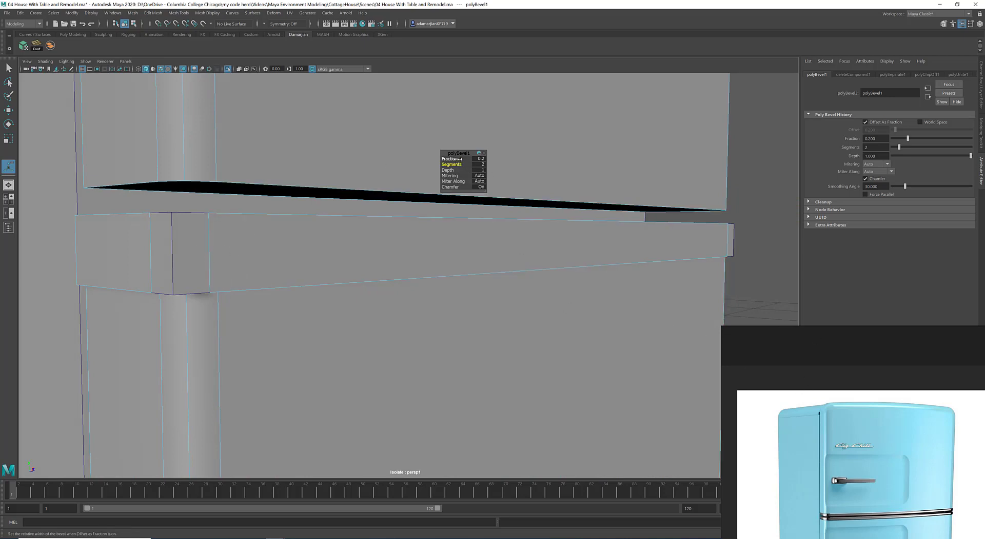
mouse_move(460, 158)
mouse_down()
mouse_move(462, 171)
mouse_move(476, 164)
mouse_up()
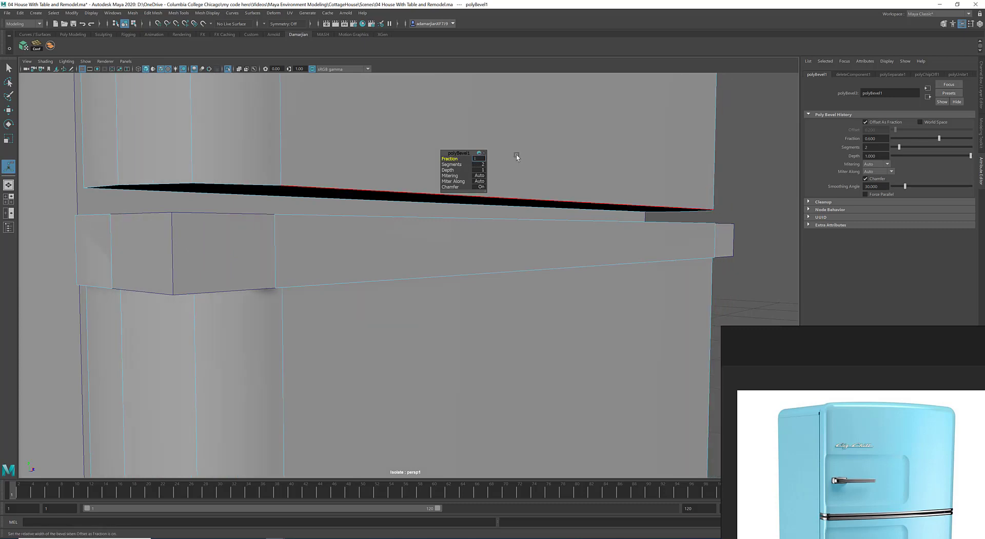
key(ctrl+z)
Return to object mode and delete the leftover square-cornered trim strip overlapping the beveled one between the doors
scroll(303, 207, down, 6)
alt+drag(352, 215, 435, 226)
right_drag(429, 162, 459, 148)
key(q)
click(317, 226)
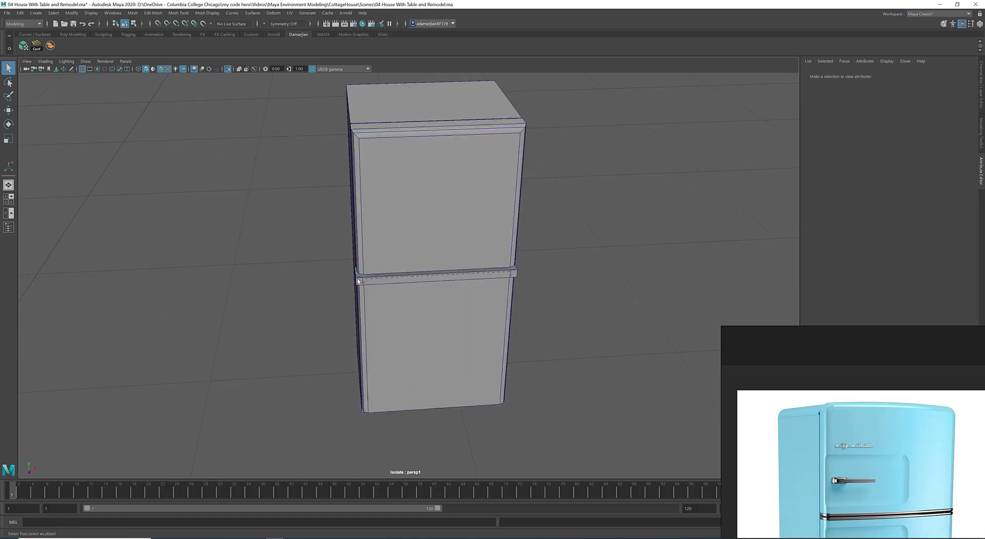
click(360, 280)
key(Delete)
scroll(409, 262, down, 3)
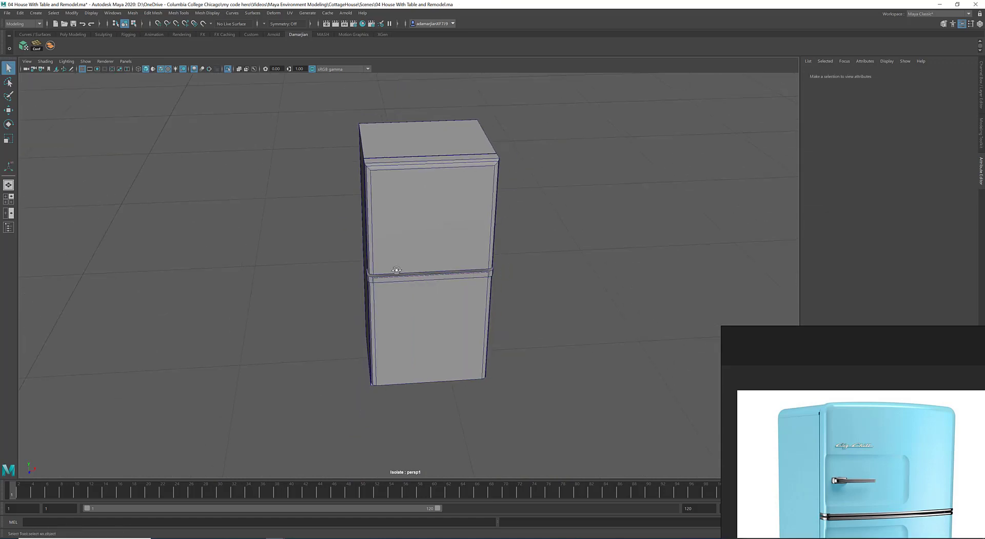
Place the reference image back beside the refrigerator and hide the wireframe overlay to examine the shaded doors
alt+drag(376, 293, 418, 258)
drag(823, 349, 671, 212)
alt+drag(470, 193, 442, 180)
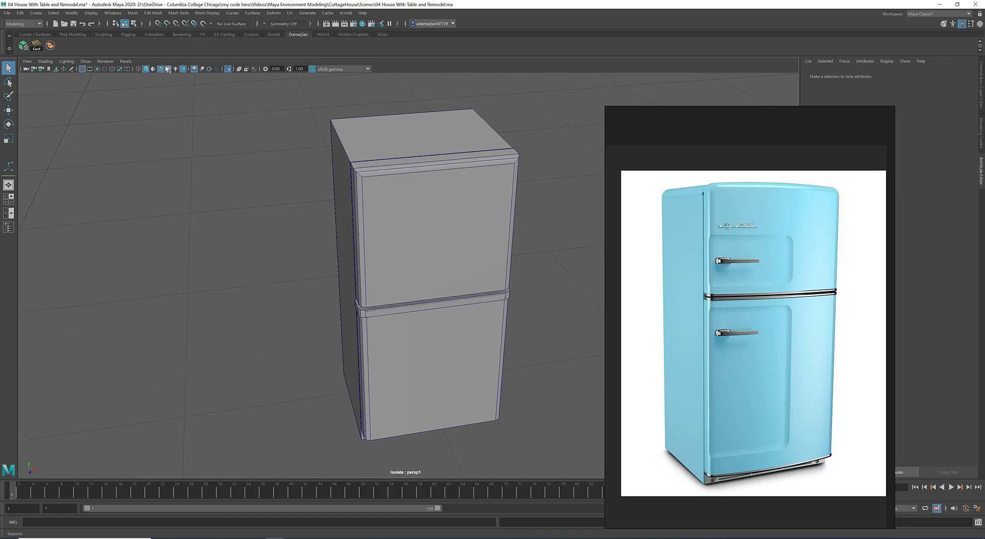
click(146, 70)
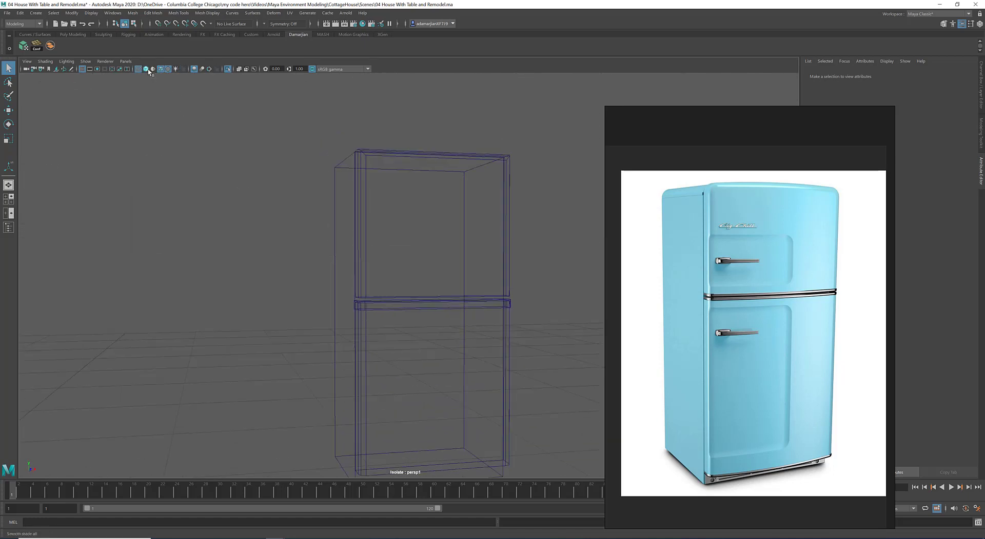
click(148, 69)
click(148, 70)
click(148, 69)
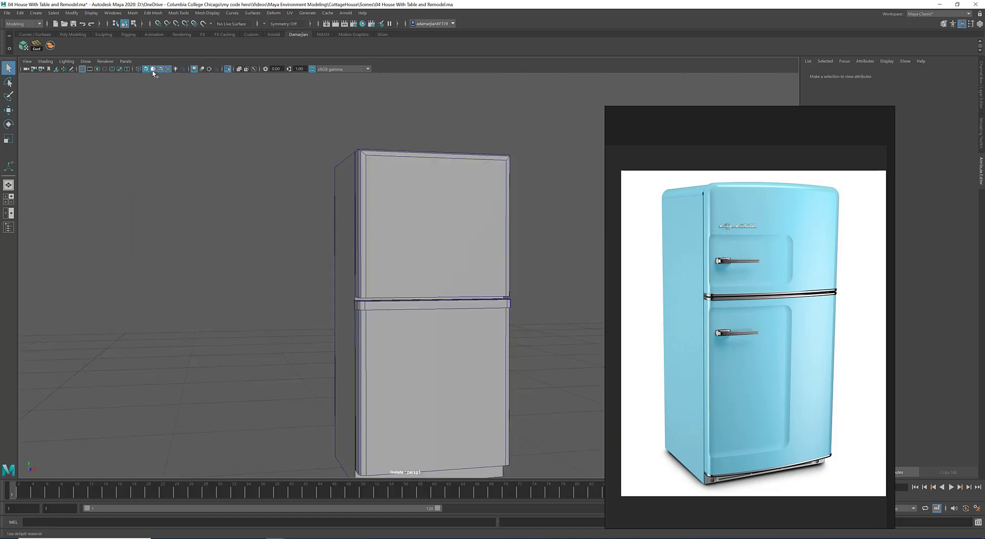
click(158, 70)
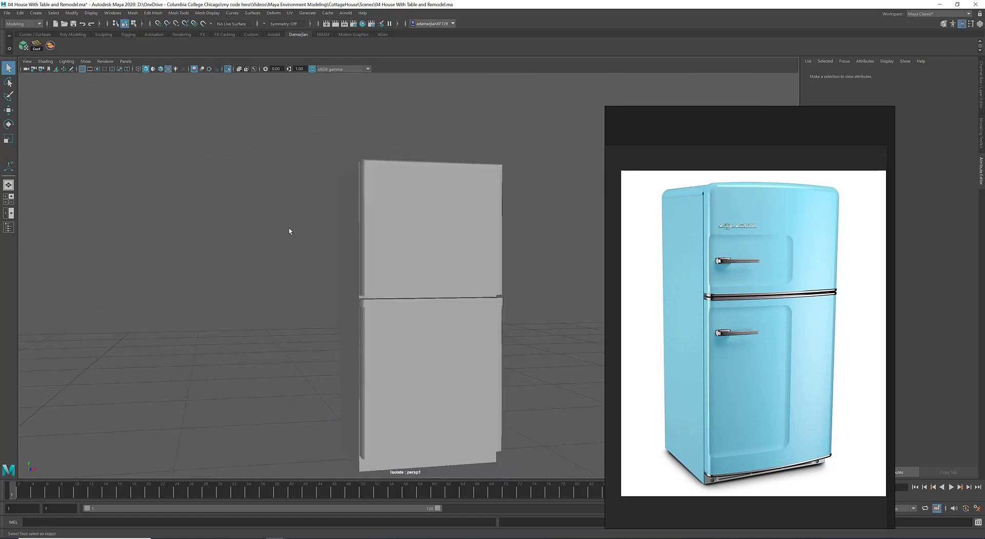
alt+drag(290, 229, 285, 221)
alt+right_drag(285, 221, 452, 275)
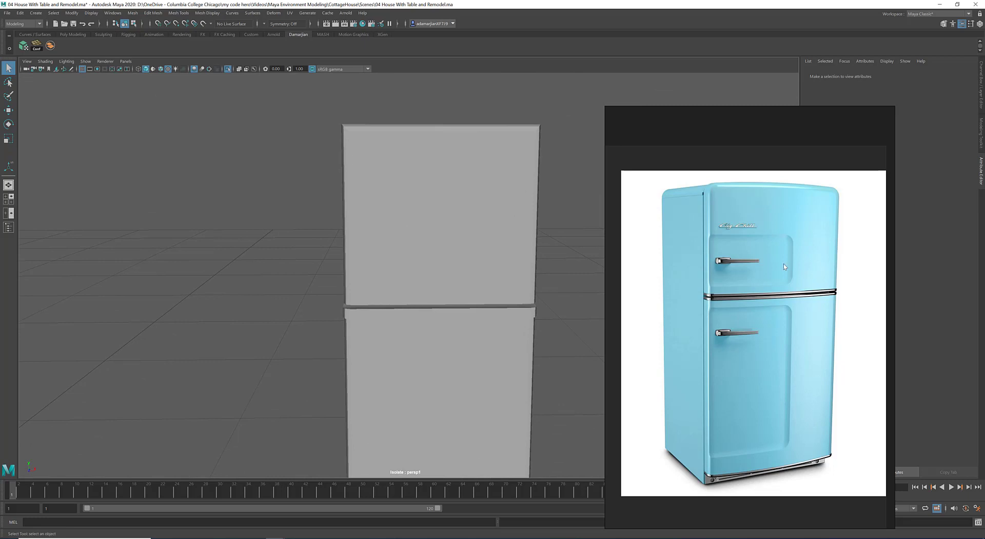
Select the faces of the beveled trim strip above the lower door and duplicate them as a separate piece
click(454, 267)
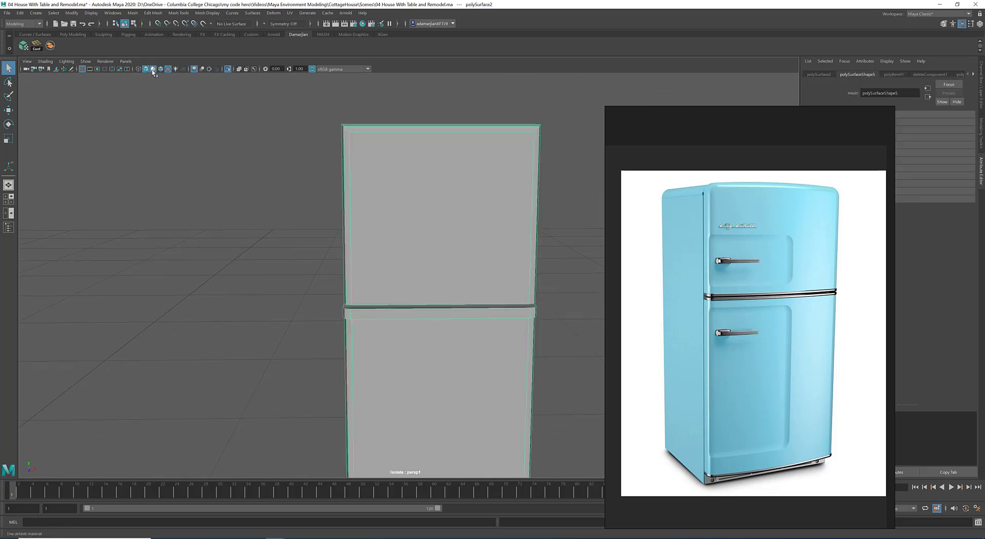
right_drag(261, 300, 259, 321)
click(398, 309)
key(f)
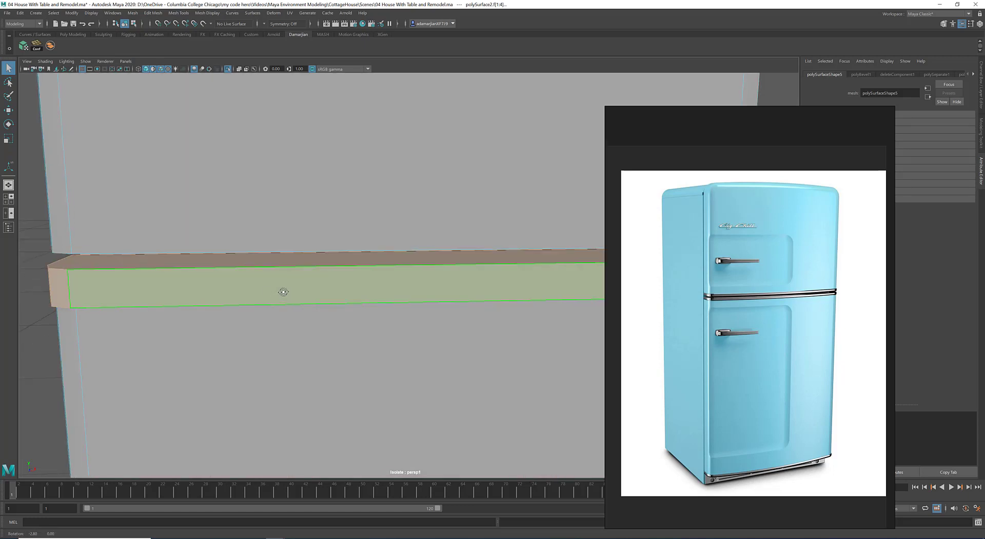
alt+drag(282, 291, 334, 277)
alt+right_drag(333, 277, 146, 260)
key(w)
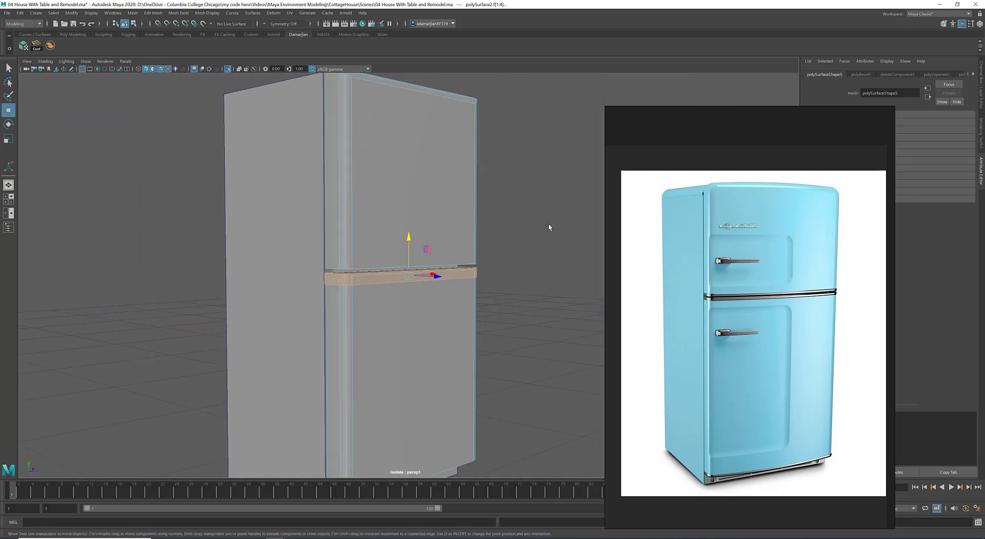
shift+right_drag(548, 224, 576, 193)
Select only the separated trim strip as an object and center its pivot
key(q)
click(533, 208)
drag(479, 227, 108, 353)
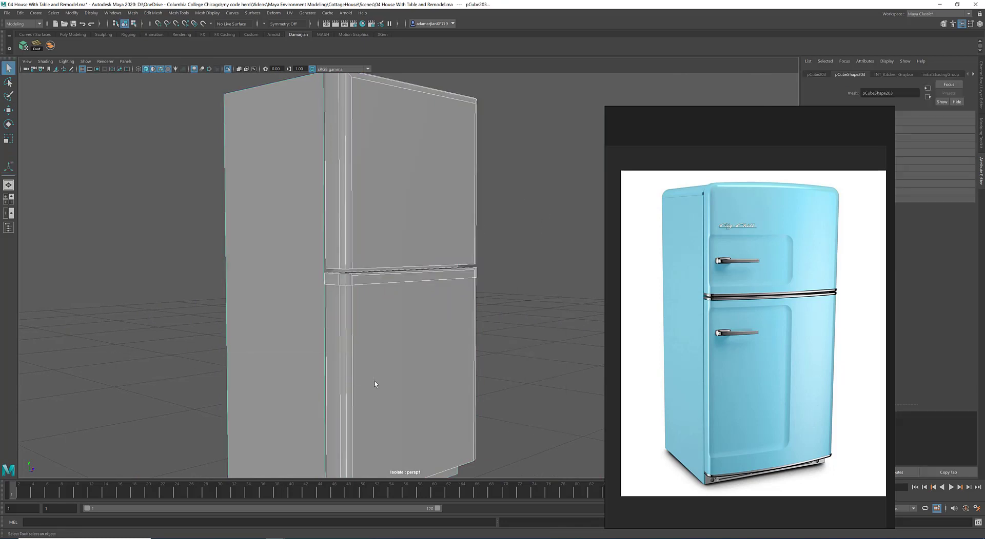
alt+right_drag(374, 381, 338, 369)
click(428, 273)
key(w)
alt+drag(507, 273, 470, 310)
alt+right_drag(517, 307, 483, 310)
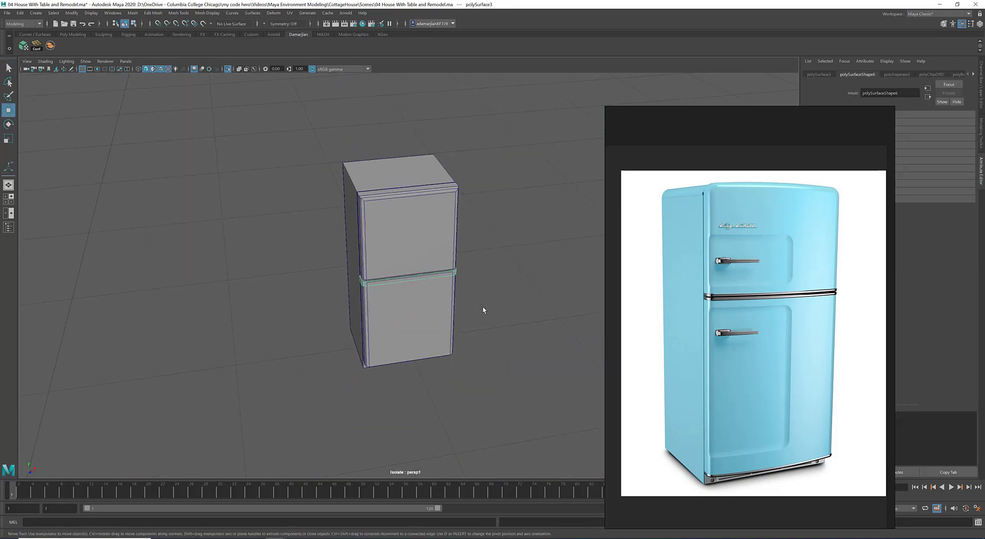
alt+drag(449, 306, 368, 245)
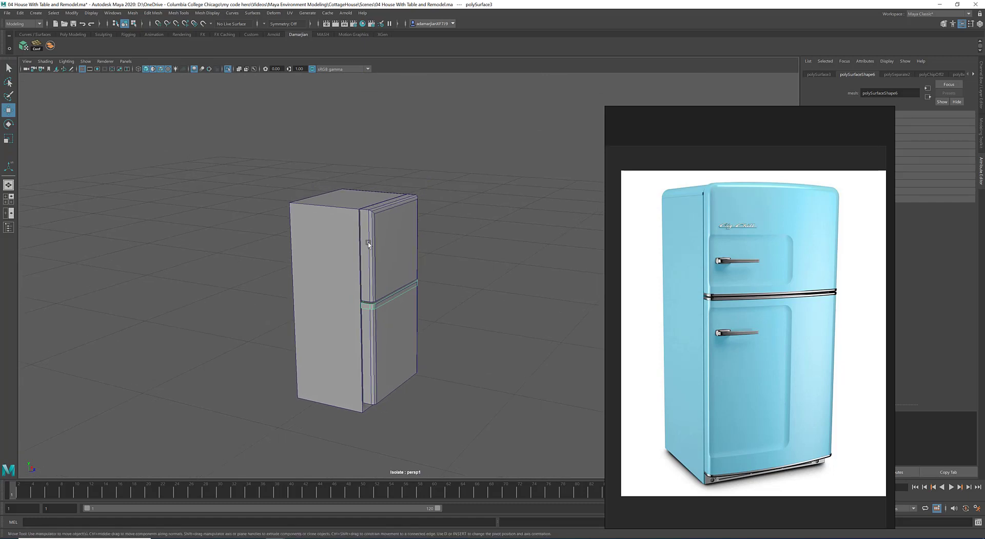
key(space)
click(361, 164)
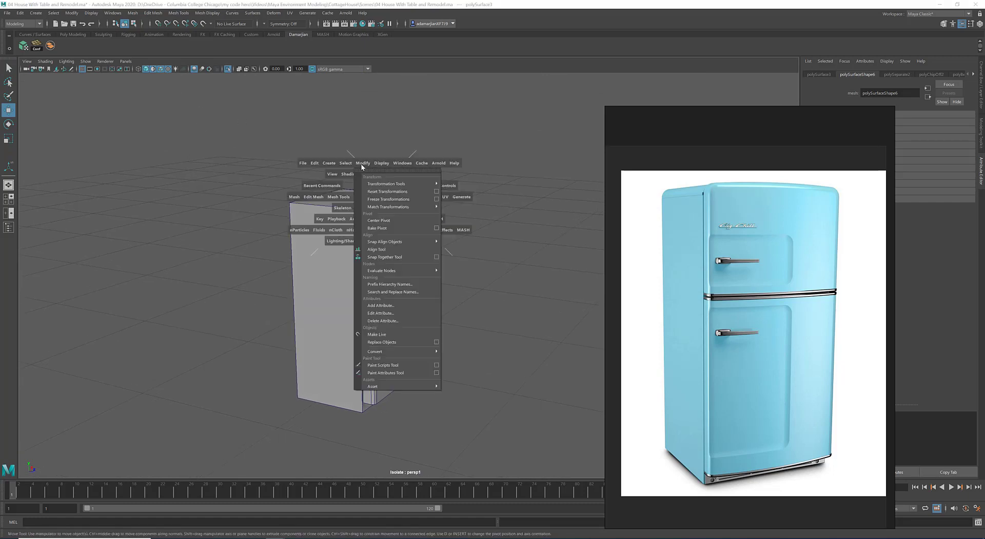
click(388, 220)
Place a copy of the beveled trim strip at the lower door's bottom edge and reduce the copy's height
mouse_move(388, 222)
alt+right_down()
mouse_move(392, 239)
mouse_move(435, 265)
alt+right_up()
mouse_move(381, 268)
shift+mouse_down()
mouse_move(378, 222)
mouse_move(381, 259)
mouse_move(363, 234)
mouse_move(382, 374)
mouse_move(417, 380)
mouse_move(338, 359)
shift+mouse_up()
key(f)
alt+right_drag(339, 359, 246, 291)
alt+drag(247, 291, 296, 324)
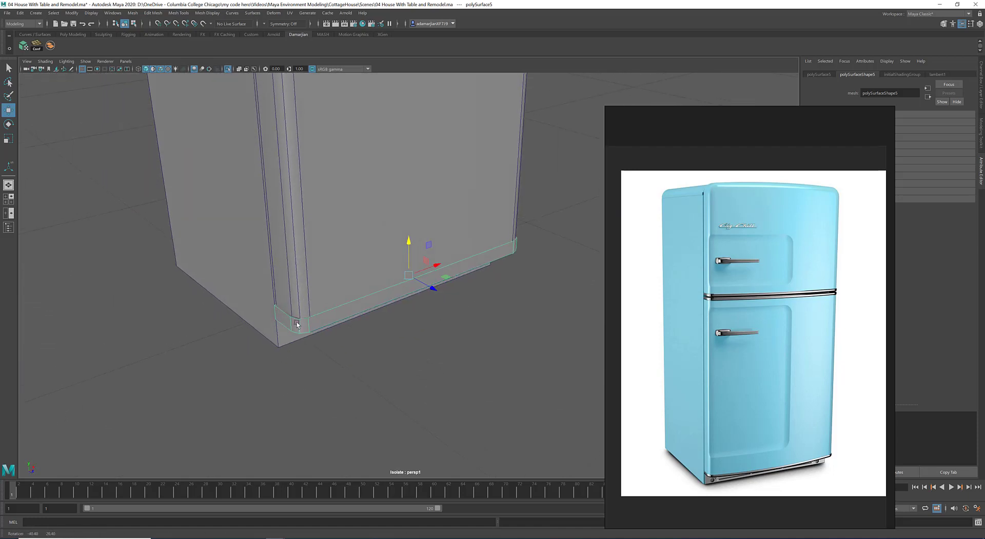
key(r)
drag(408, 244, 413, 254)
alt+drag(400, 314, 381, 249)
alt+right_drag(381, 249, 266, 227)
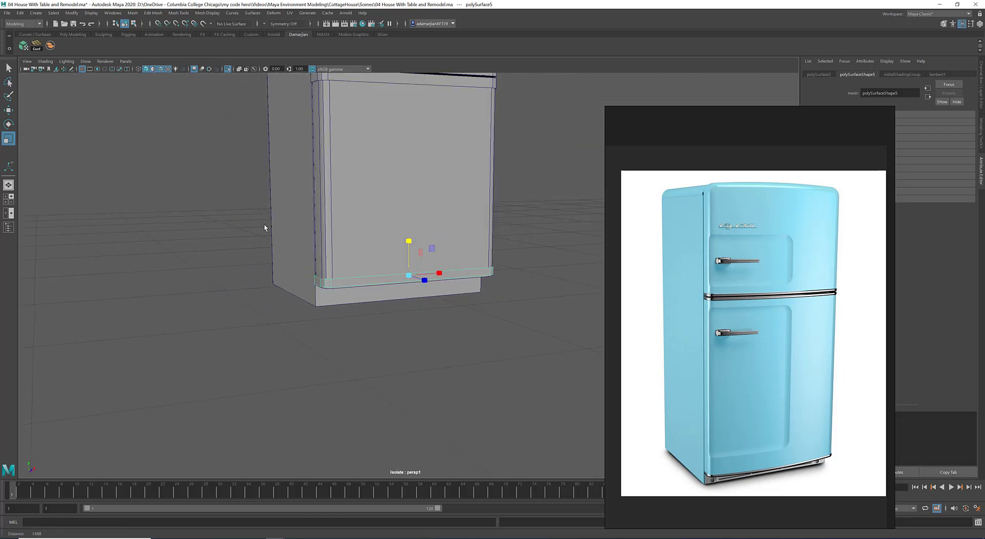
Select the door and trim pieces without the refrigerator body and combine them into one mesh
alt+middle_drag(338, 122, 341, 235)
alt+right_drag(340, 235, 299, 170)
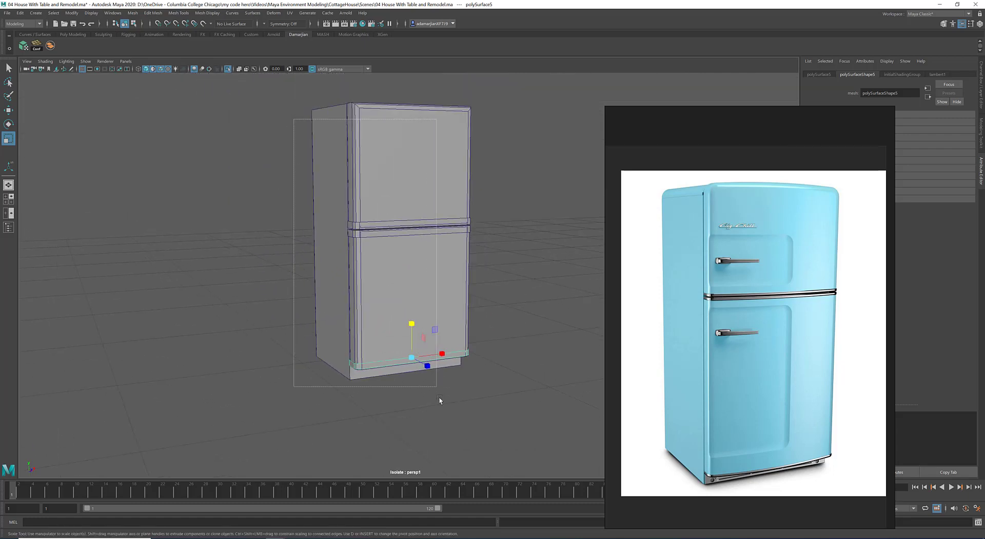
click(453, 268)
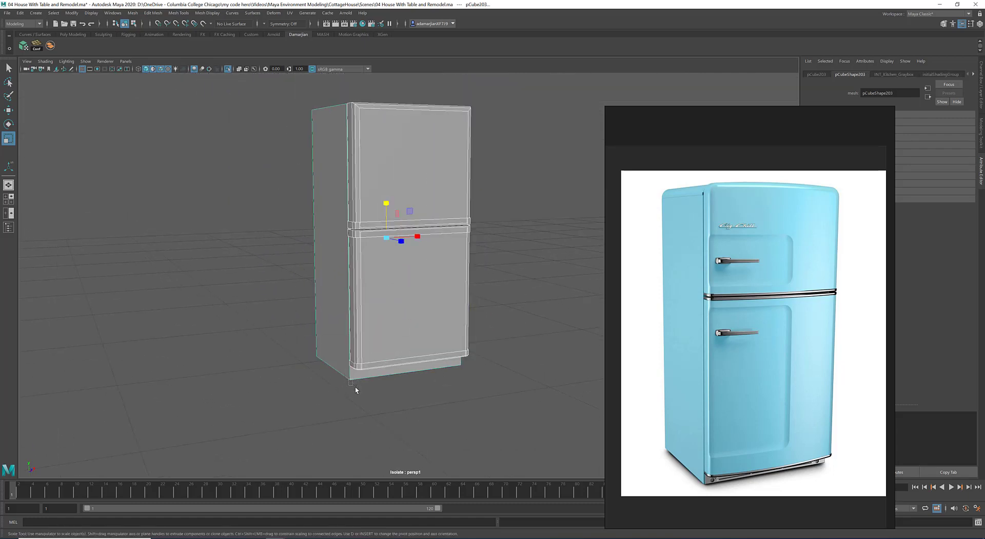
ctrl+drag(349, 380, 355, 387)
shift+right_drag(527, 219, 524, 378)
alt+drag(328, 202, 396, 217)
key(w)
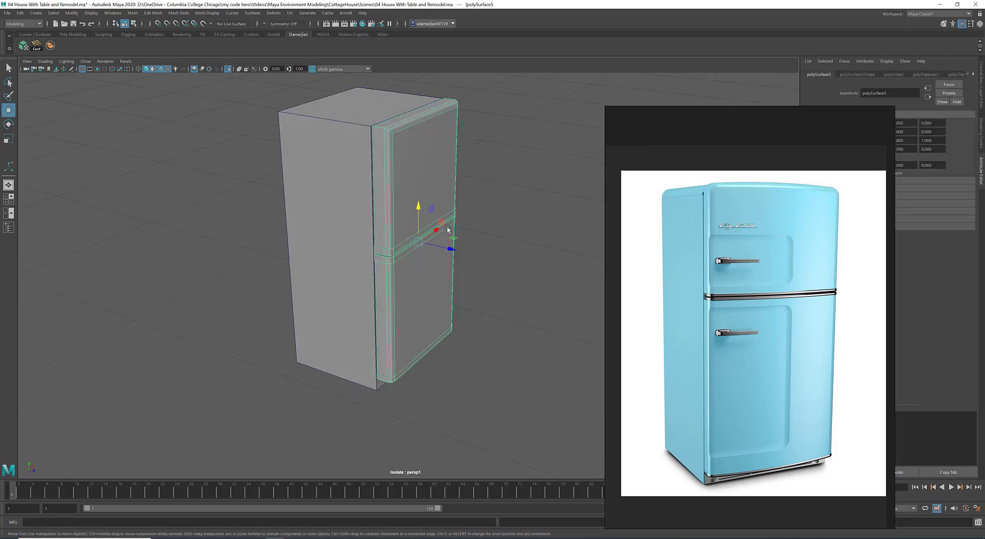